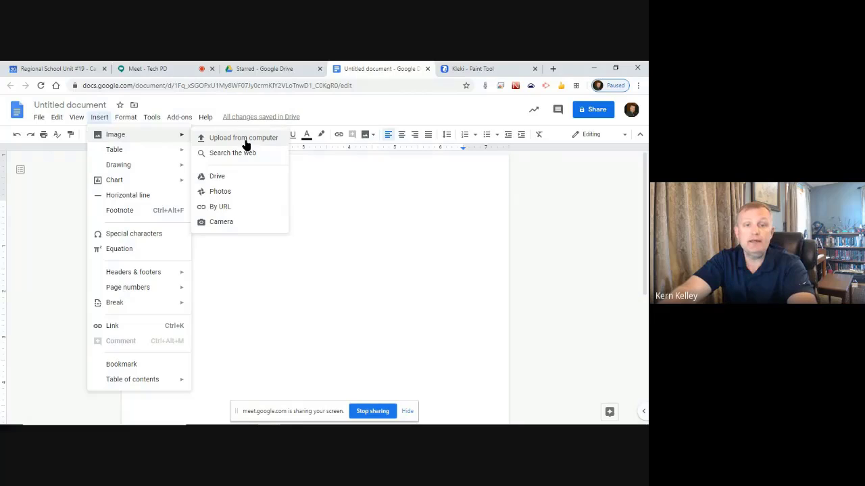
# Insert the NRHS LOGO image from the SPL folder into the blank document
pyautogui.click(245, 142)
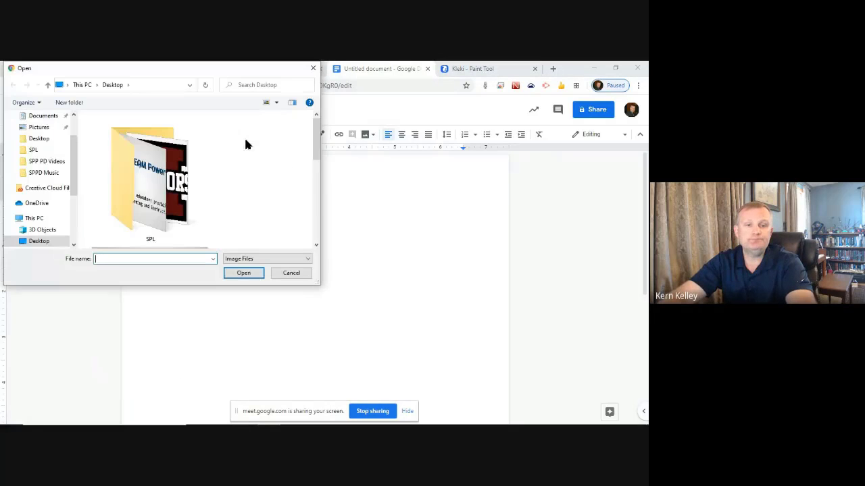
pyautogui.doubleClick(150, 179)
pyautogui.click(124, 163)
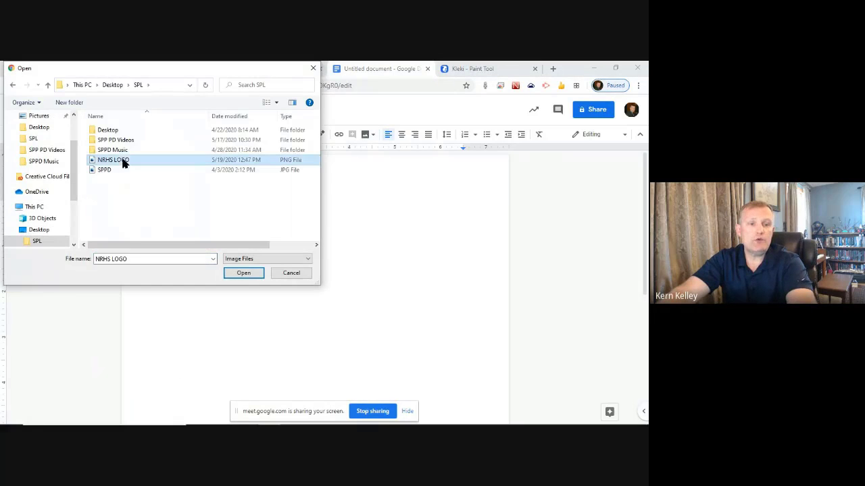
pyautogui.click(242, 273)
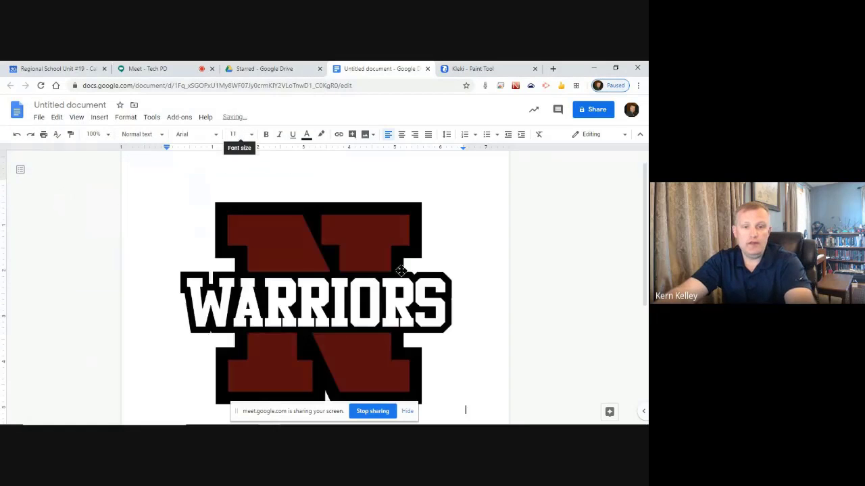
# Shrink the logo with a corner handle and centre it on the page
pyautogui.scroll(-2, 299, 257)
pyautogui.scroll(2, 299, 259)
pyautogui.click(339, 259)
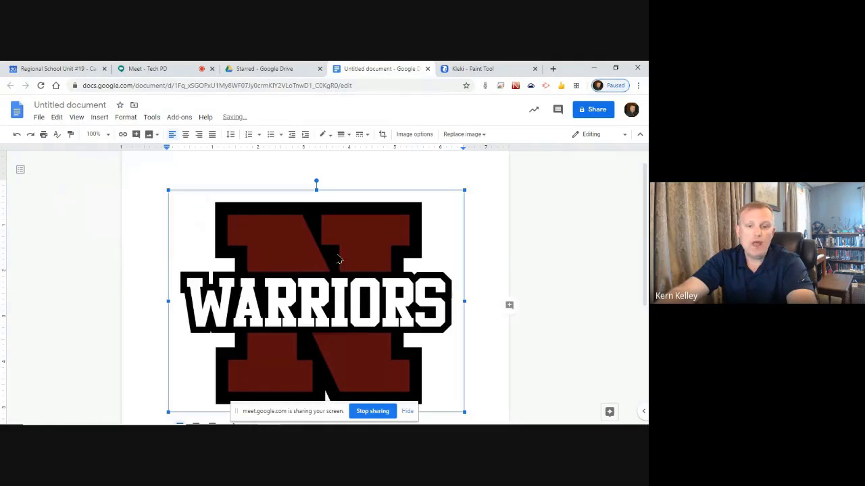
pyautogui.scroll(-1, 256, 281)
pyautogui.scroll(1, 243, 273)
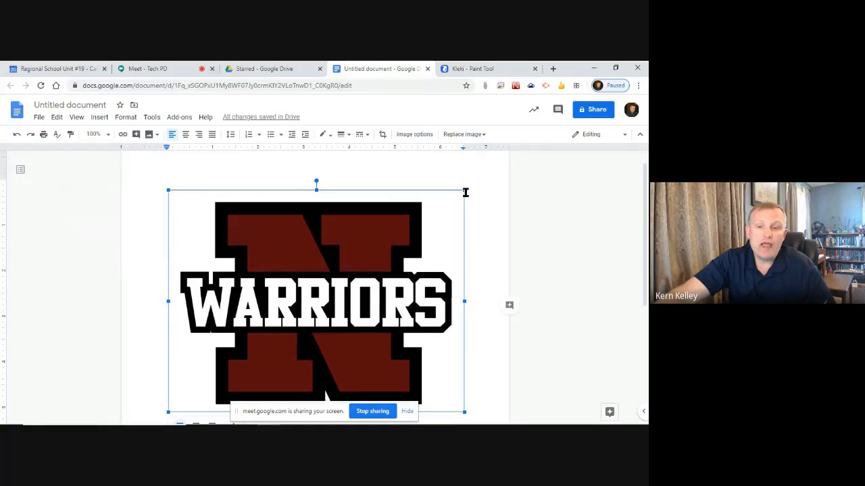
pyautogui.moveTo(464, 191); pyautogui.dragTo(344, 280)
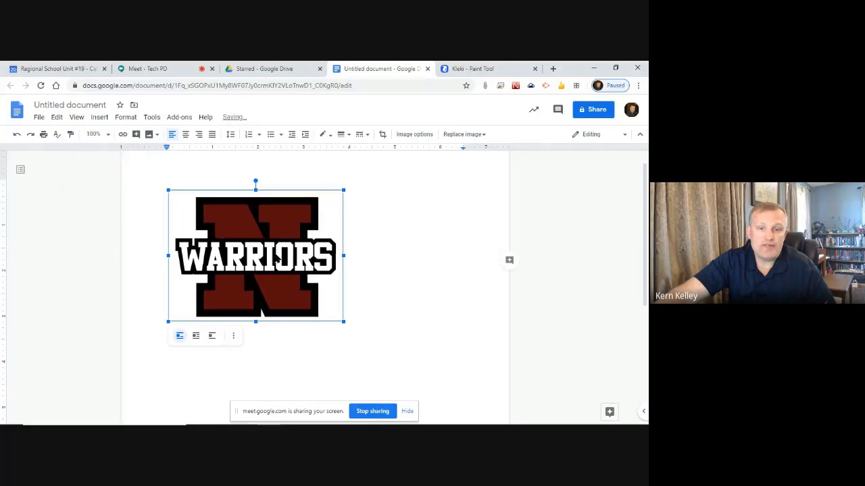
pyautogui.click(185, 135)
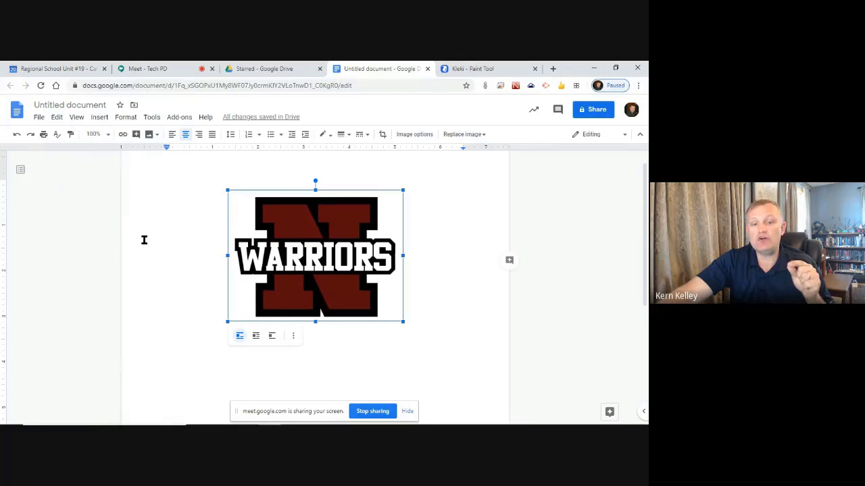
pyautogui.click(177, 175)
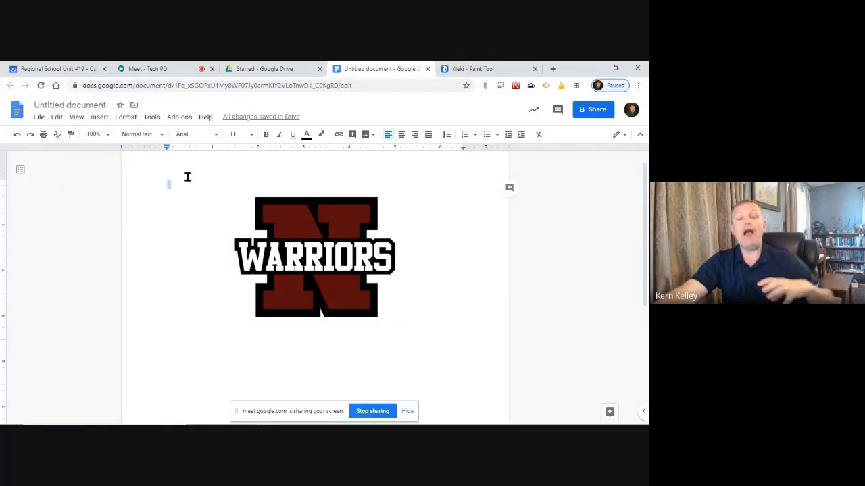
# Fill paragraphs above and below the logo with repeated copies of the word 'Text'
pyautogui.write('Text')
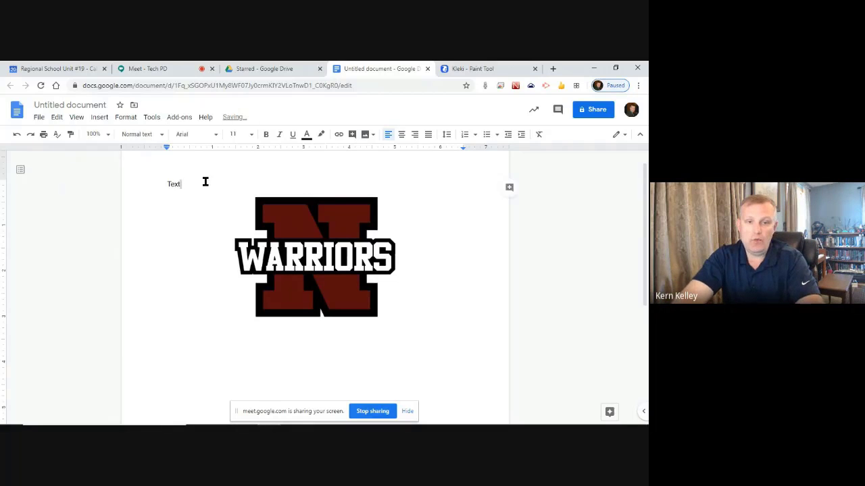
pyautogui.hotkey('shift', 'Left')
pyautogui.hotkey('shift', 'Left')
pyautogui.hotkey('shift', 'Left')
pyautogui.hotkey('shift', 'Left')
pyautogui.hotkey('ctrl', 'c')
pyautogui.press('Right')
pyautogui.hotkey('ctrl', 'v')
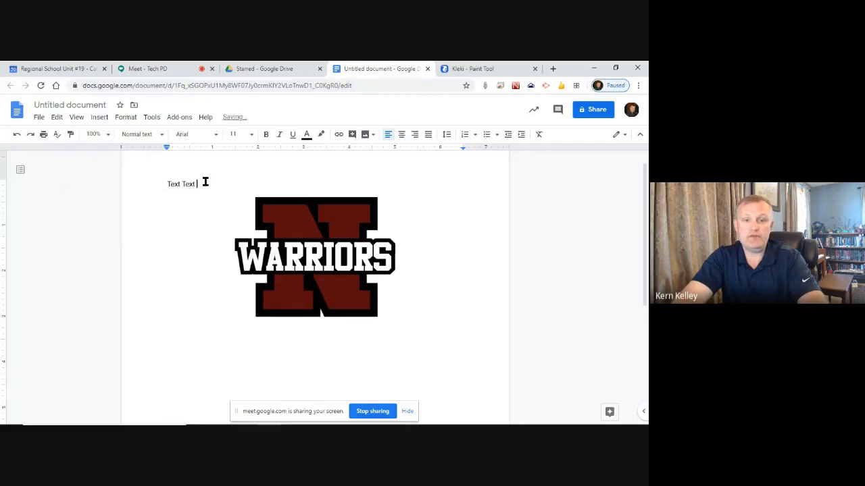
pyautogui.hotkey('ctrl', 'v')
pyautogui.hotkey('ctrl', 'v')
pyautogui.hotkey('ctrl', 'v')
pyautogui.hotkey('ctrl', 'v')
pyautogui.hotkey('ctrl', 'v')
pyautogui.hotkey('ctrl', 'v')
pyautogui.hotkey('ctrl', 'v')
pyautogui.hotkey('ctrl', 'v')
pyautogui.hotkey('ctrl', 'v')
pyautogui.hotkey('ctrl', 'v')
pyautogui.hotkey('ctrl', 'v')
pyautogui.hotkey('ctrl', 'v')
pyautogui.hotkey('ctrl', 'v')
pyautogui.hotkey('ctrl', 'v')
pyautogui.hotkey('ctrl', 'v')
pyautogui.hotkey('ctrl', 'v')
pyautogui.hotkey('ctrl', 'v')
pyautogui.hotkey('ctrl', 'v')
pyautogui.hotkey('ctrl', 'v')
pyautogui.hotkey('ctrl', 'v')
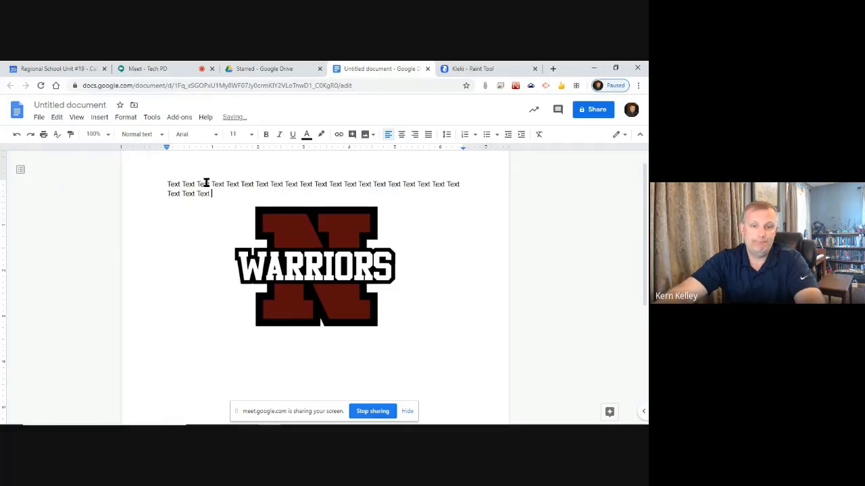
pyautogui.hotkey('ctrl', 'v')
pyautogui.hotkey('ctrl', 'v')
pyautogui.hotkey('ctrl', 'v')
pyautogui.hotkey('ctrl', 'v')
pyautogui.hotkey('ctrl', 'v')
pyautogui.hotkey('ctrl', 'v')
pyautogui.hotkey('ctrl', 'v')
pyautogui.hotkey('ctrl', 'v')
pyautogui.click(220, 357)
pyautogui.hotkey('ctrl', 'v')
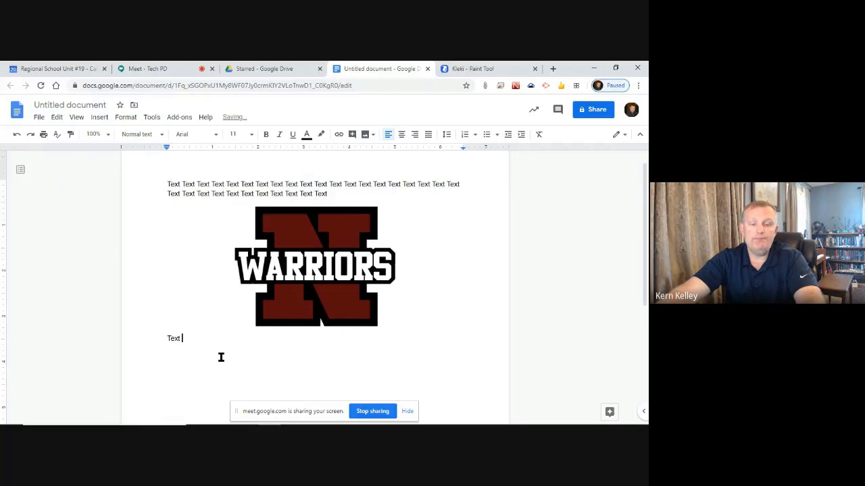
pyautogui.hotkey('ctrl', 'v')
pyautogui.hotkey('ctrl', 'v')
pyautogui.hotkey('ctrl', 'v')
pyautogui.hotkey('ctrl', 'v')
pyautogui.hotkey('ctrl', 'v')
pyautogui.hotkey('ctrl', 'v')
pyautogui.hotkey('ctrl', 'v')
pyautogui.hotkey('ctrl', 'v')
pyautogui.hotkey('ctrl', 'v')
pyautogui.hotkey('ctrl', 'v')
pyautogui.hotkey('ctrl', 'v')
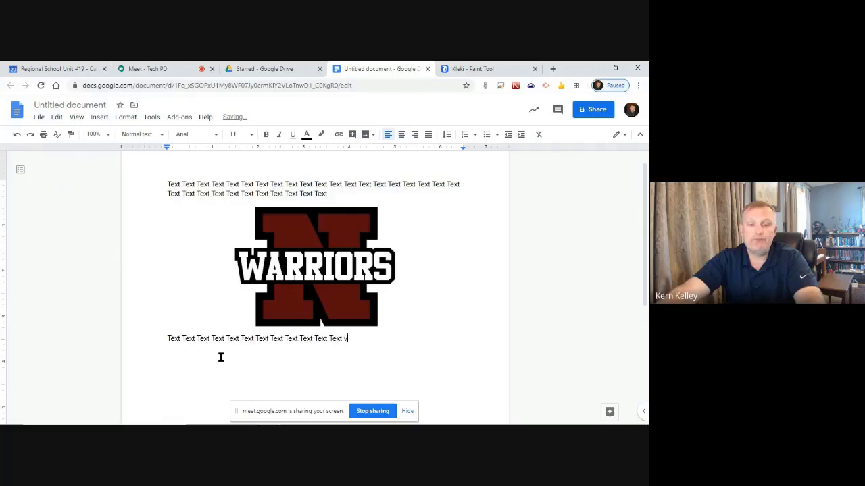
# Move the WARRIORS logo left between the paragraphs and make it smaller
pyautogui.click(321, 271)
pyautogui.moveTo(268, 196); pyautogui.dragTo(270, 194)
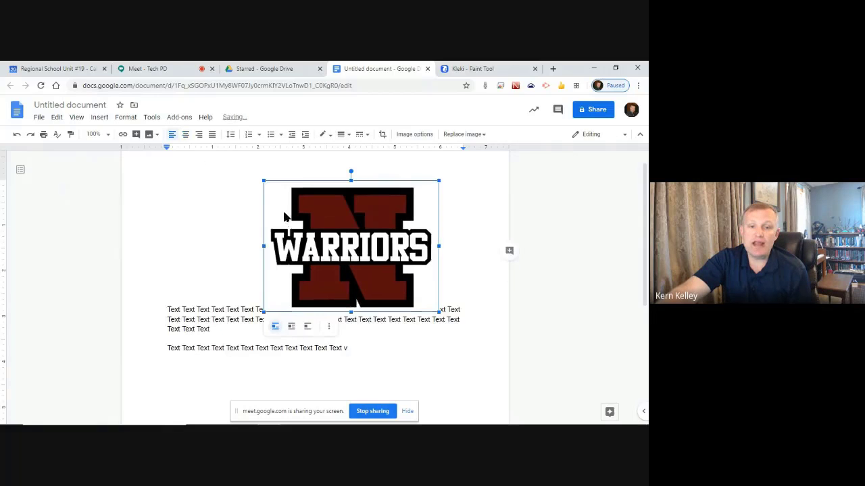
pyautogui.moveTo(336, 254); pyautogui.dragTo(238, 313)
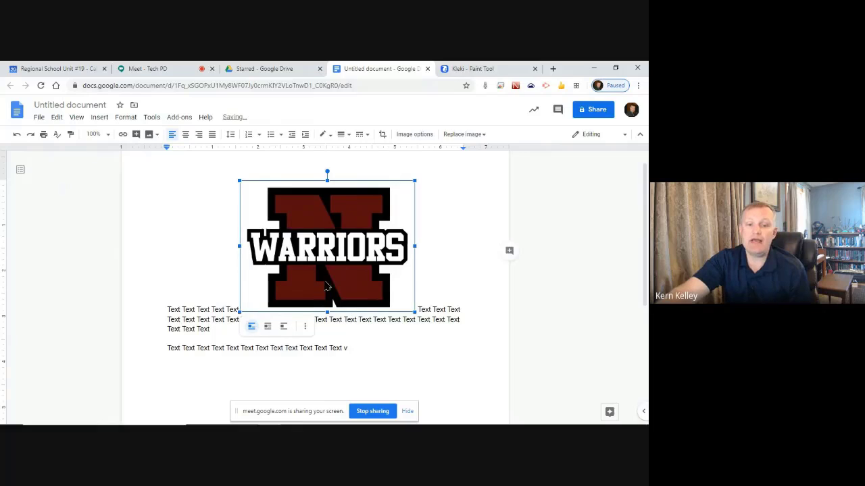
pyautogui.moveTo(350, 325); pyautogui.dragTo(340, 337)
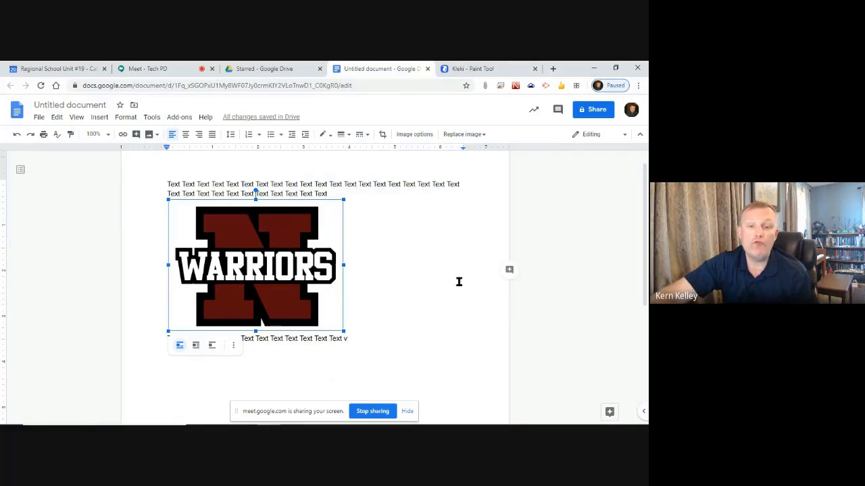
pyautogui.moveTo(342, 332); pyautogui.dragTo(295, 295)
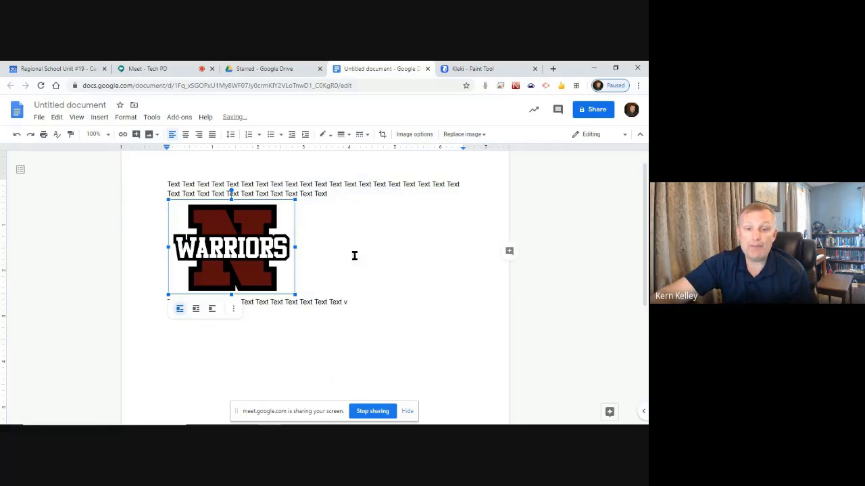
# Set the WARRIORS logo to Wrap text and add a blank line beside it
pyautogui.click(296, 359)
pyautogui.click(239, 242)
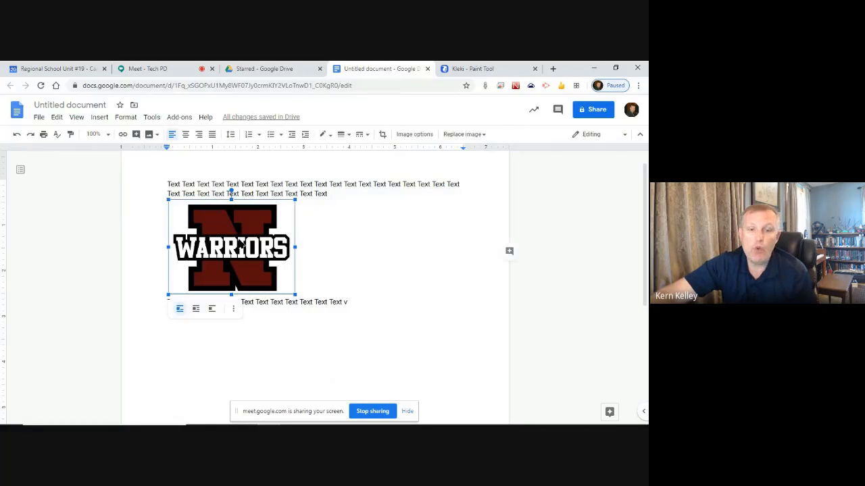
pyautogui.click(196, 309)
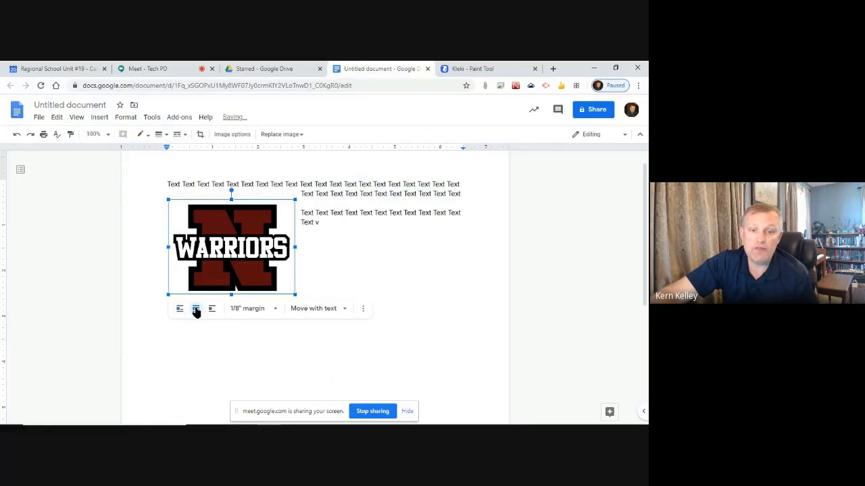
pyautogui.click(332, 209)
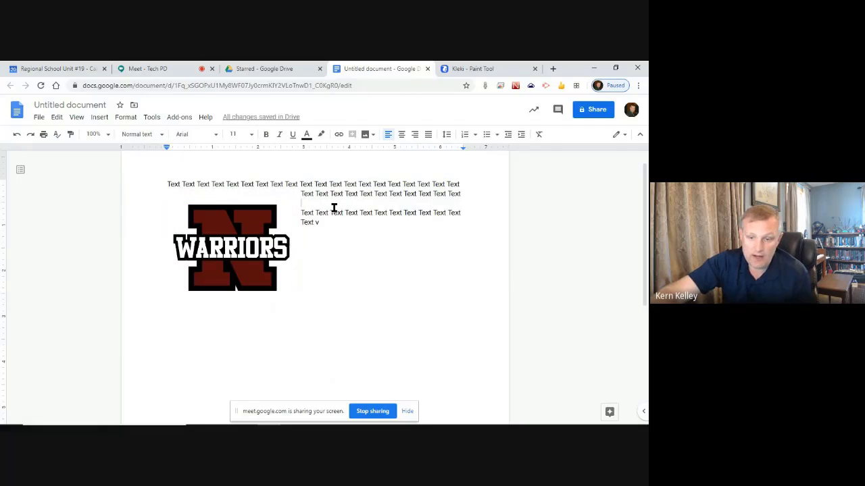
pyautogui.press('Return')
pyautogui.press('Return')
pyautogui.press('Return')
# Nudge the logo up, try Break text, then switch back to Wrap text
pyautogui.click(217, 247)
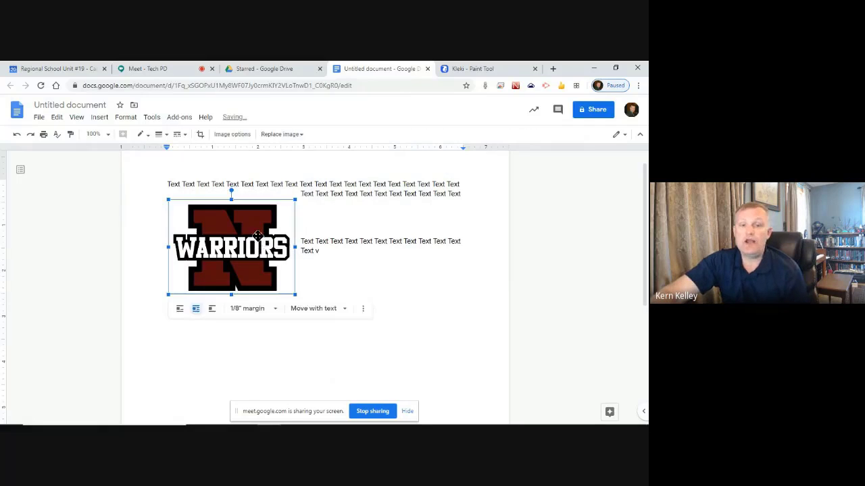
pyautogui.moveTo(218, 248); pyautogui.dragTo(219, 233)
pyautogui.click(343, 229)
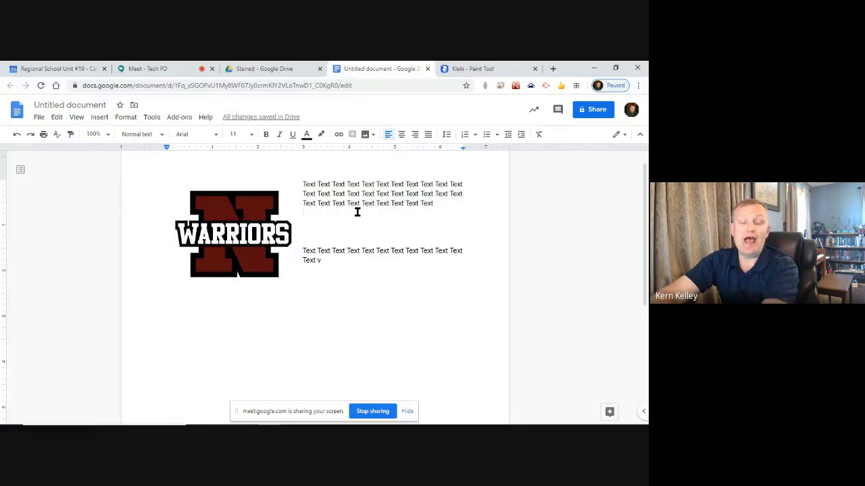
pyautogui.click(228, 218)
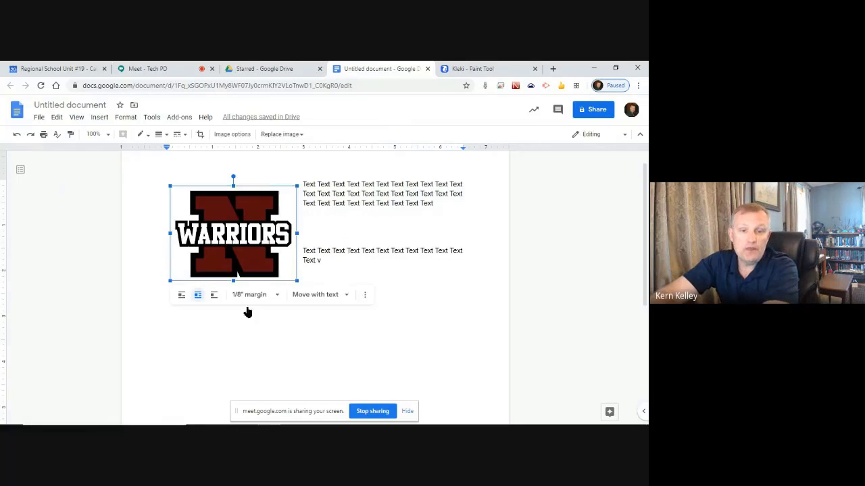
pyautogui.click(214, 295)
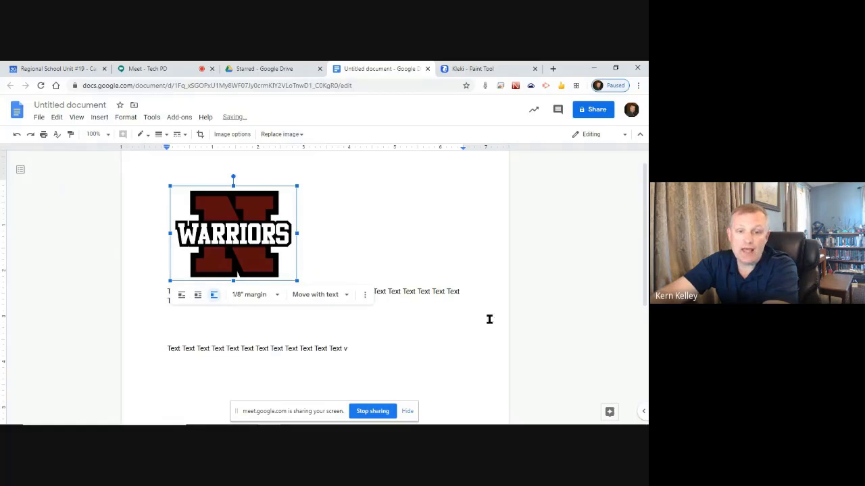
pyautogui.click(434, 251)
pyautogui.click(226, 239)
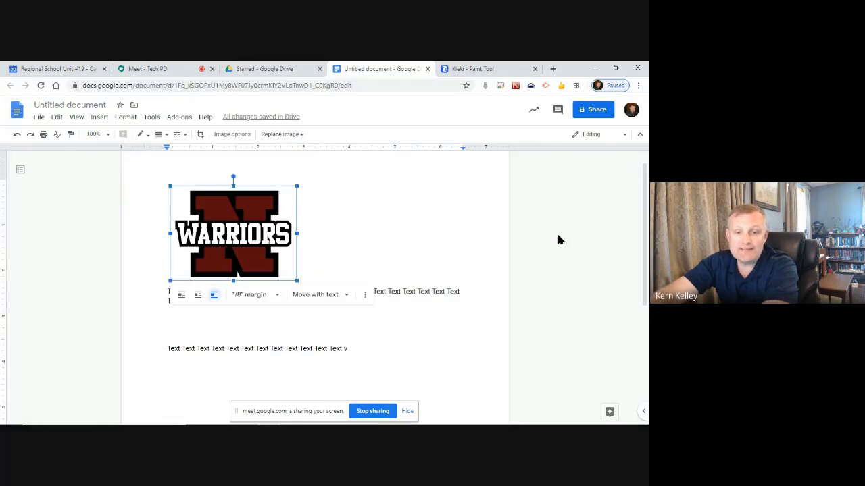
pyautogui.click(380, 228)
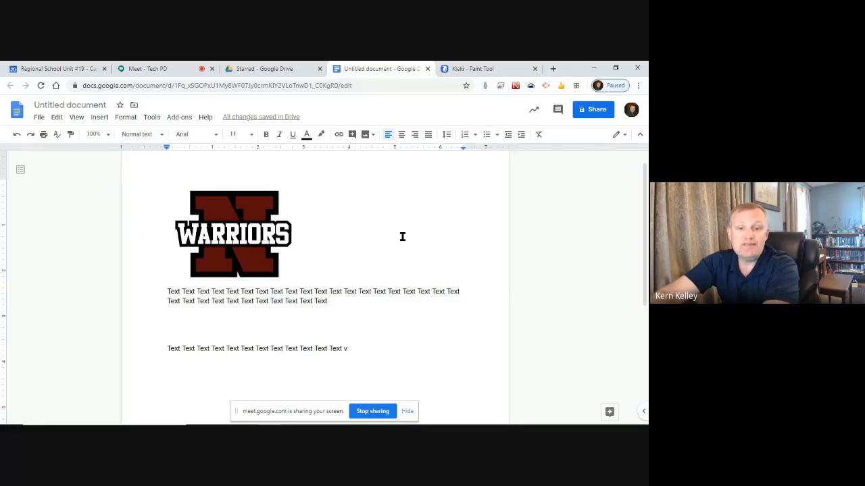
pyautogui.click(245, 226)
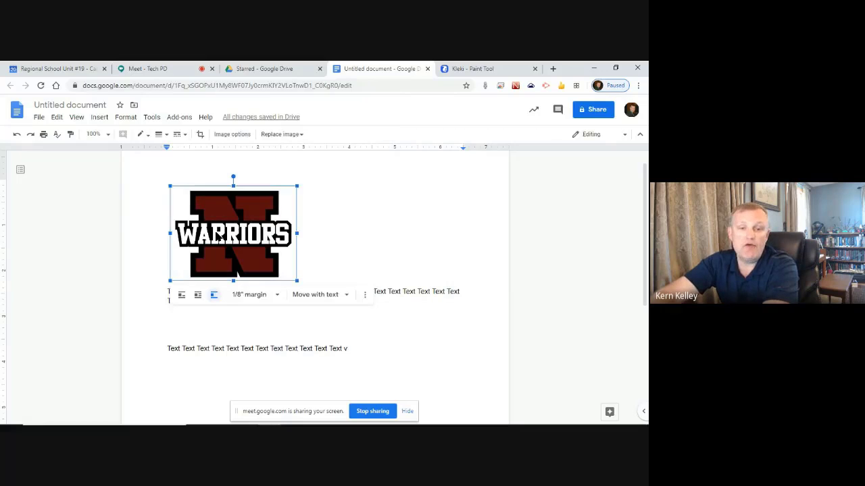
pyautogui.click(198, 296)
# Adjust the blank lines between the wrapped paragraphs and reselect the logo
pyautogui.click(356, 220)
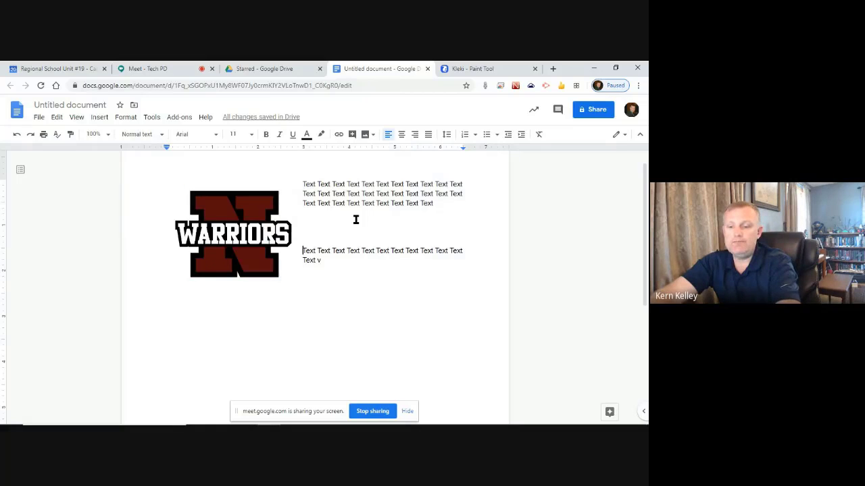
pyautogui.press('BackSpace')
pyautogui.press('BackSpace')
pyautogui.press('BackSpace')
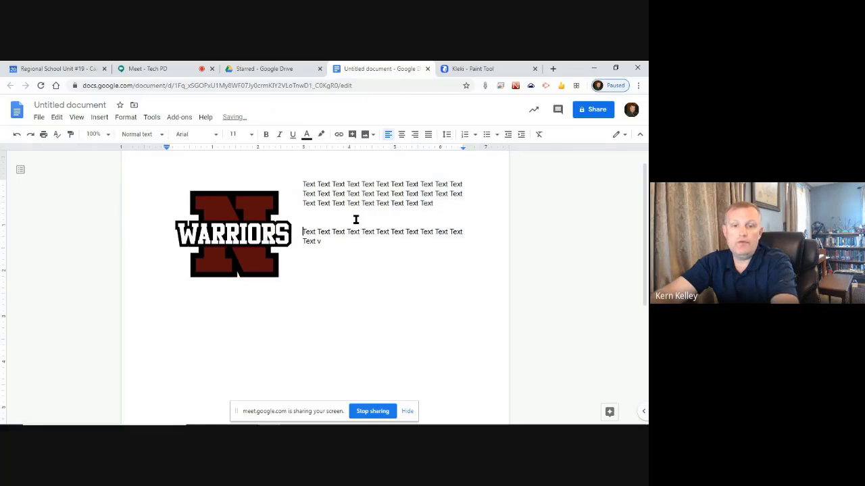
pyautogui.press('Return')
pyautogui.press('Return')
pyautogui.press('Return')
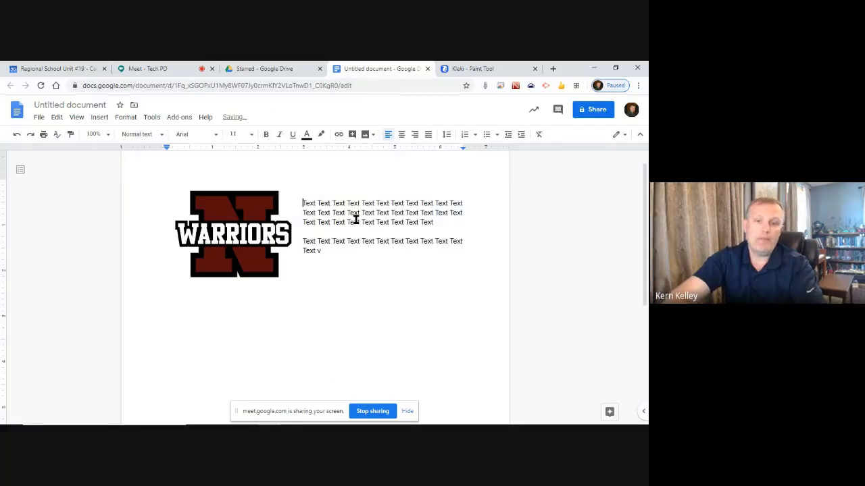
pyautogui.click(223, 216)
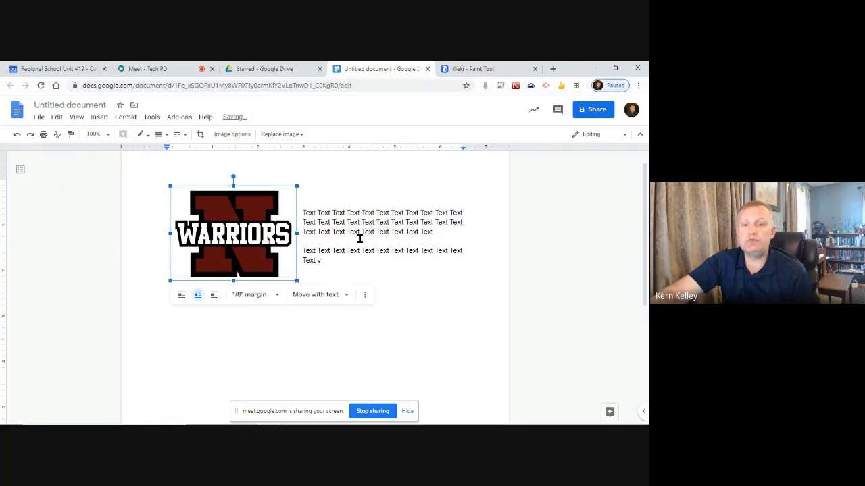
pyautogui.click(339, 232)
pyautogui.click(243, 223)
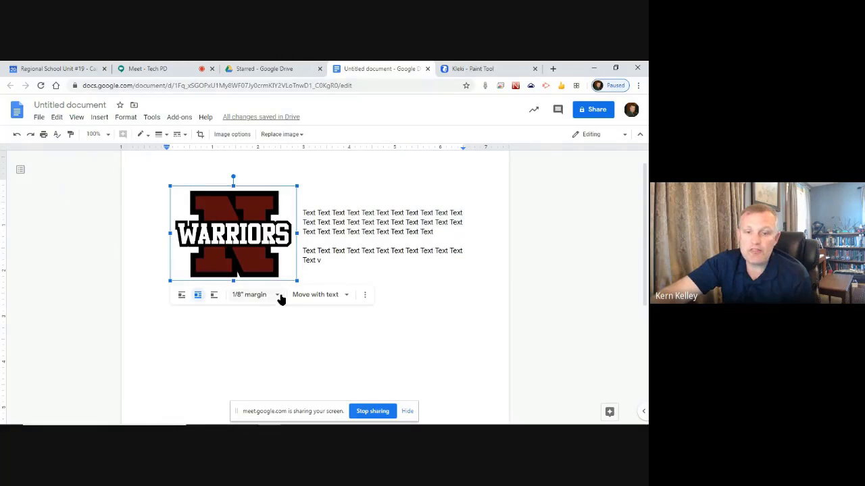
# Set the logo's text margin to 0" and change it to Fix position on page
pyautogui.click(277, 295)
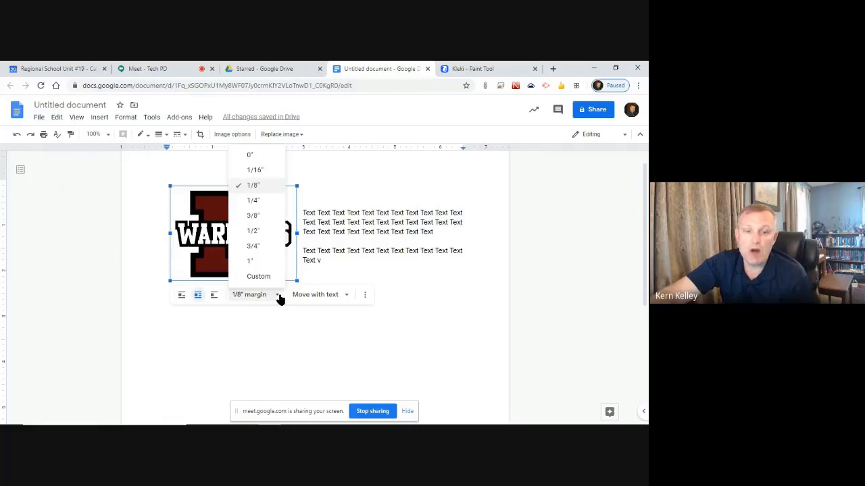
pyautogui.click(243, 155)
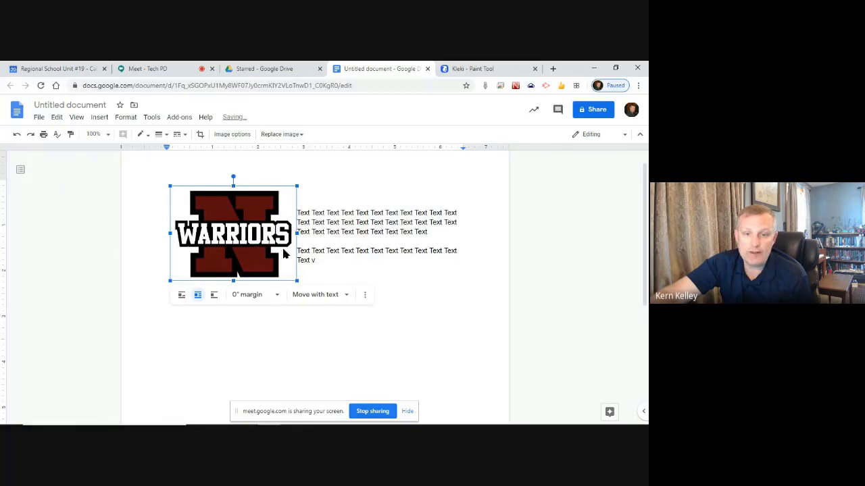
pyautogui.click(318, 300)
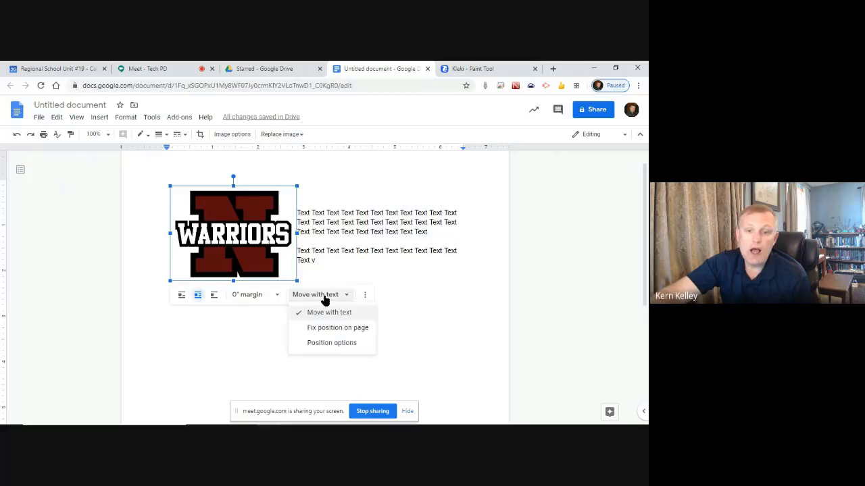
pyautogui.click(351, 328)
# Test the fixed logo by adding and removing blank lines, then reselect it
pyautogui.click(359, 192)
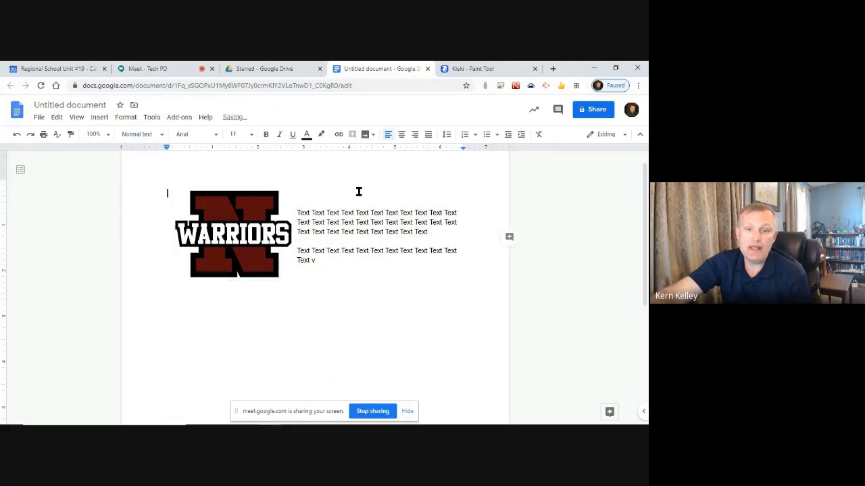
pyautogui.press('Return')
pyautogui.press('Return')
pyautogui.press('Return')
pyautogui.press('Return')
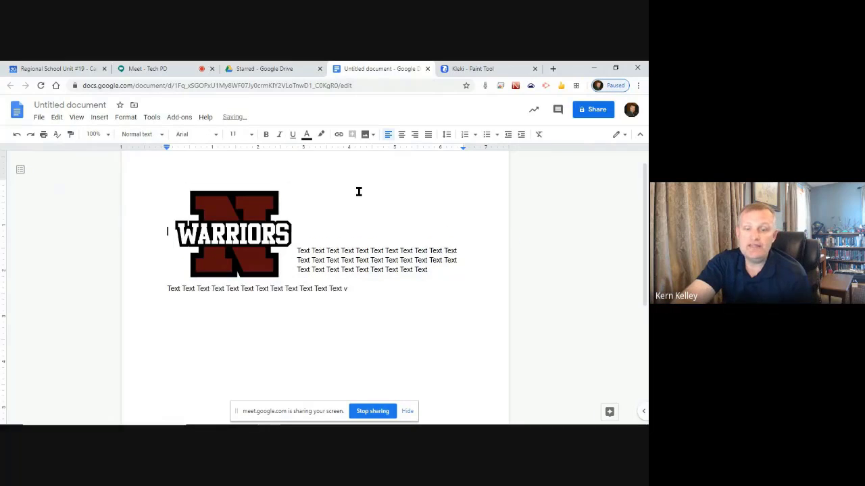
pyautogui.press('BackSpace')
pyautogui.press('BackSpace')
pyautogui.press('BackSpace')
pyautogui.press('BackSpace')
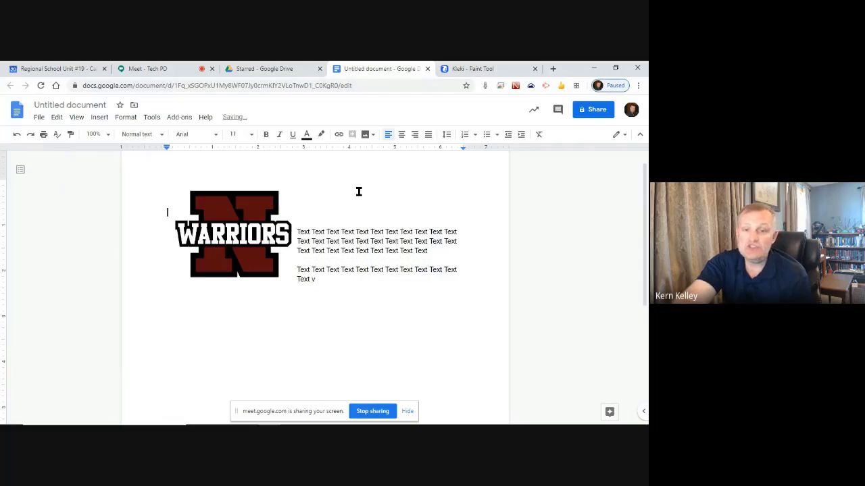
pyautogui.click(205, 216)
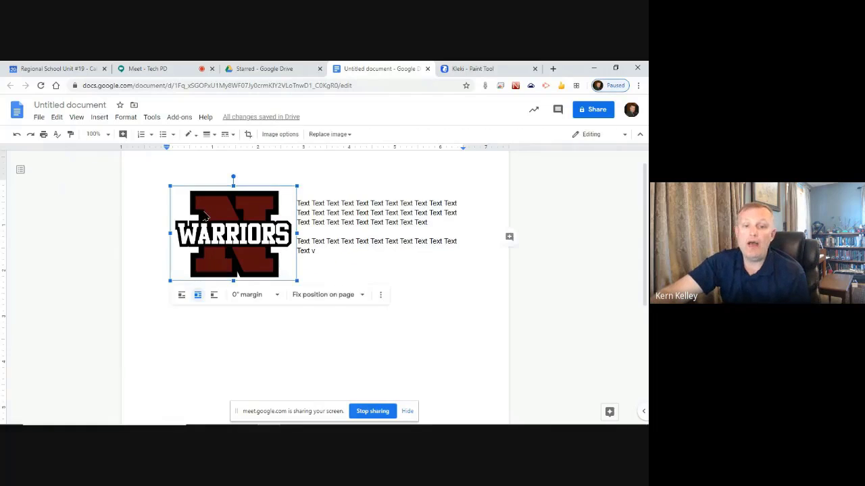
pyautogui.click(324, 300)
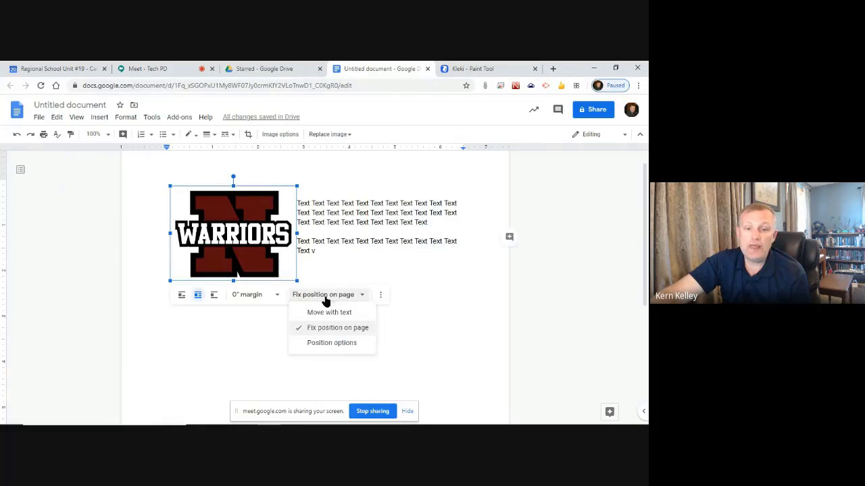
# Open Position options showing the logo fixed at 1.06 in by 1.14 in from the top left
pyautogui.click(340, 343)
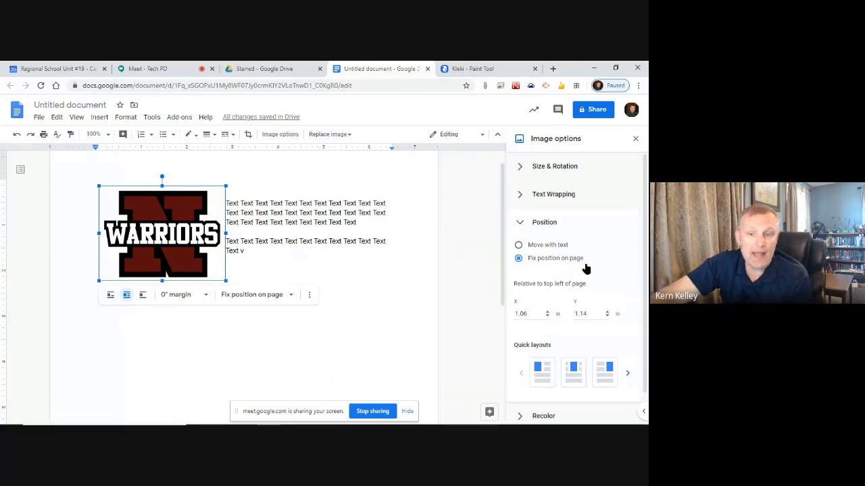
pyautogui.scroll(-1, 600, 284)
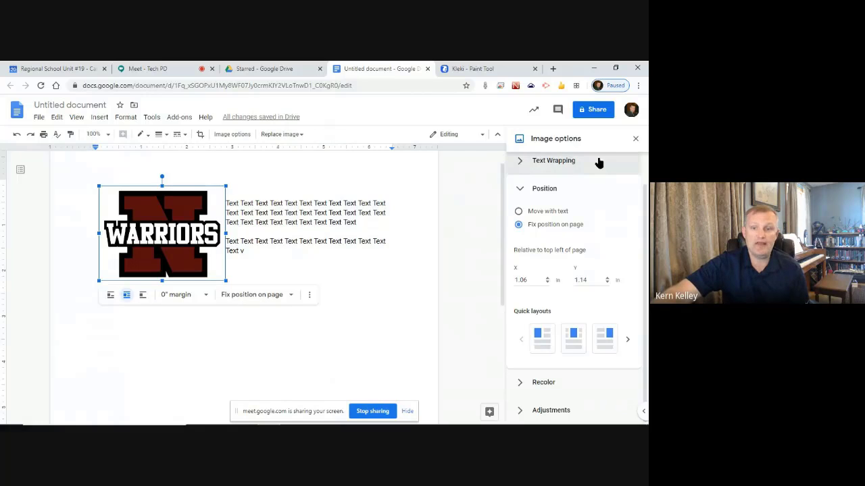
# Close the Image options panel and rotate the WARRIORS logo slightly counter-clockwise
pyautogui.click(634, 140)
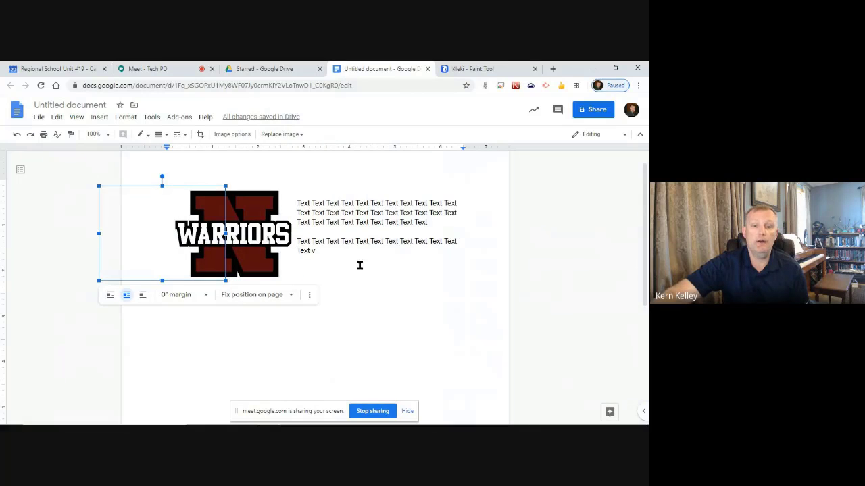
pyautogui.click(372, 242)
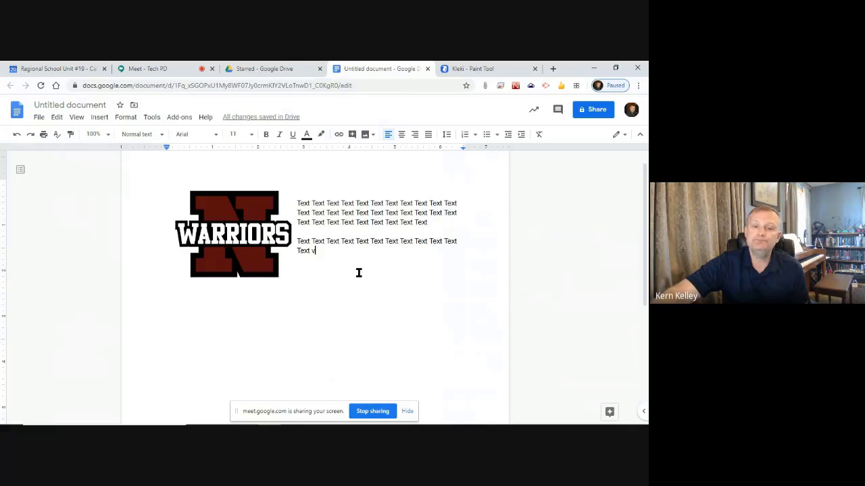
pyautogui.press('Return')
pyautogui.press('Return')
pyautogui.press('Return')
pyautogui.press('Return')
pyautogui.press('Return')
pyautogui.press('Return')
pyautogui.press('Return')
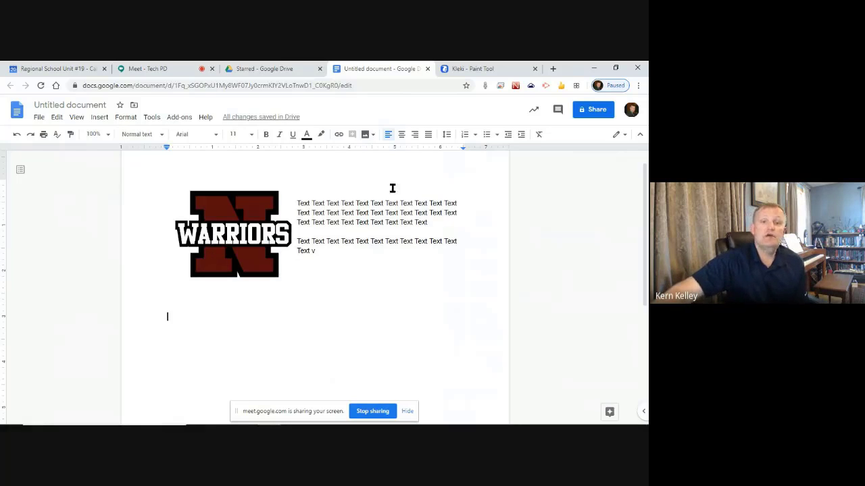
pyautogui.click(251, 260)
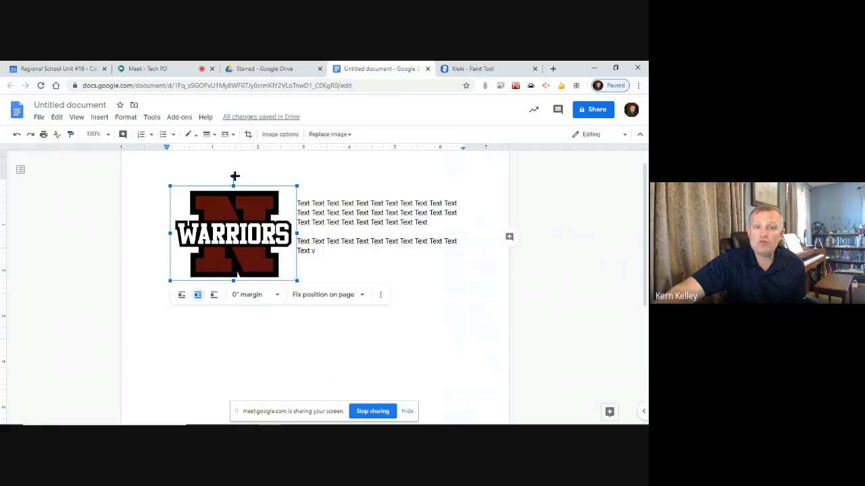
pyautogui.moveTo(234, 176); pyautogui.dragTo(213, 171)
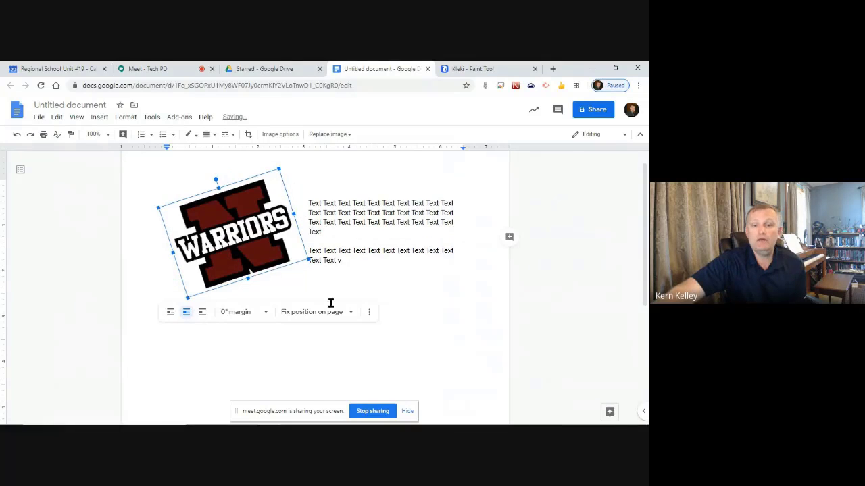
pyautogui.click(241, 365)
# Add blank lines below the tilted logo and place the cursor lower on the page
pyautogui.click(253, 224)
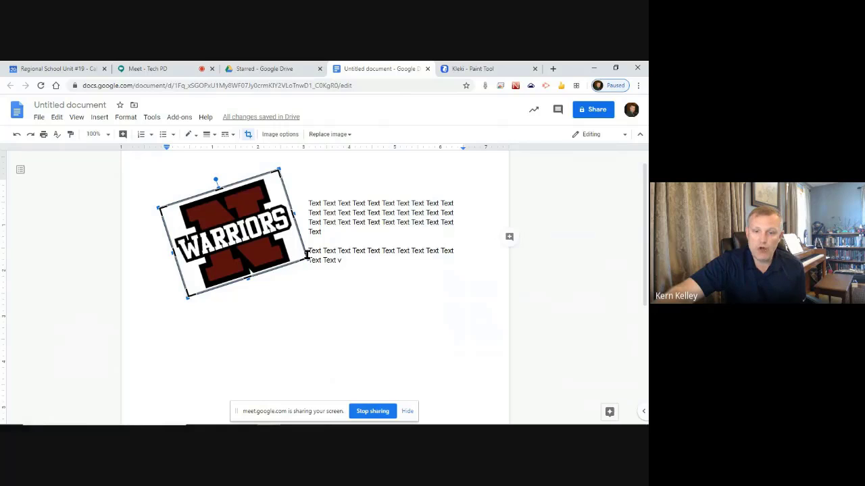
pyautogui.click(304, 328)
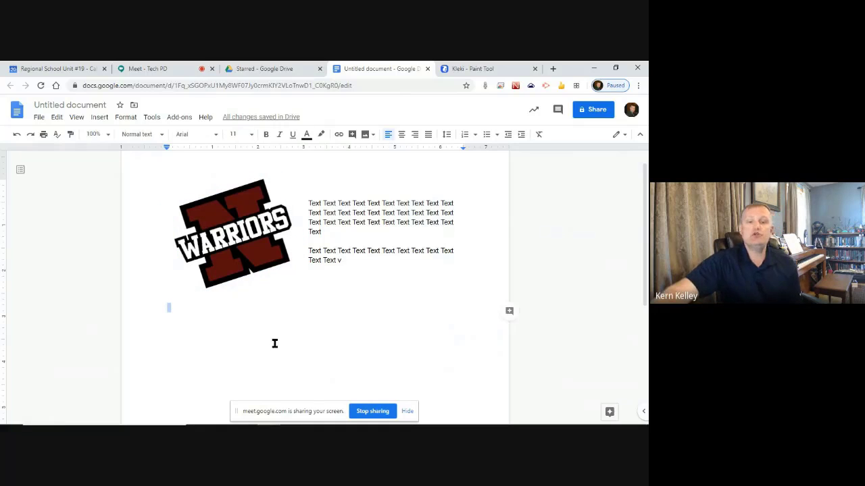
pyautogui.press('Return')
pyautogui.press('Return')
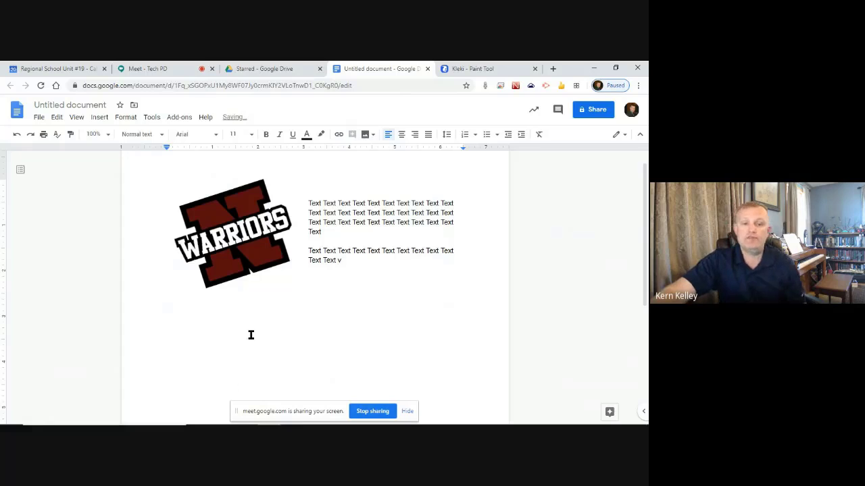
pyautogui.click(258, 316)
# Insert the Dec 13, 2019 school building photo from Google Photos below the logo
pyautogui.click(98, 117)
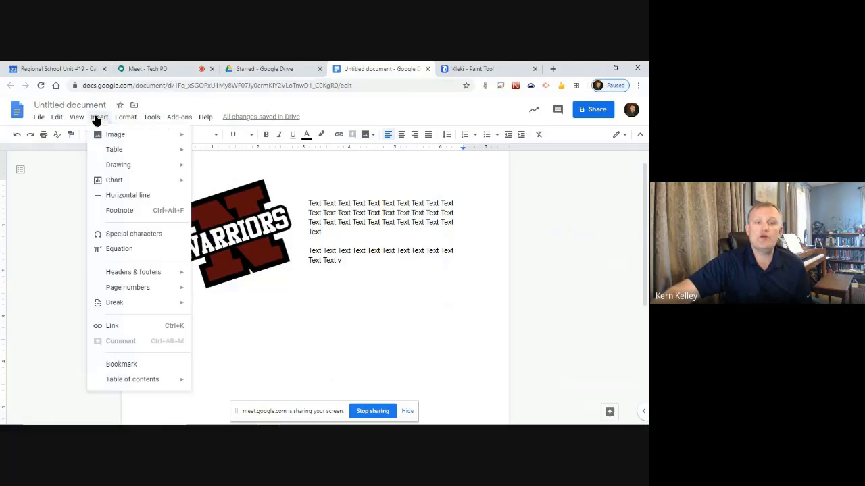
pyautogui.moveTo(122, 135)
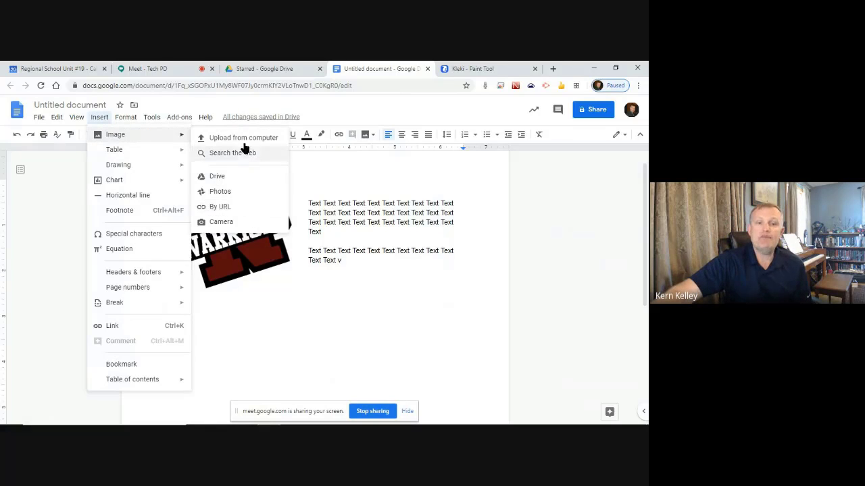
pyautogui.click(234, 193)
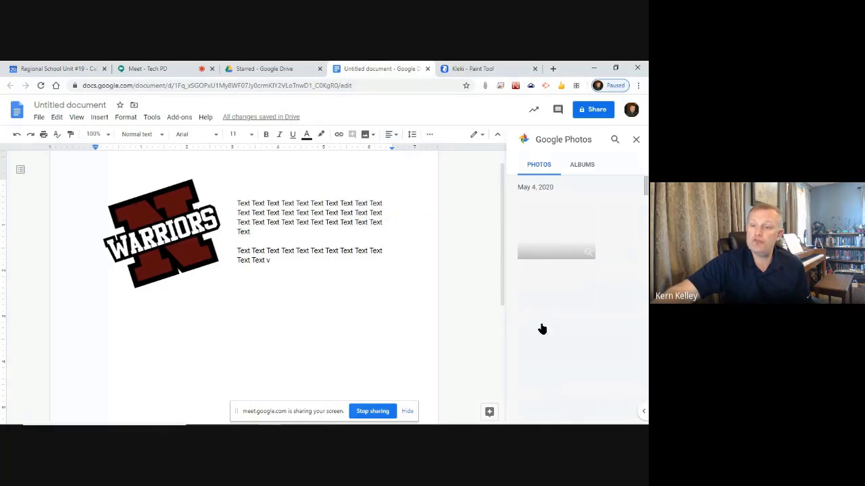
pyautogui.scroll(-15, 571, 242)
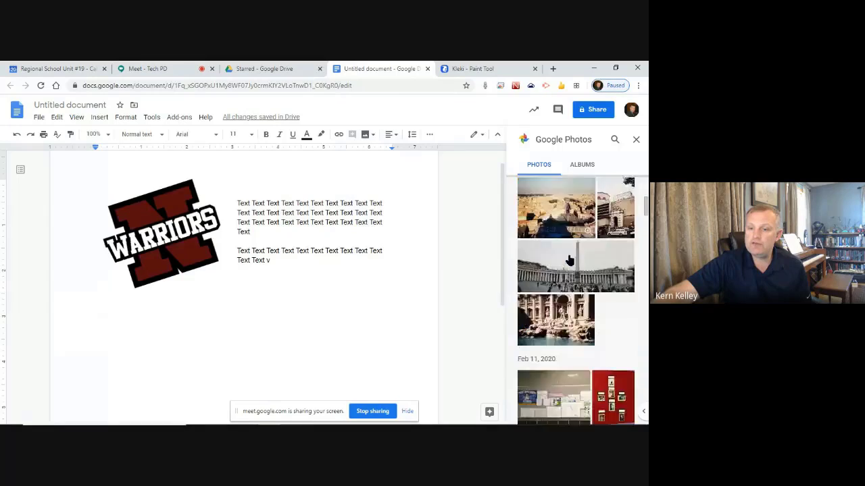
pyautogui.scroll(-1, 618, 306)
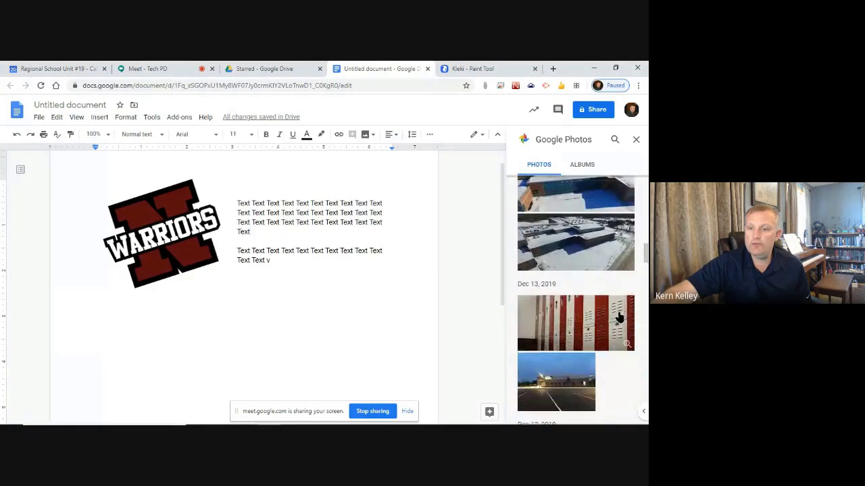
pyautogui.scroll(2, 620, 316)
pyautogui.scroll(-3, 620, 317)
pyautogui.scroll(1, 621, 318)
pyautogui.scroll(1, 620, 317)
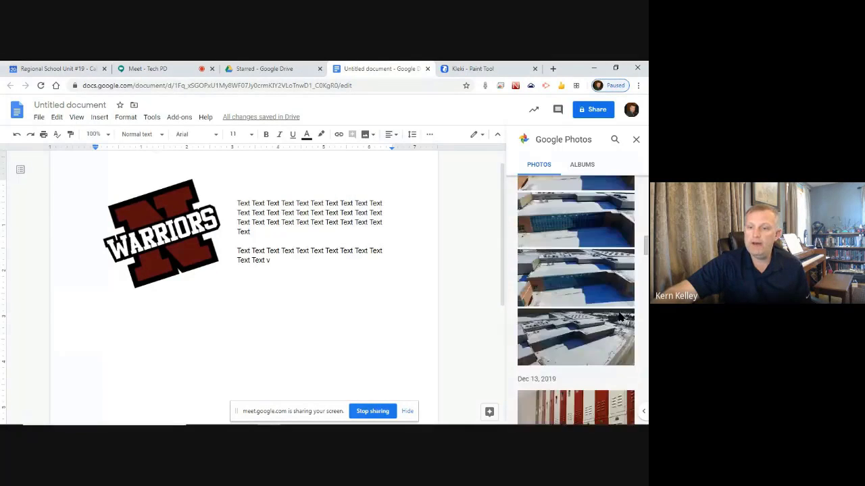
pyautogui.scroll(-3, 617, 315)
pyautogui.click(560, 295)
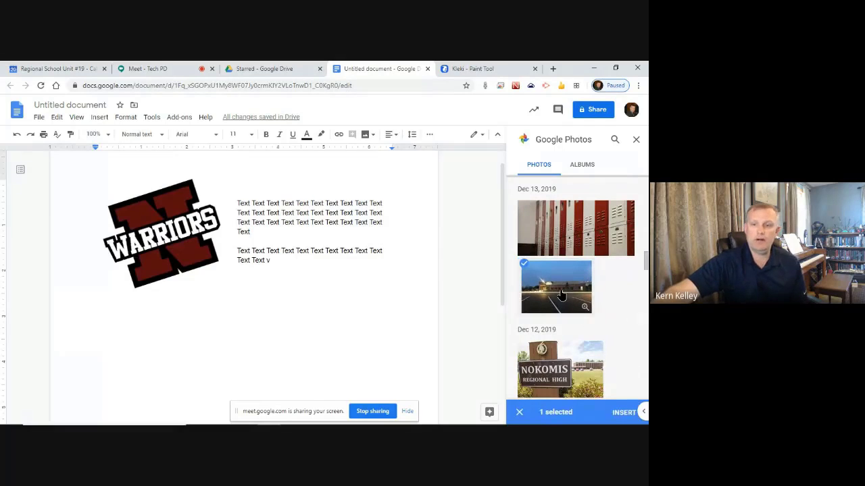
pyautogui.click(621, 411)
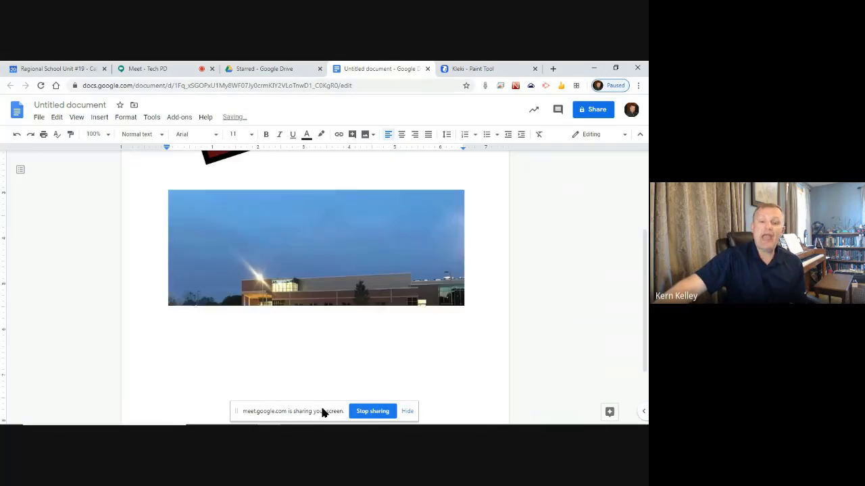
# Centre the building photo on the page, enlarge it, and enter crop mode
pyautogui.click(297, 263)
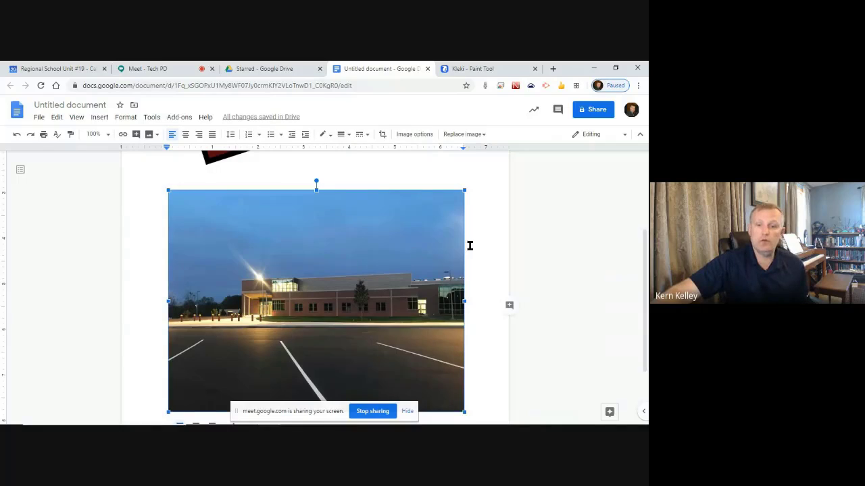
pyautogui.scroll(-1, 467, 246)
pyautogui.scroll(1, 464, 243)
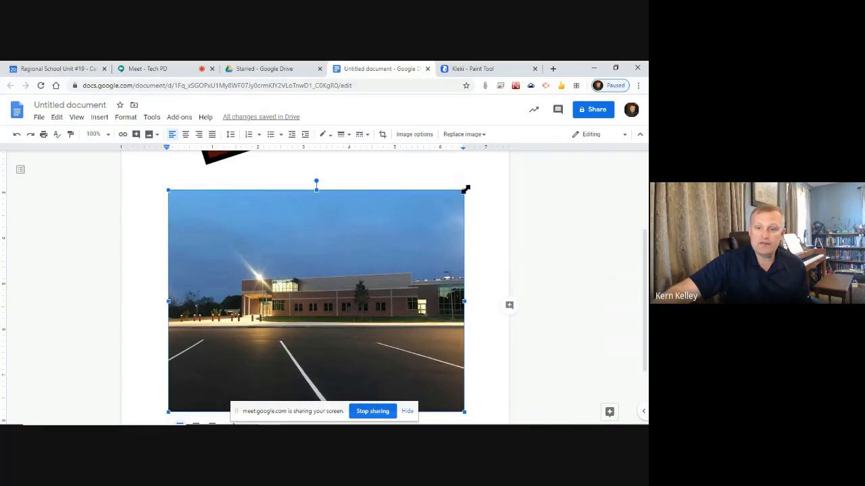
pyautogui.moveTo(466, 189); pyautogui.dragTo(314, 299)
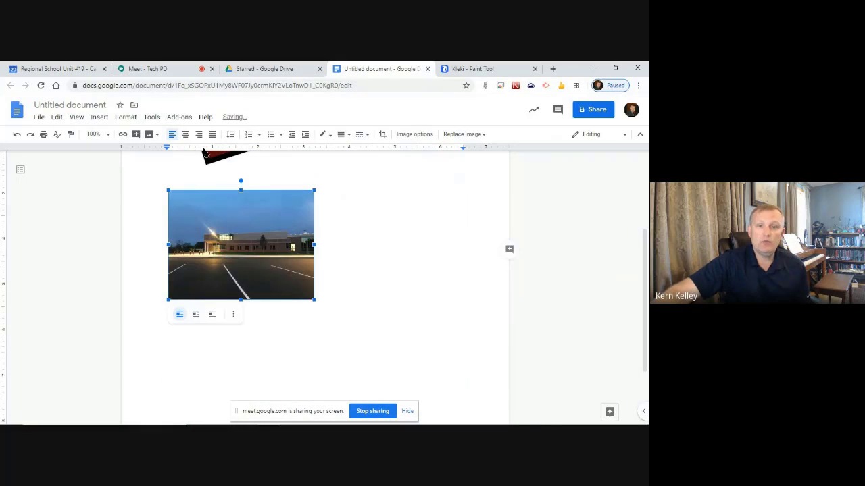
pyautogui.click(184, 135)
pyautogui.click(439, 240)
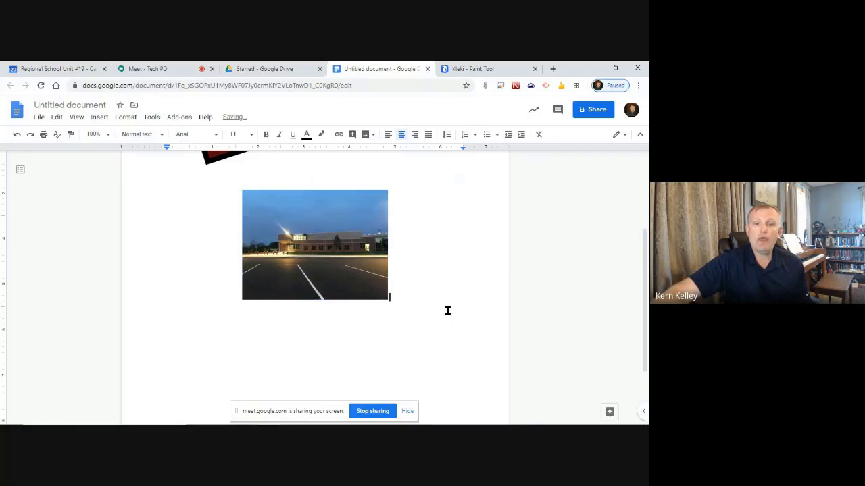
pyautogui.click(313, 256)
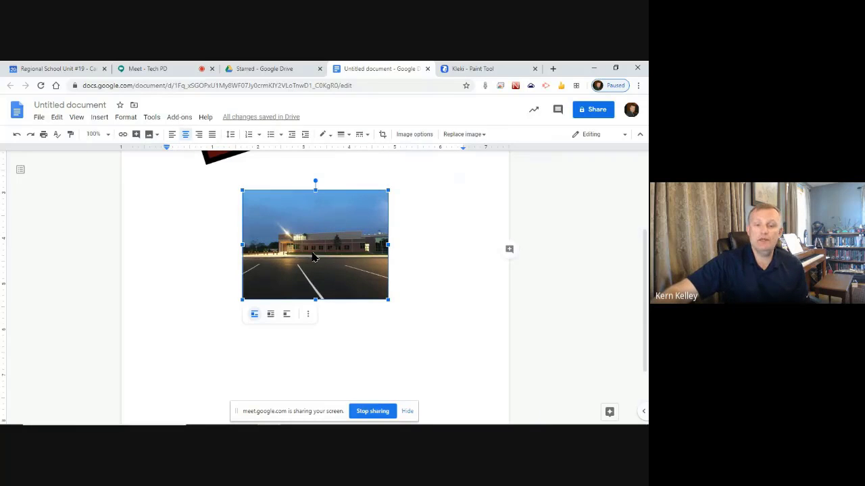
pyautogui.moveTo(241, 299); pyautogui.dragTo(200, 329)
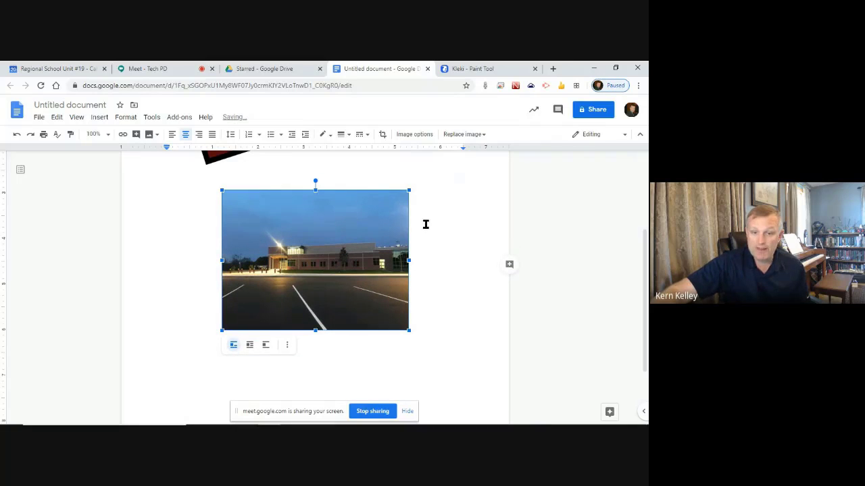
pyautogui.doubleClick(315, 263)
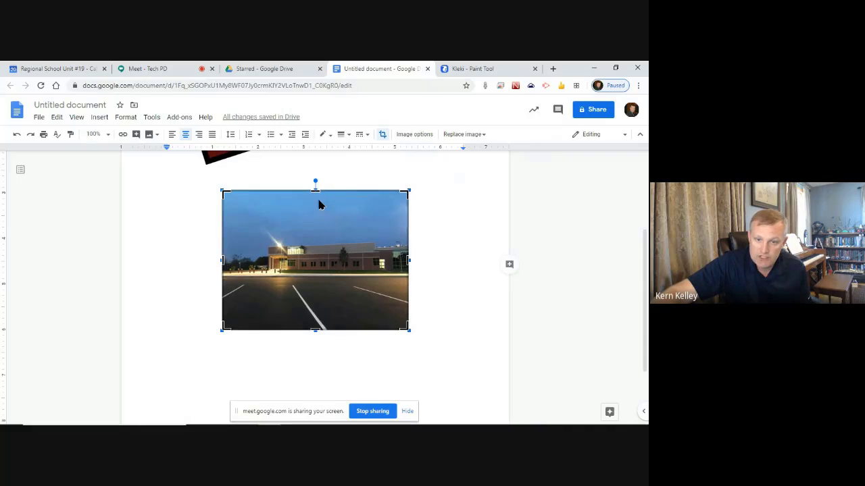
# Crop the top strip and parking lot off the photo, then enlarge and widen it
pyautogui.moveTo(314, 191); pyautogui.dragTo(314, 220)
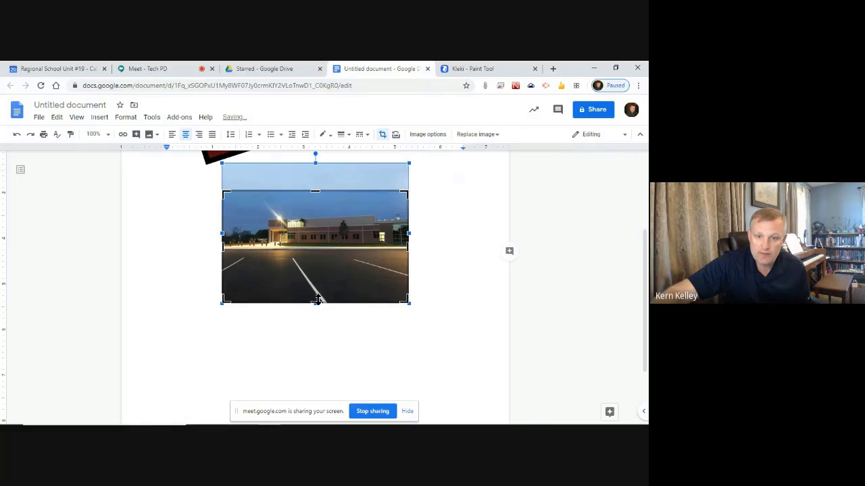
pyautogui.moveTo(317, 299); pyautogui.dragTo(325, 257)
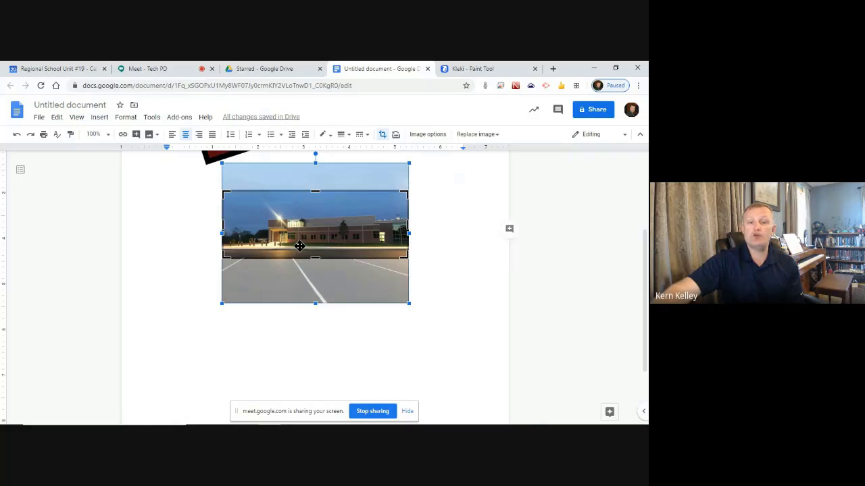
pyautogui.press('Return')
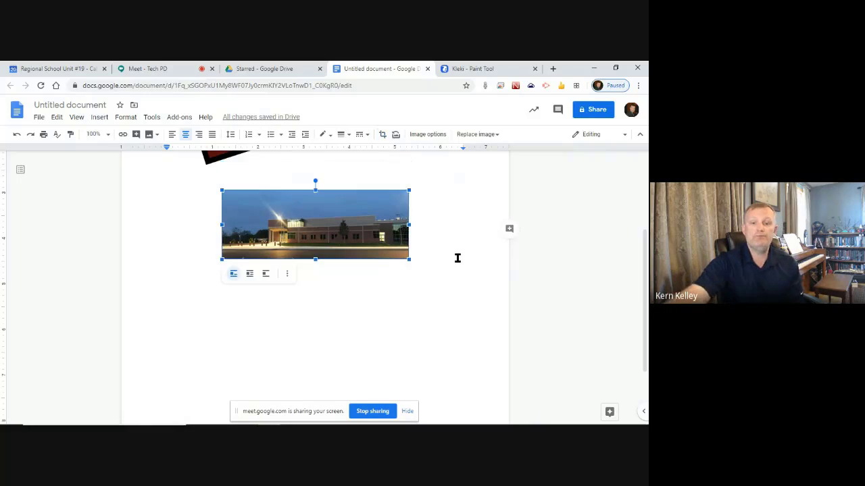
pyautogui.click(307, 336)
pyautogui.click(234, 255)
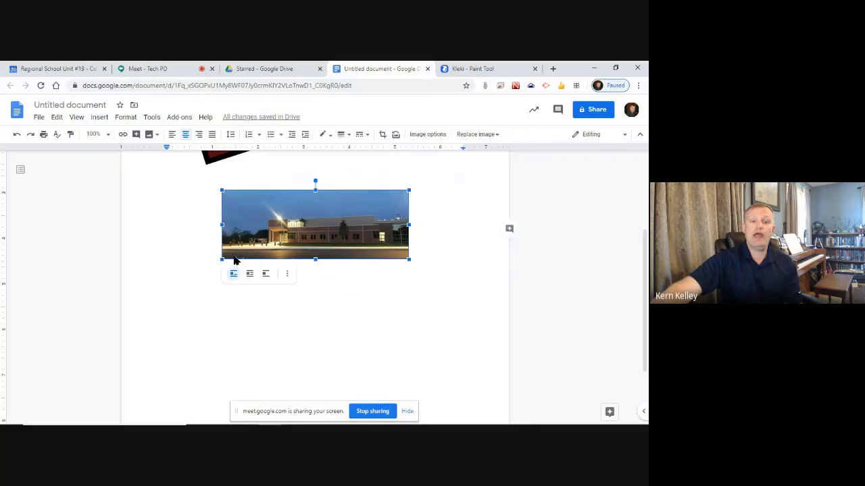
pyautogui.moveTo(222, 260); pyautogui.dragTo(201, 275)
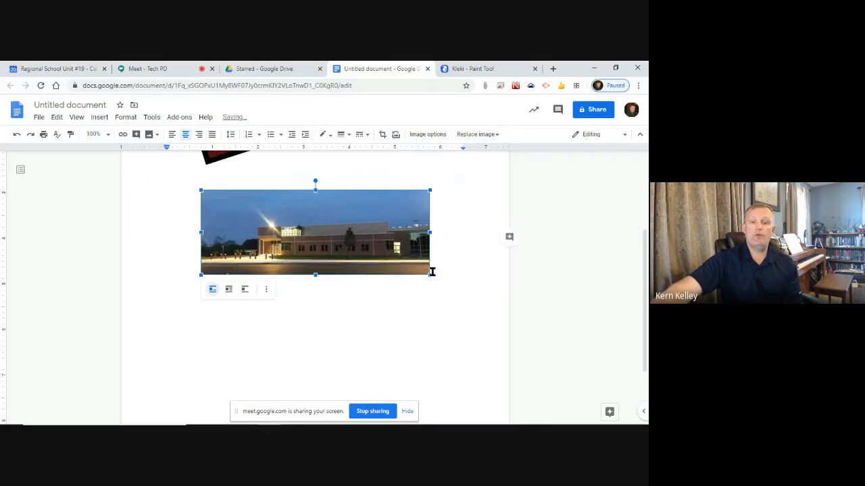
pyautogui.moveTo(430, 273); pyautogui.dragTo(449, 290)
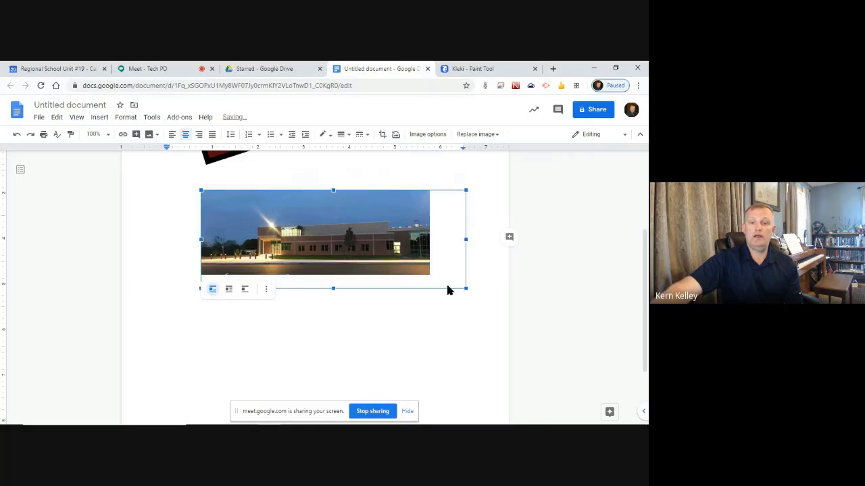
pyautogui.click(351, 344)
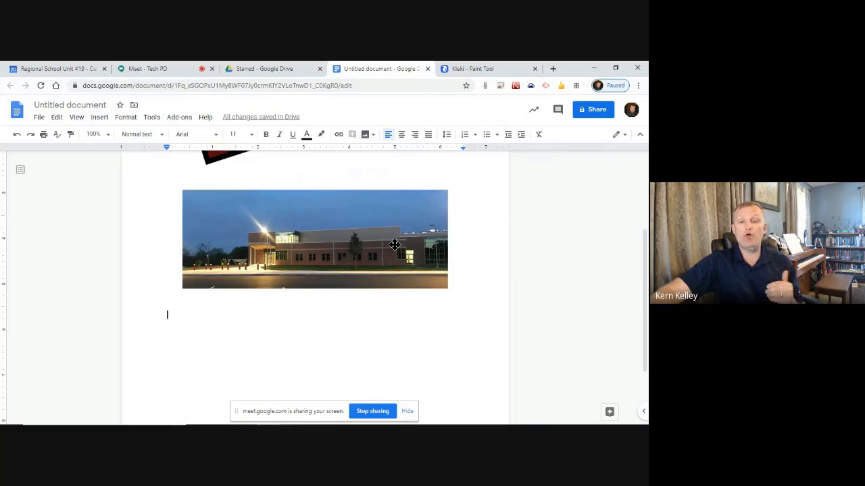
# Re-crop the photo's bottom edge slightly higher and apply the crop
pyautogui.doubleClick(308, 245)
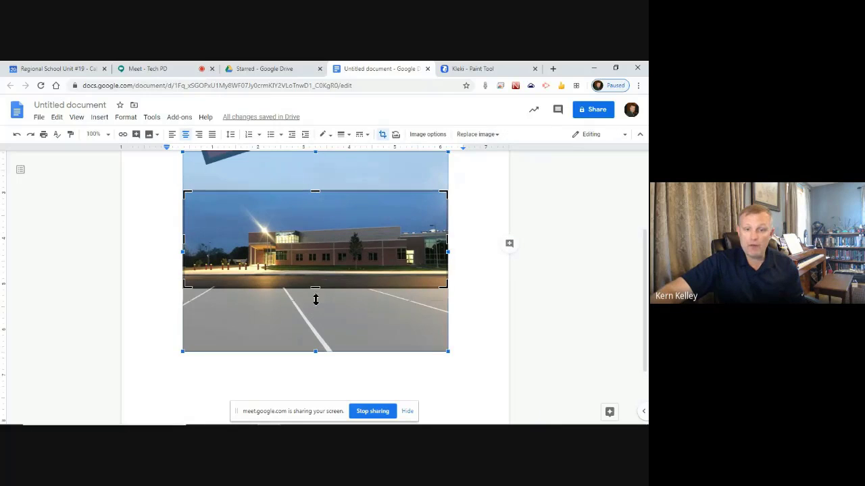
pyautogui.moveTo(315, 299); pyautogui.dragTo(315, 281)
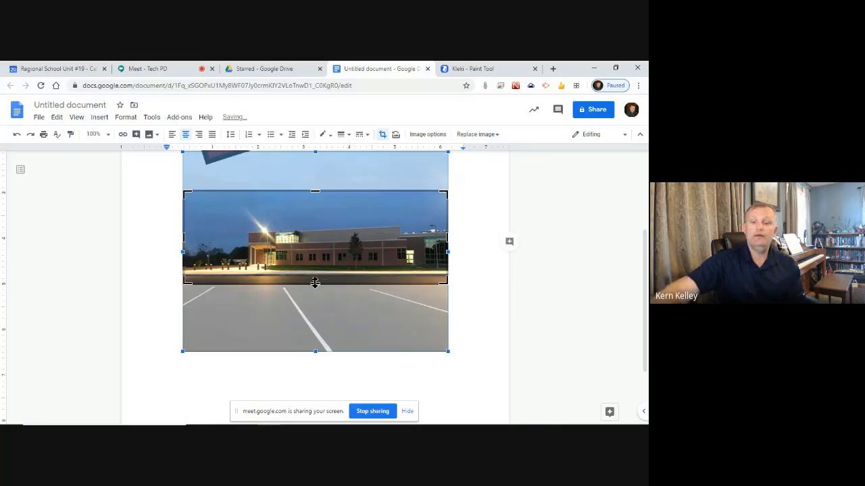
pyautogui.press('Return')
pyautogui.click(332, 316)
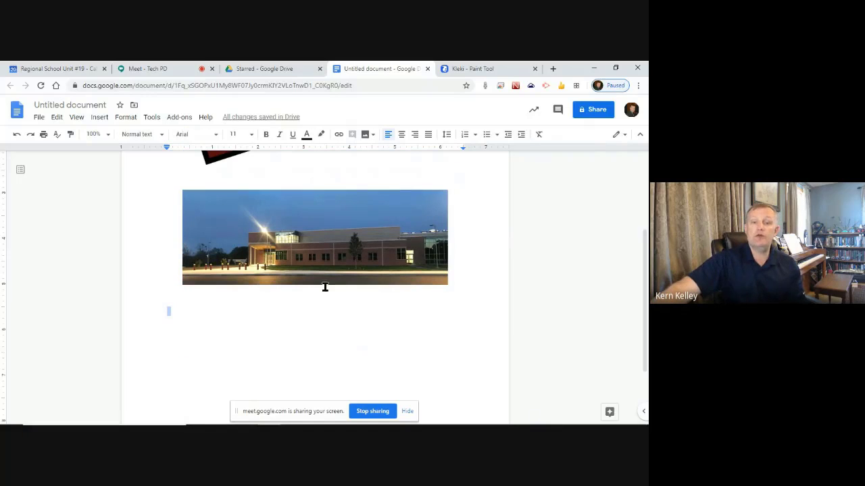
# Below the cropped photo, show the Insert > Drawing choices New and From Drive
pyautogui.scroll(3, 357, 318)
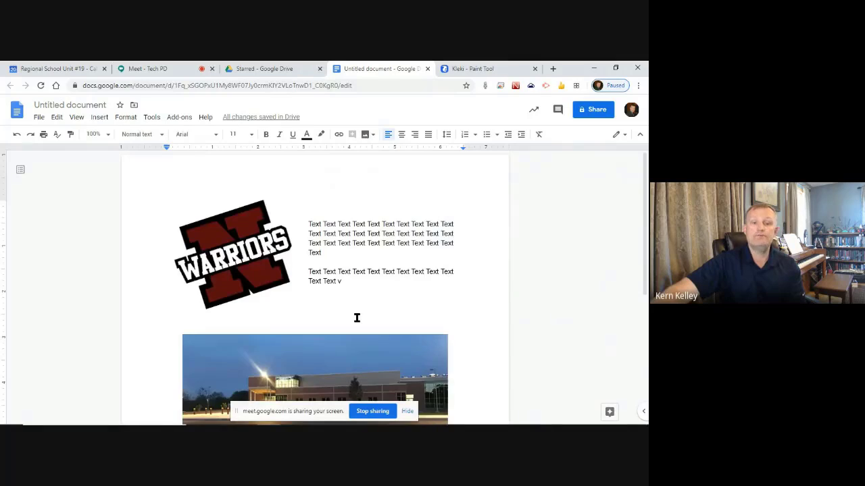
pyautogui.scroll(-5, 356, 317)
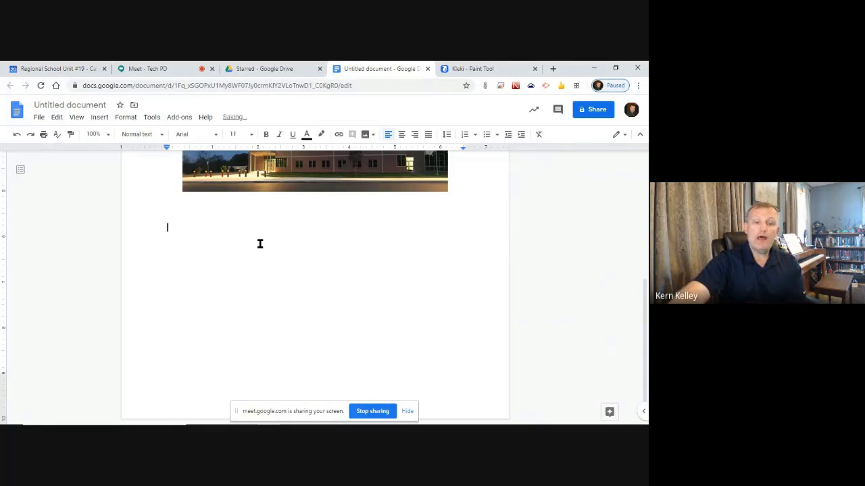
pyautogui.scroll(3, 267, 249)
pyautogui.scroll(-3, 338, 293)
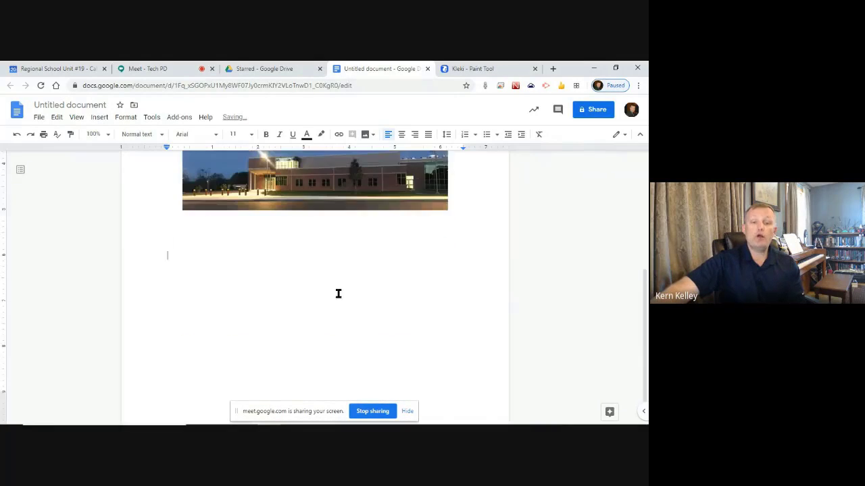
pyautogui.scroll(-1, 338, 293)
pyautogui.scroll(2, 275, 267)
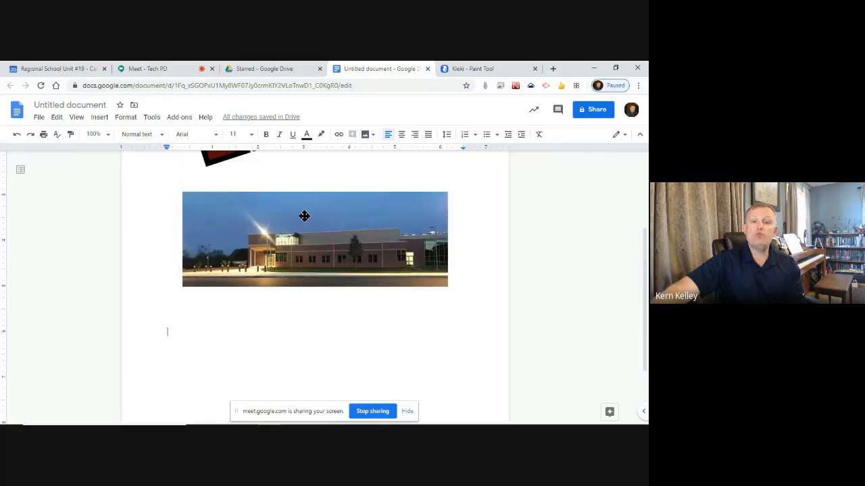
pyautogui.scroll(-2, 304, 215)
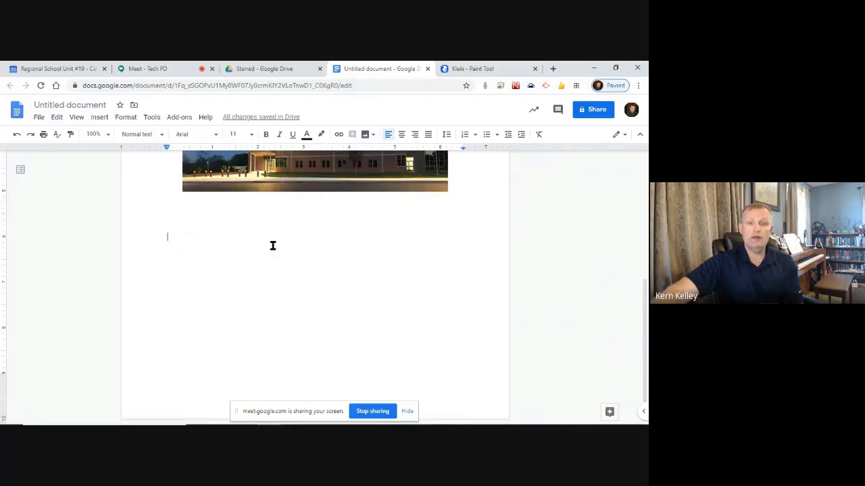
pyautogui.click(100, 117)
pyautogui.moveTo(111, 169)
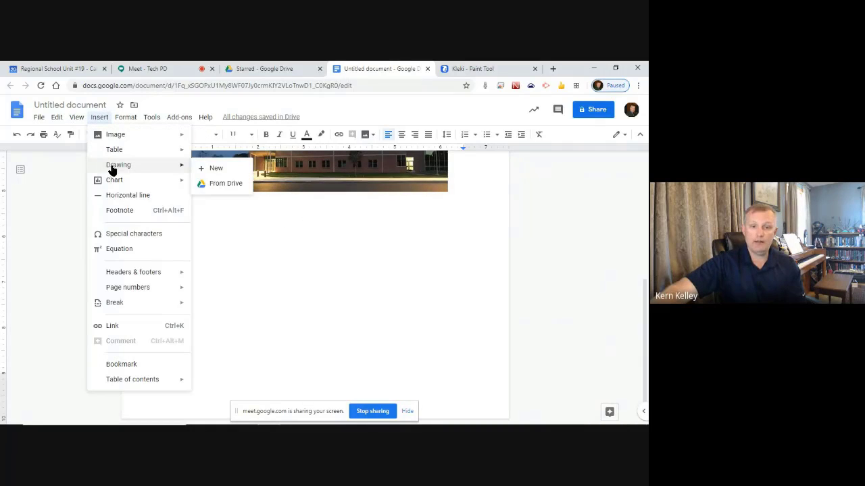
# Start a new drawing and draw a straight line with an 8px weight
pyautogui.click(215, 169)
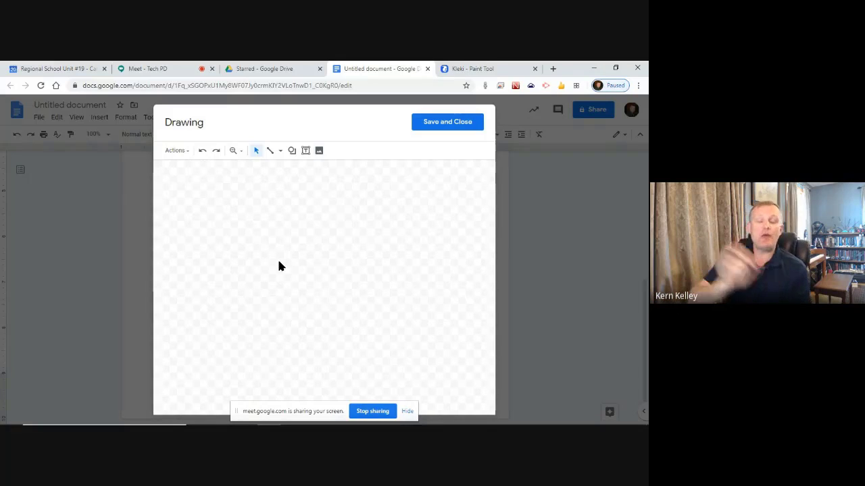
pyautogui.moveTo(191, 182); pyautogui.dragTo(239, 243)
pyautogui.click(271, 152)
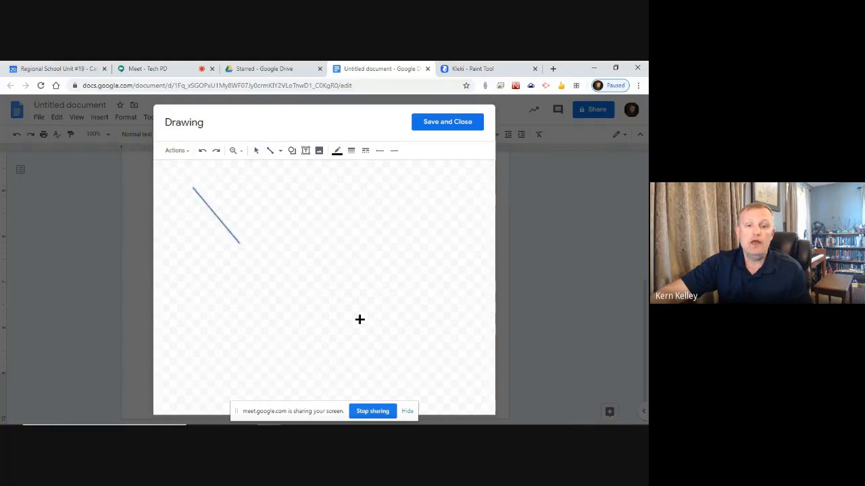
pyautogui.click(350, 151)
pyautogui.click(378, 228)
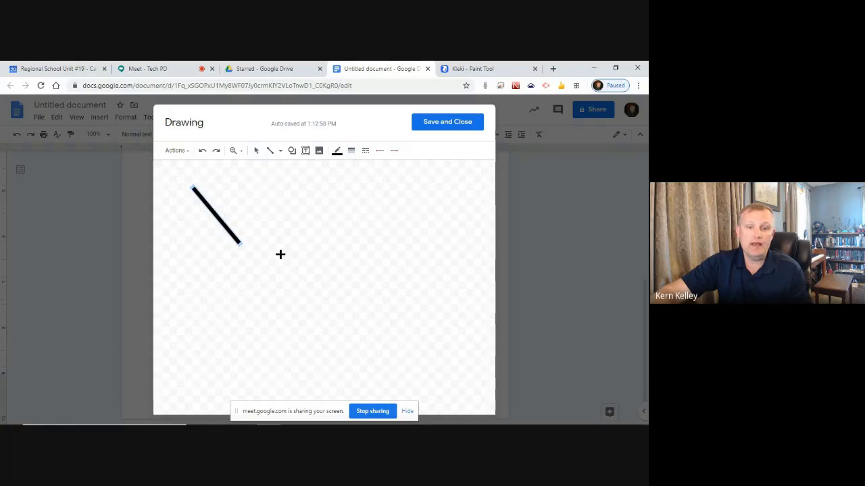
# Move the line to the upper right of the canvas and swing it to run up-right
pyautogui.click(256, 150)
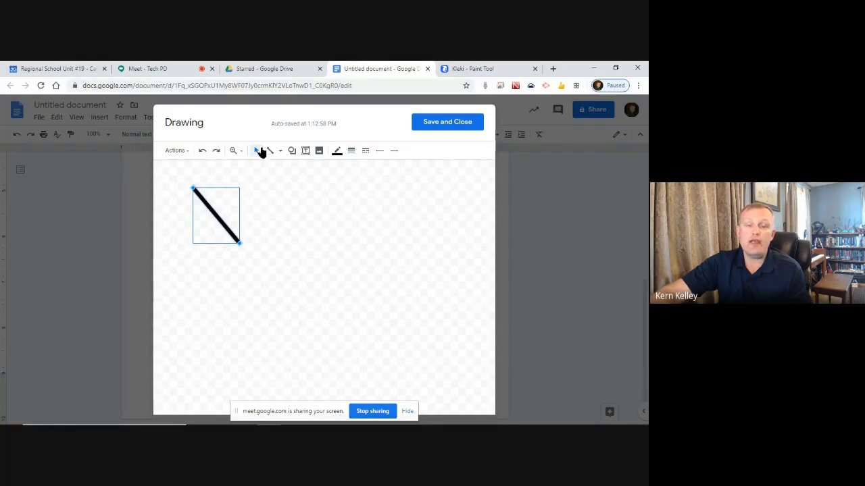
pyautogui.click(354, 277)
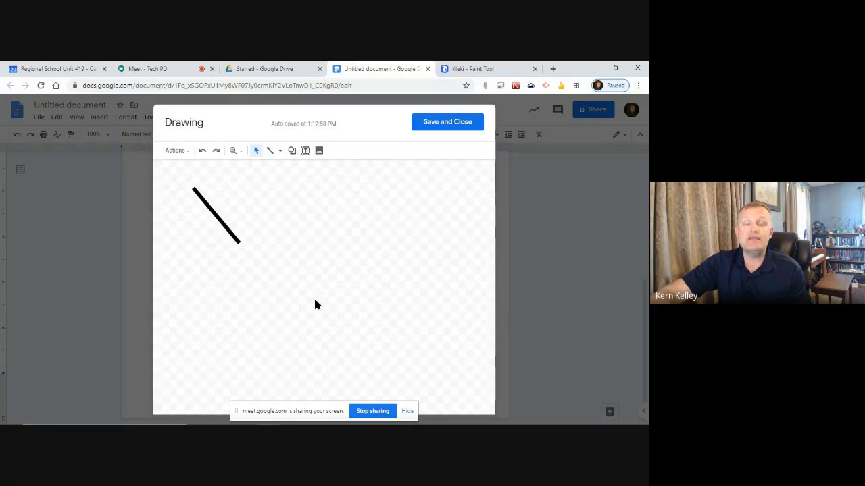
pyautogui.click(218, 220)
pyautogui.moveTo(290, 244); pyautogui.dragTo(394, 196)
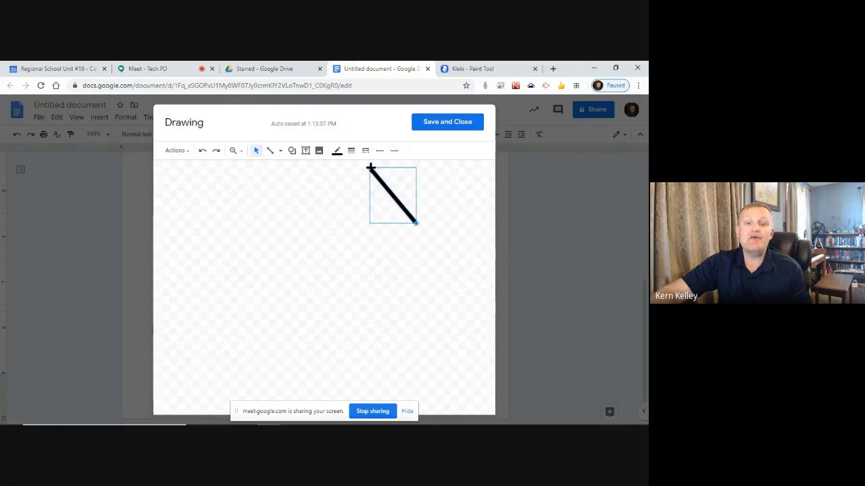
pyautogui.moveTo(370, 167); pyautogui.dragTo(344, 271)
pyautogui.click(268, 280)
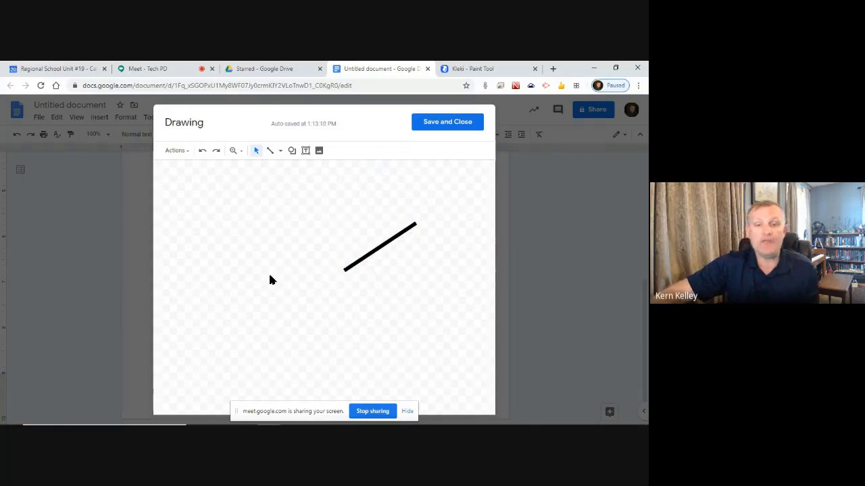
pyautogui.click(391, 239)
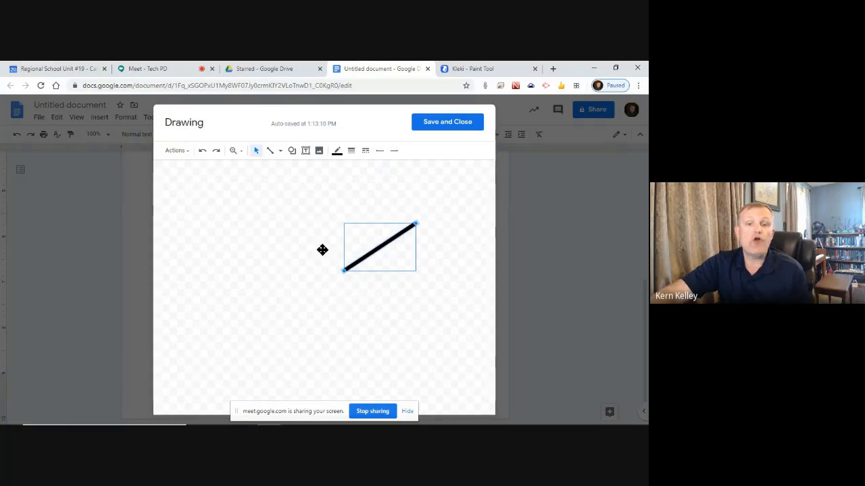
pyautogui.click(322, 250)
pyautogui.moveTo(156, 207); pyautogui.dragTo(287, 327)
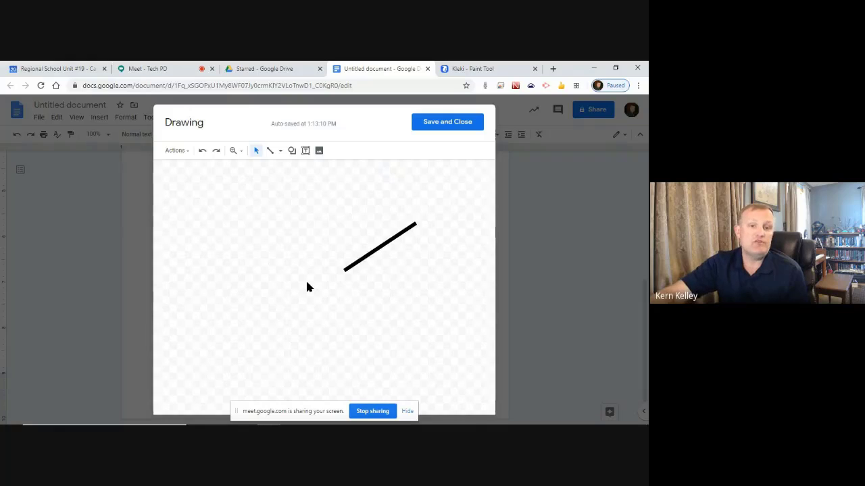
# Draw a thick red up-right arrow, then a second shorter, re-angled red arrow below the line
pyautogui.click(281, 150)
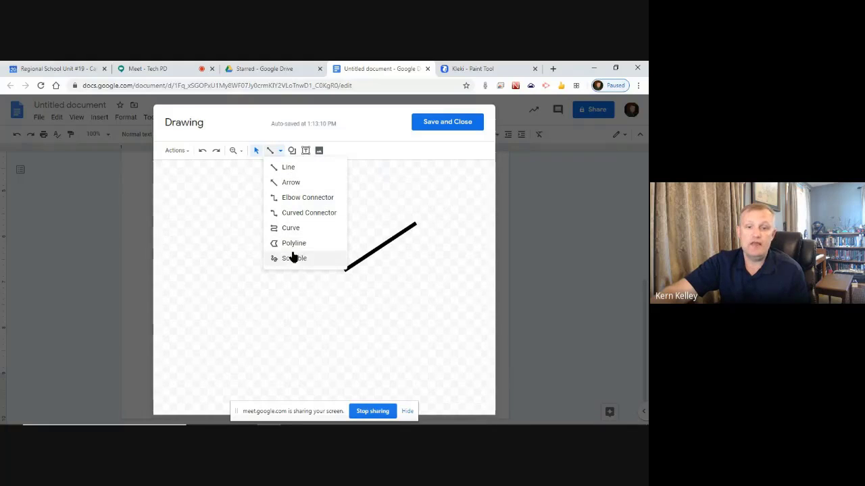
pyautogui.click(300, 184)
pyautogui.moveTo(272, 238); pyautogui.dragTo(367, 215)
pyautogui.click(351, 150)
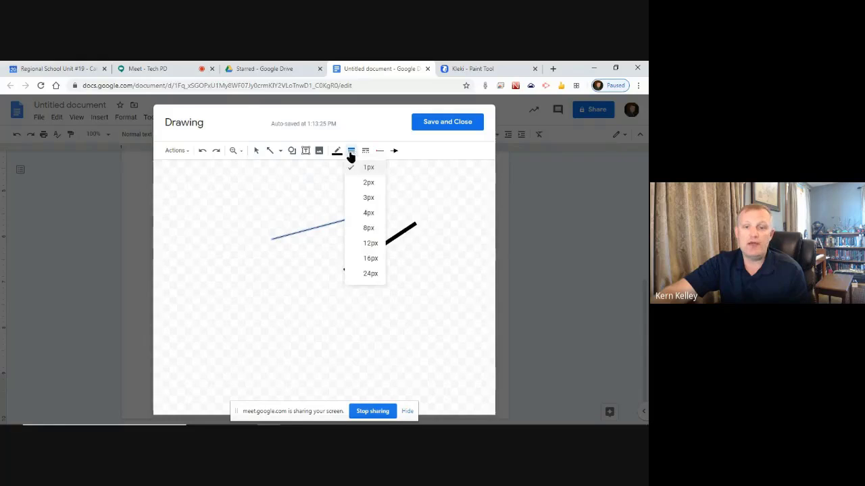
pyautogui.click(373, 216)
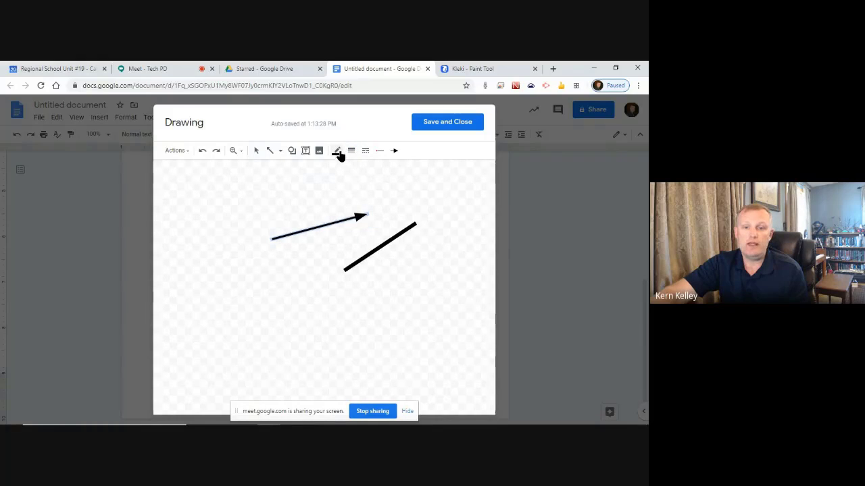
pyautogui.click(338, 151)
pyautogui.click(350, 196)
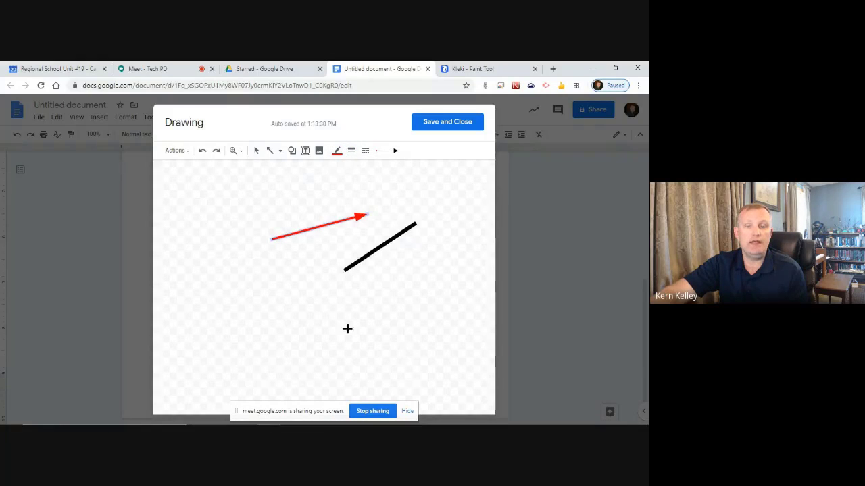
pyautogui.moveTo(347, 327); pyautogui.dragTo(393, 371)
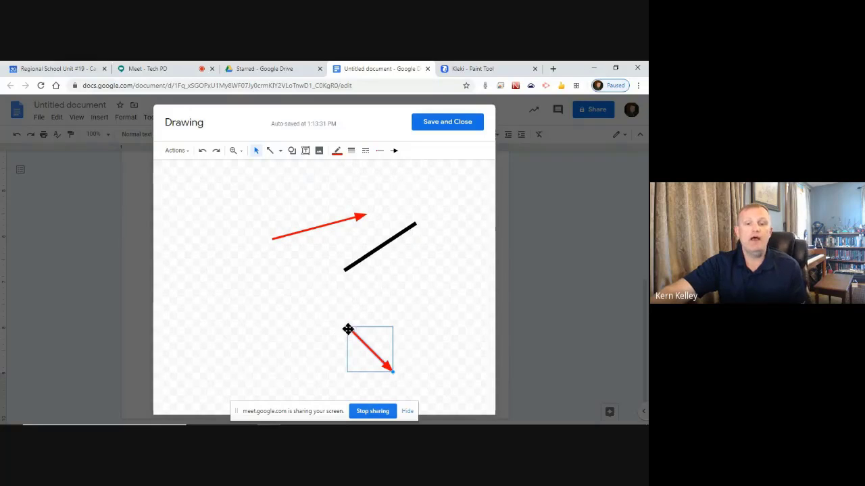
pyautogui.moveTo(382, 301); pyautogui.dragTo(439, 264)
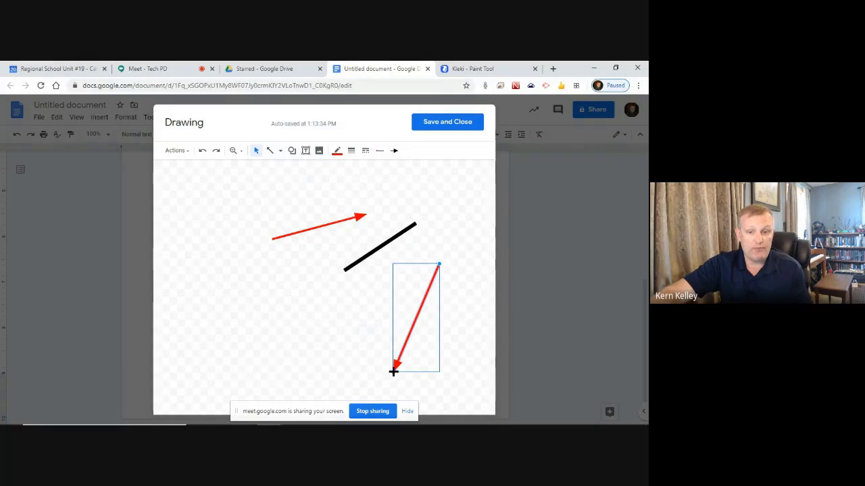
pyautogui.moveTo(390, 372); pyautogui.dragTo(381, 318)
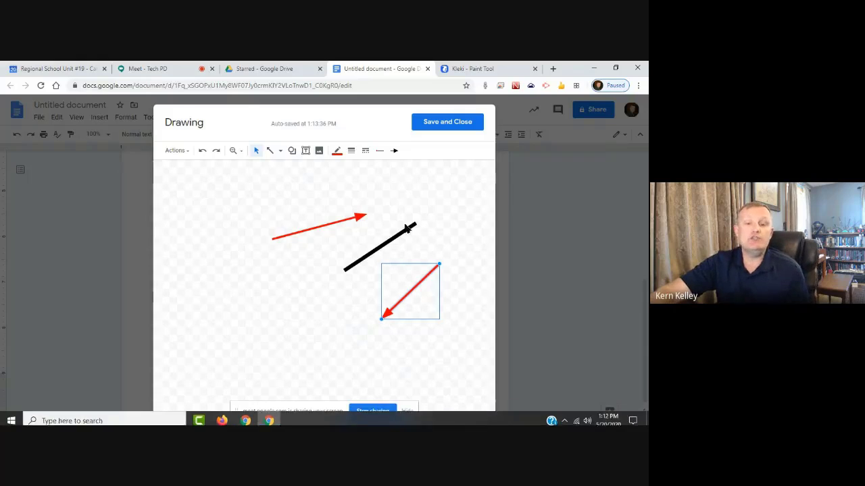
# Delete the upper red arrow and the black line, and move the remaining arrow upper-left
pyautogui.click(354, 218)
pyautogui.press('Delete')
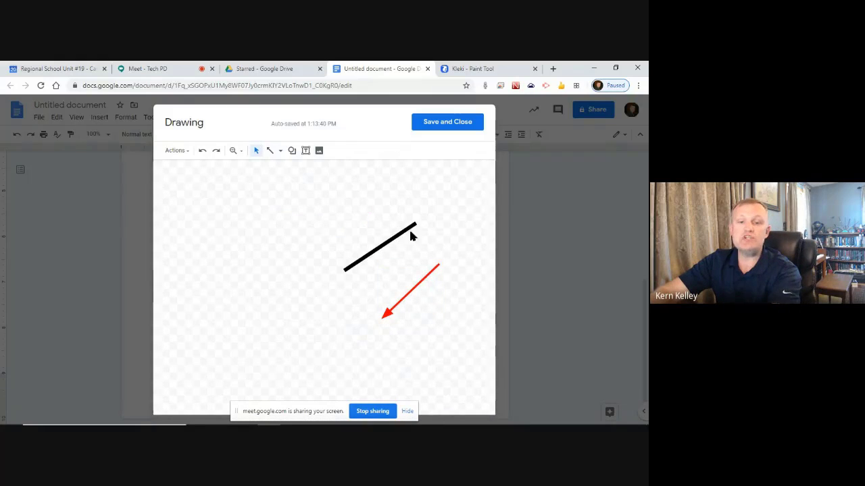
pyautogui.click(409, 227)
pyautogui.press('Delete')
pyautogui.click(383, 314)
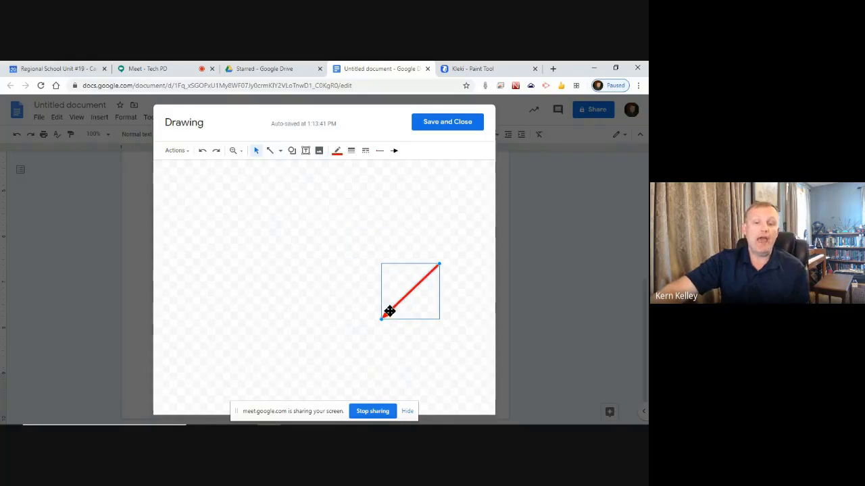
pyautogui.moveTo(288, 206); pyautogui.dragTo(275, 225)
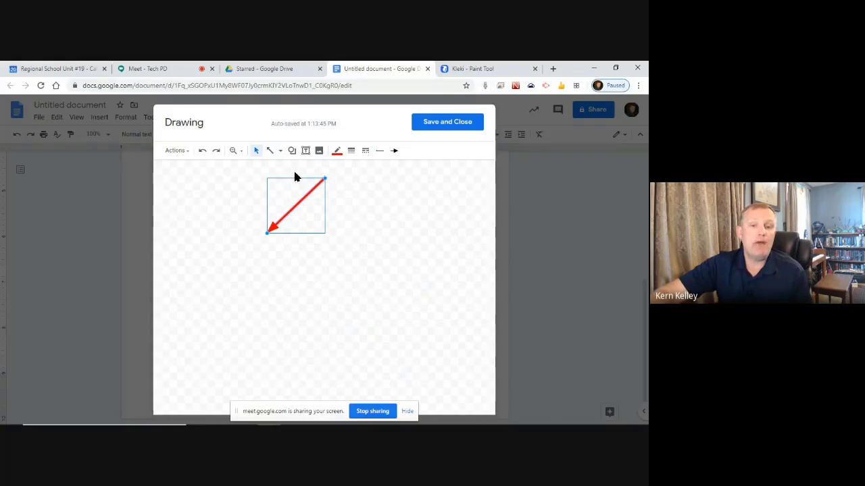
# Review the arrow's line type, thickness and colour options
pyautogui.click(275, 155)
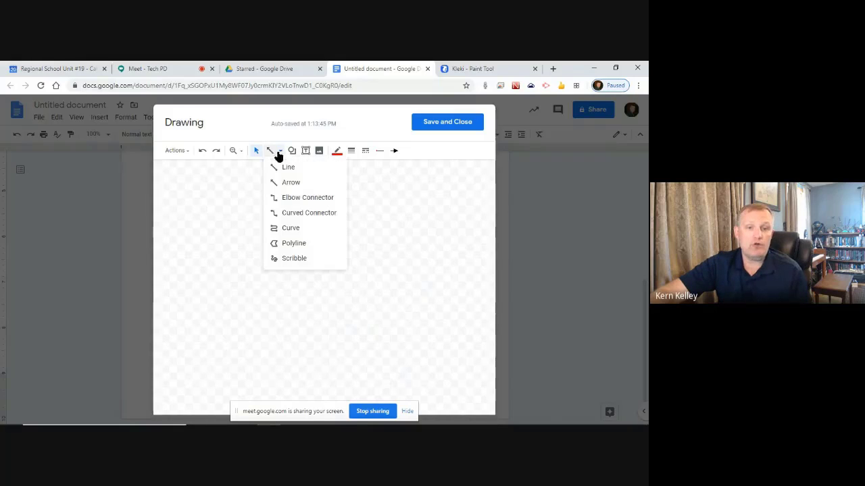
pyautogui.click(350, 151)
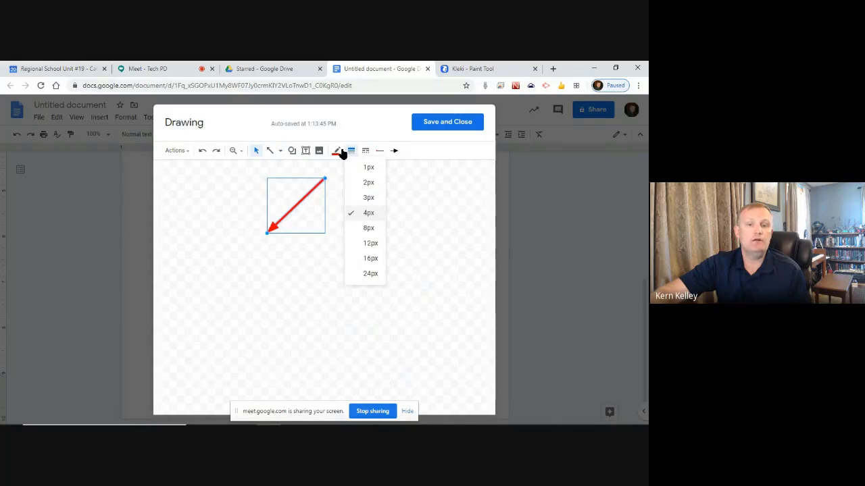
pyautogui.click(339, 151)
pyautogui.click(318, 151)
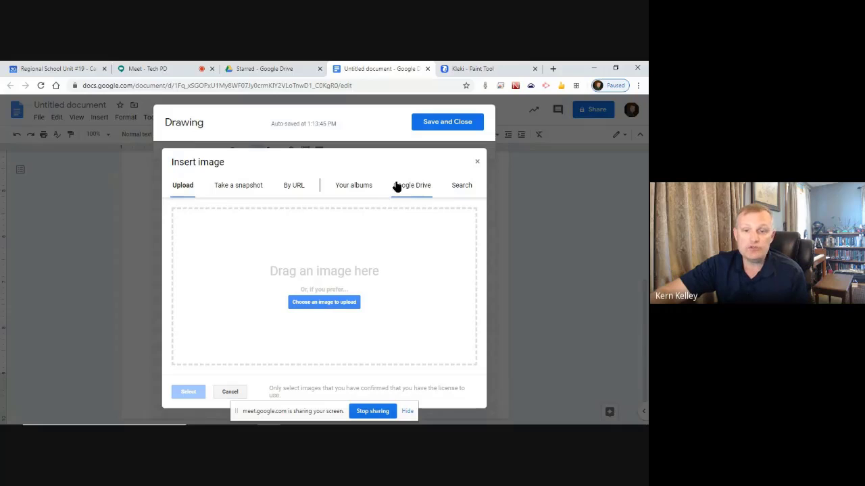
# Insert the aerial school photo from the RSU19 Curriculum Newsletter album
pyautogui.click(369, 186)
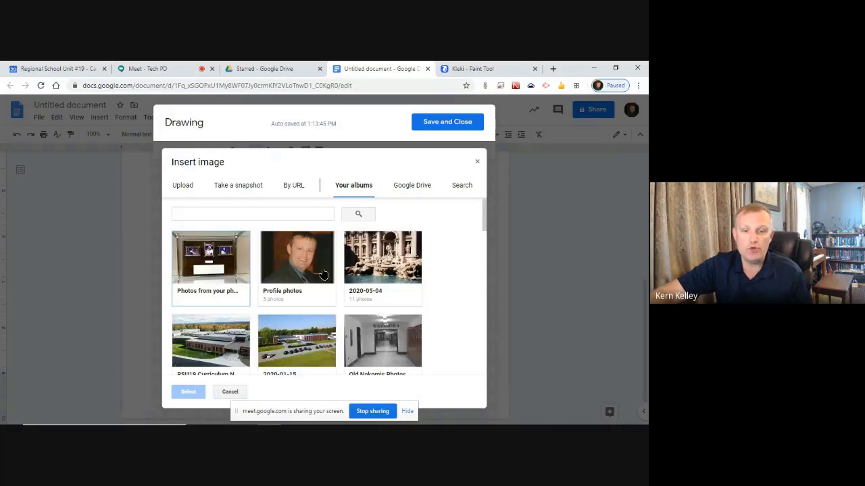
pyautogui.scroll(-3, 318, 267)
pyautogui.click(211, 252)
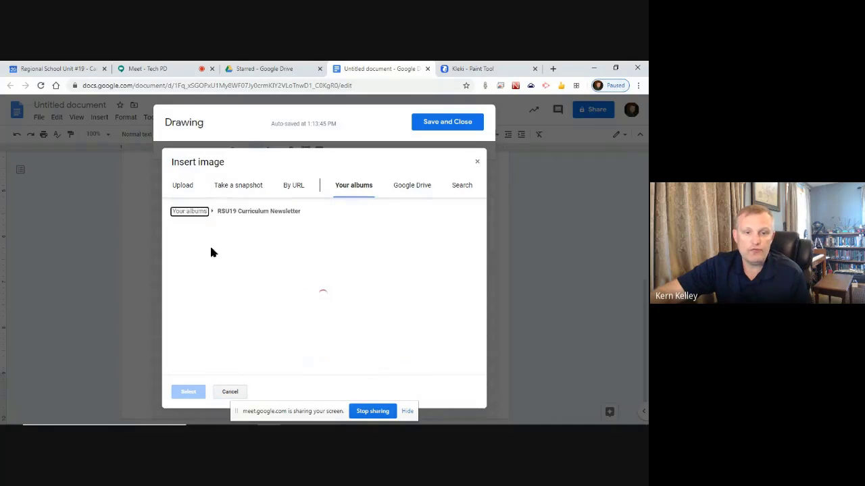
pyautogui.doubleClick(212, 251)
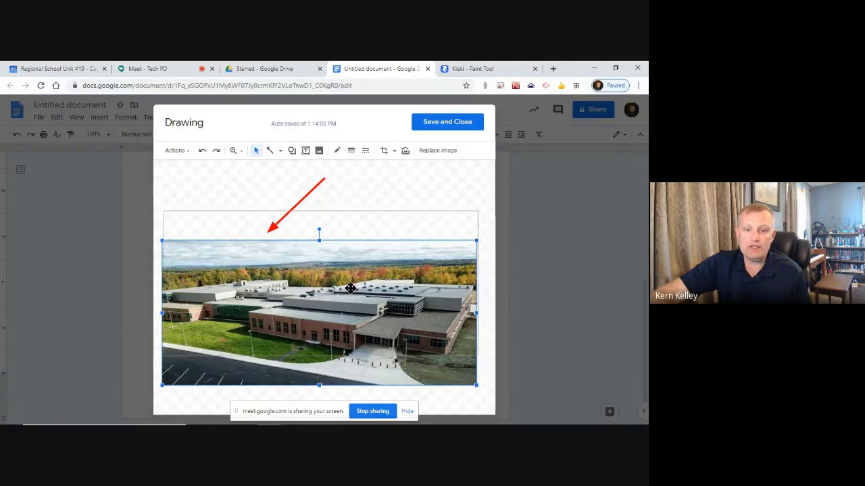
# Move the photo up beneath the red arrow and shift the arrow slightly right
pyautogui.moveTo(350, 322); pyautogui.dragTo(351, 292)
pyautogui.moveTo(308, 193); pyautogui.dragTo(337, 189)
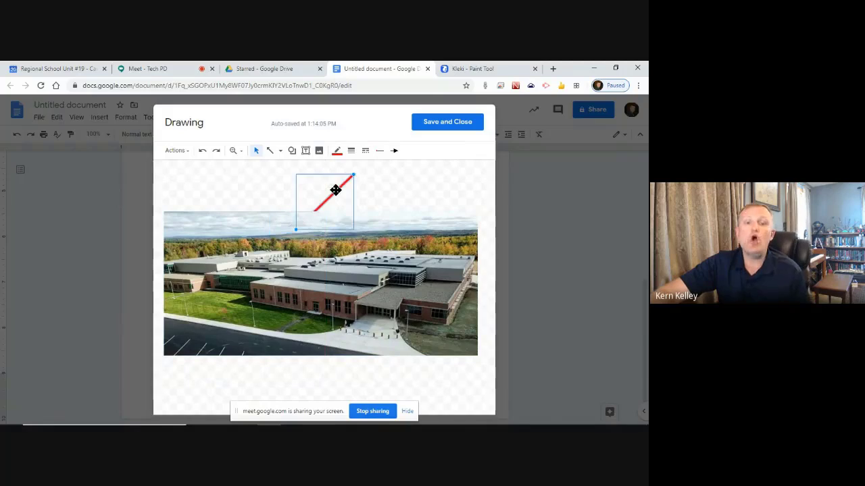
pyautogui.click(377, 263)
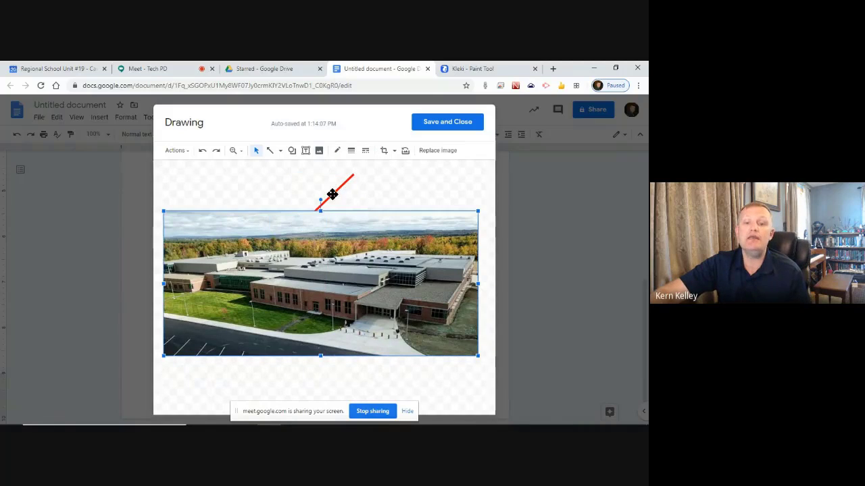
pyautogui.click(332, 193)
pyautogui.click(374, 253)
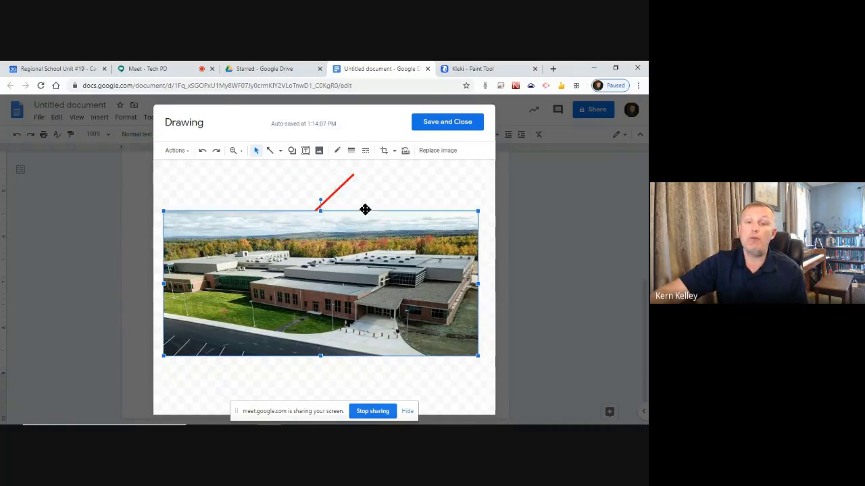
pyautogui.click(332, 195)
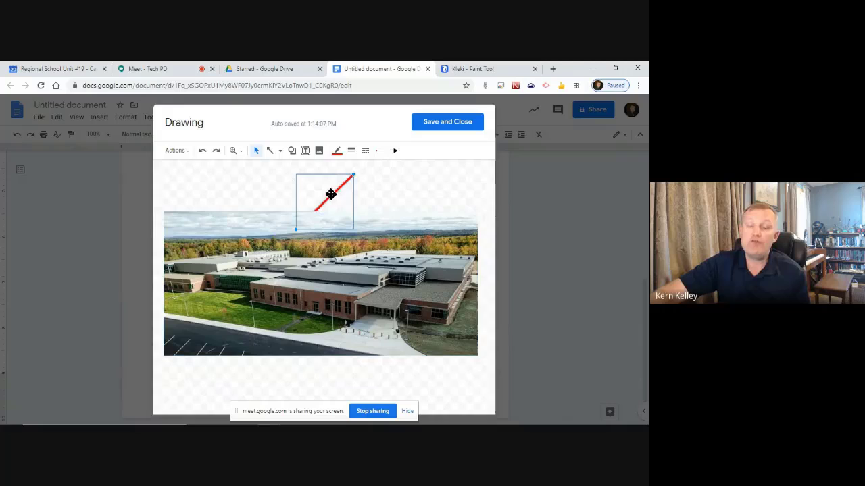
# Send the school photo to the back, behind the red arrow
pyautogui.click(245, 283)
pyautogui.rightClick(260, 270)
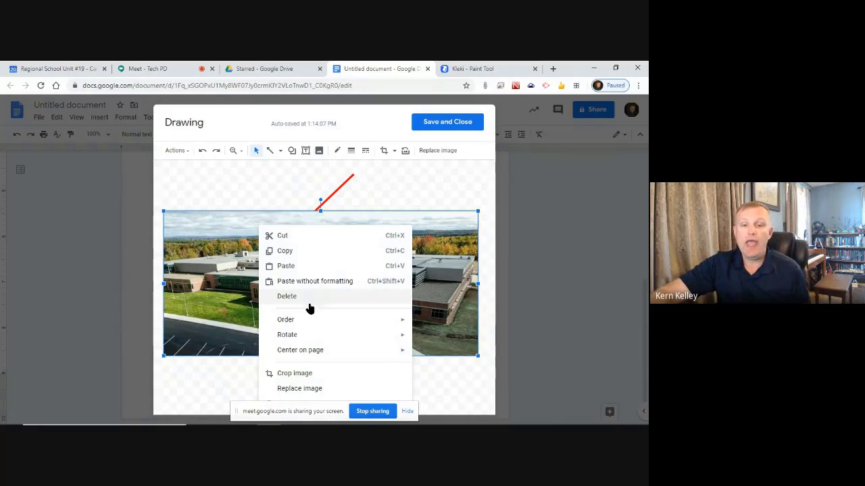
pyautogui.moveTo(313, 322)
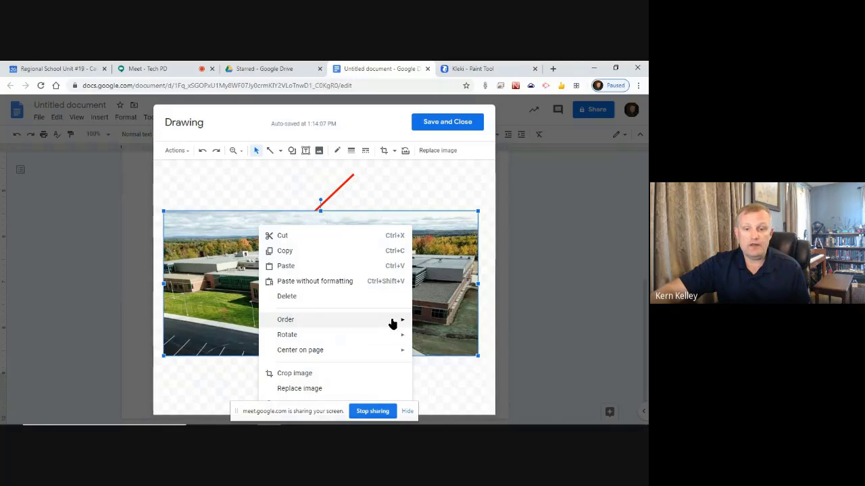
pyautogui.click(420, 378)
# Move the red arrow onto the building's entrance and thicken it to 12px
pyautogui.click(339, 188)
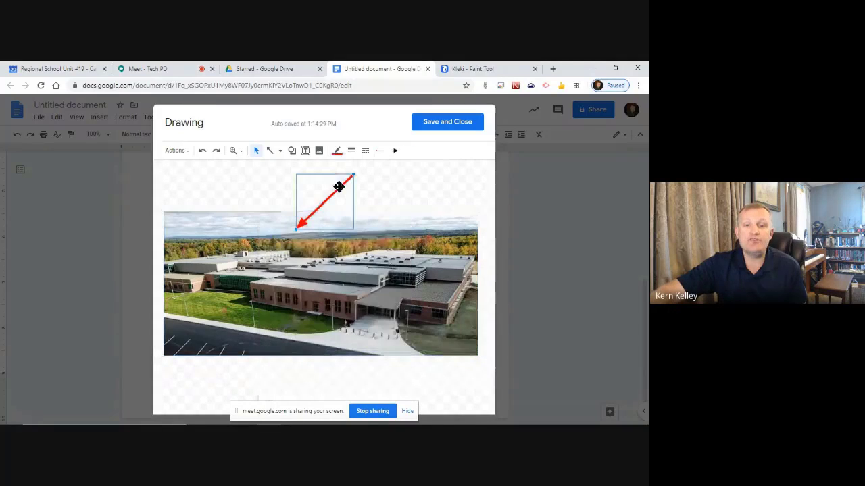
pyautogui.moveTo(421, 268); pyautogui.dragTo(265, 257)
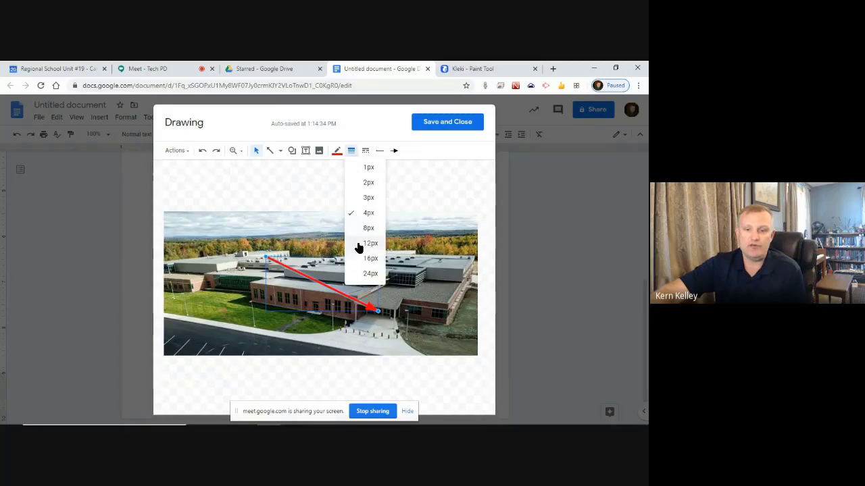
pyautogui.click(365, 243)
pyautogui.press('Escape')
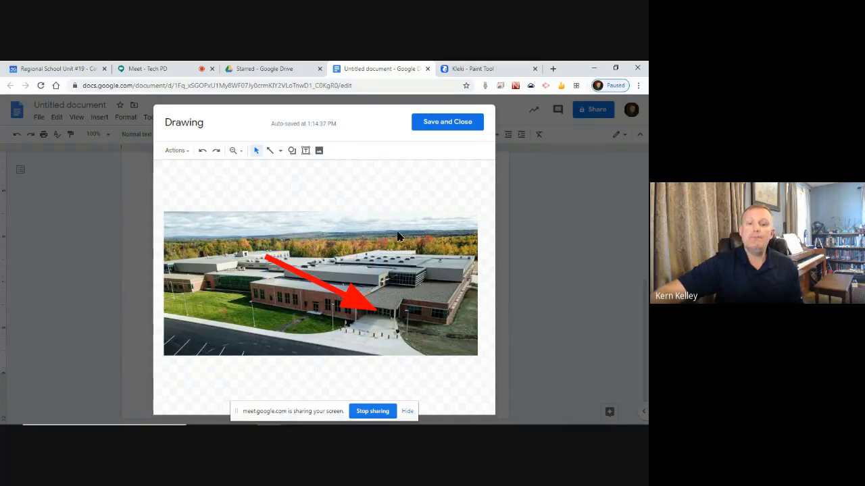
pyautogui.click(348, 298)
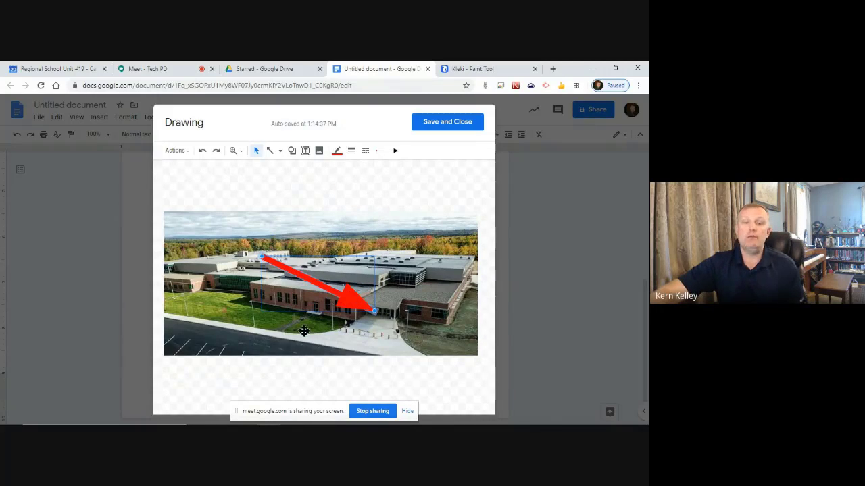
pyautogui.click(213, 243)
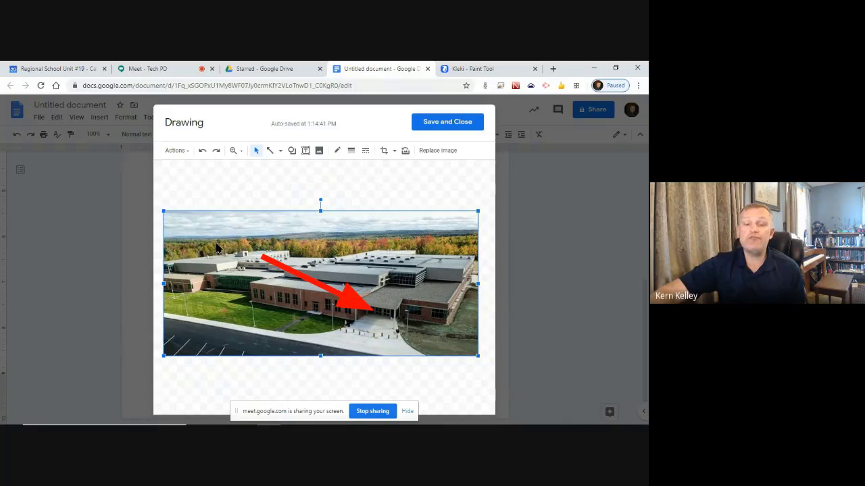
# Mask the school photo with a rounded rectangle and drag its corner radius into a pill shape
pyautogui.doubleClick(218, 242)
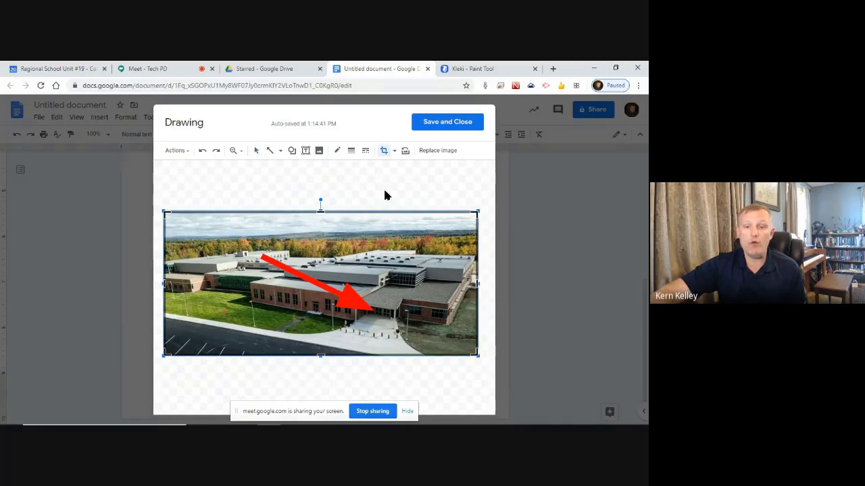
pyautogui.press('Escape')
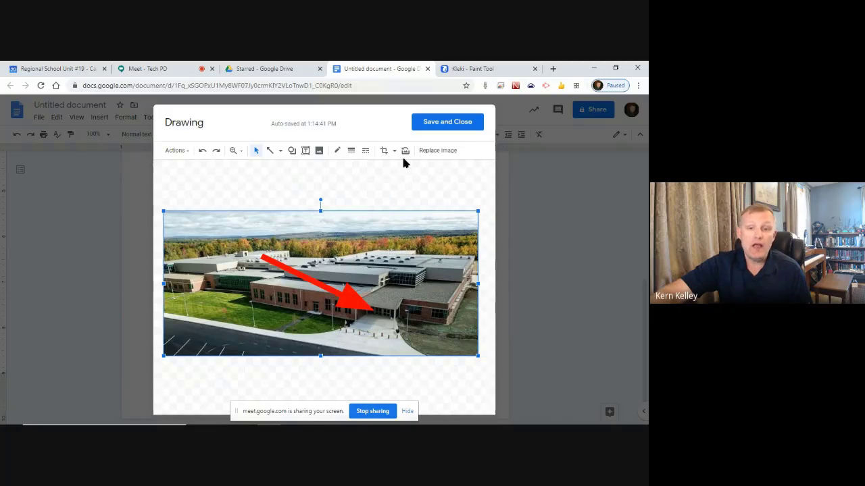
pyautogui.click(387, 192)
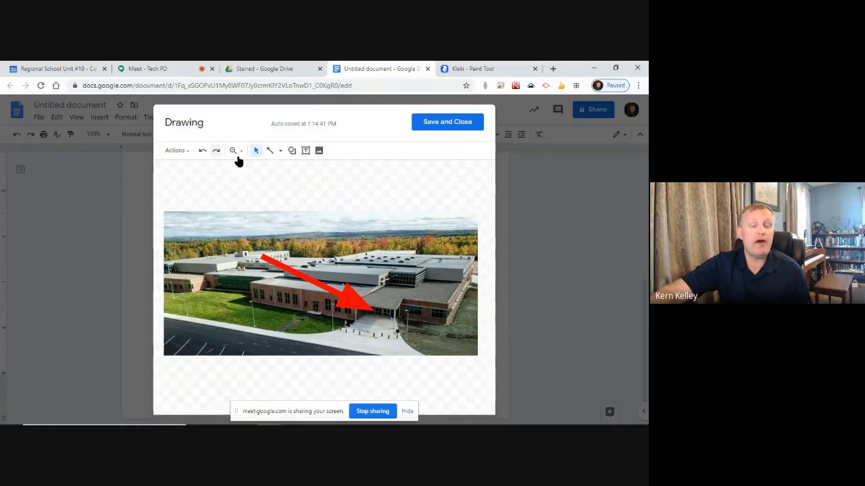
pyautogui.click(377, 241)
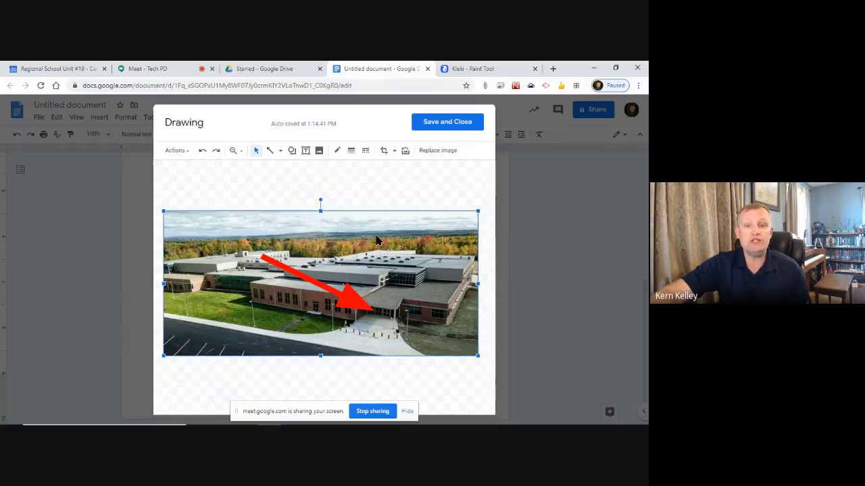
pyautogui.click(376, 199)
pyautogui.click(384, 233)
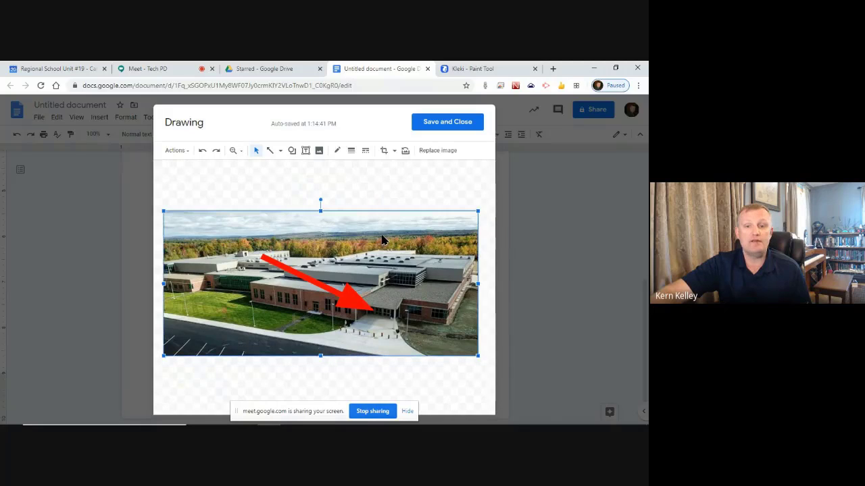
pyautogui.click(394, 152)
pyautogui.moveTo(400, 169)
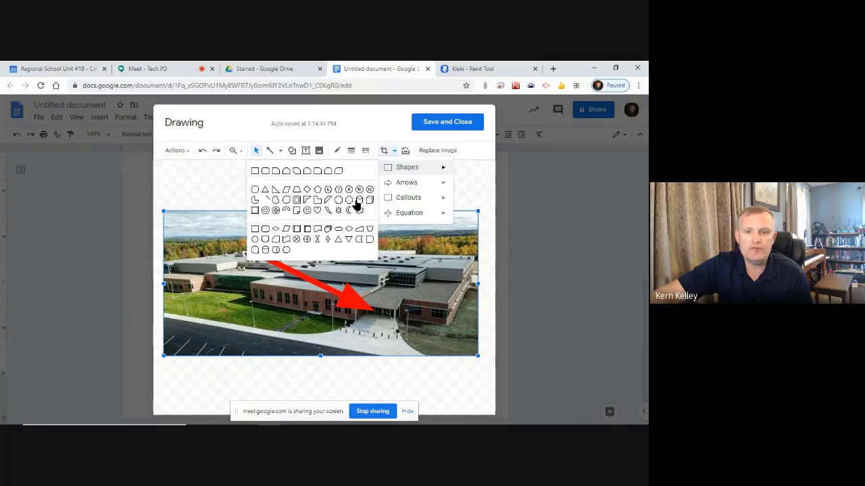
pyautogui.click(265, 170)
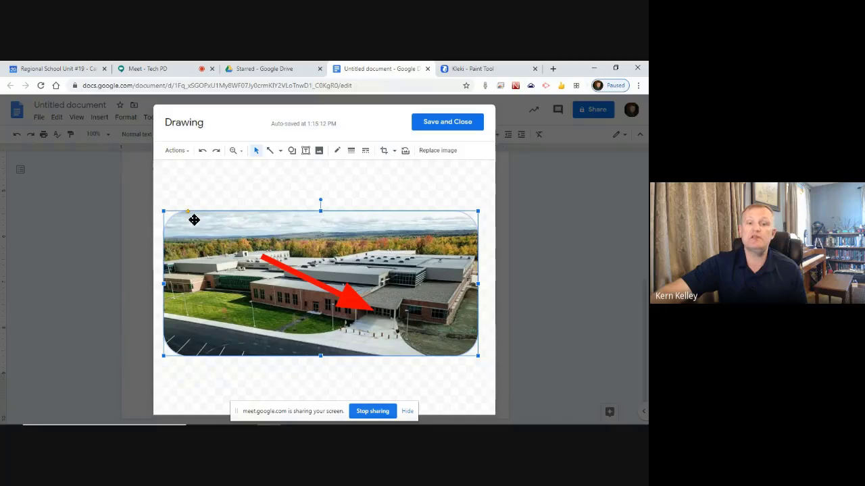
pyautogui.moveTo(187, 210); pyautogui.dragTo(218, 212)
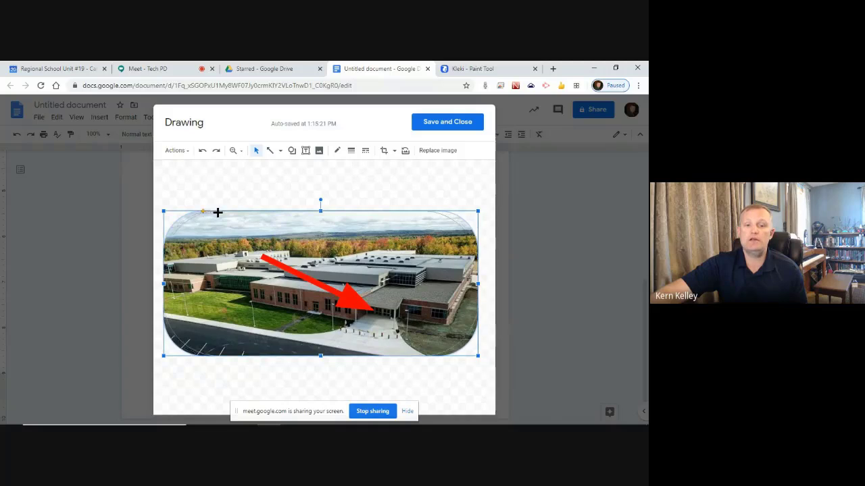
pyautogui.click(282, 187)
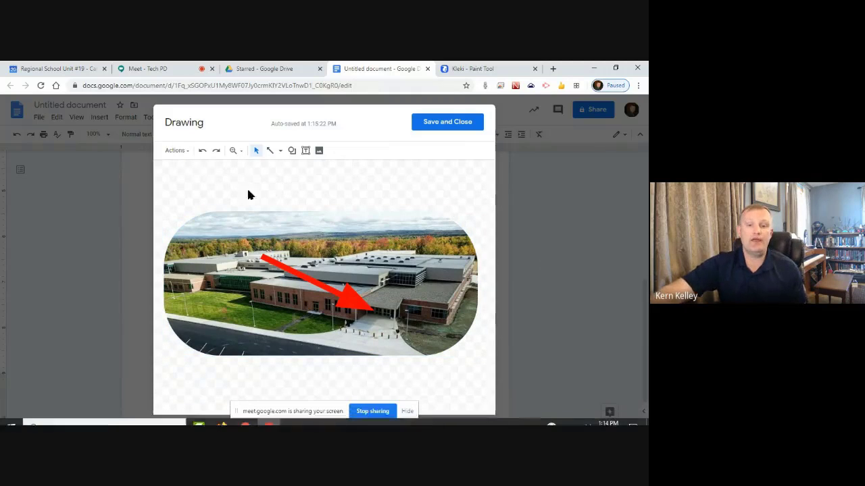
# Outline the school photo in dark red with a thicker border weight, then save the drawing
pyautogui.click(212, 241)
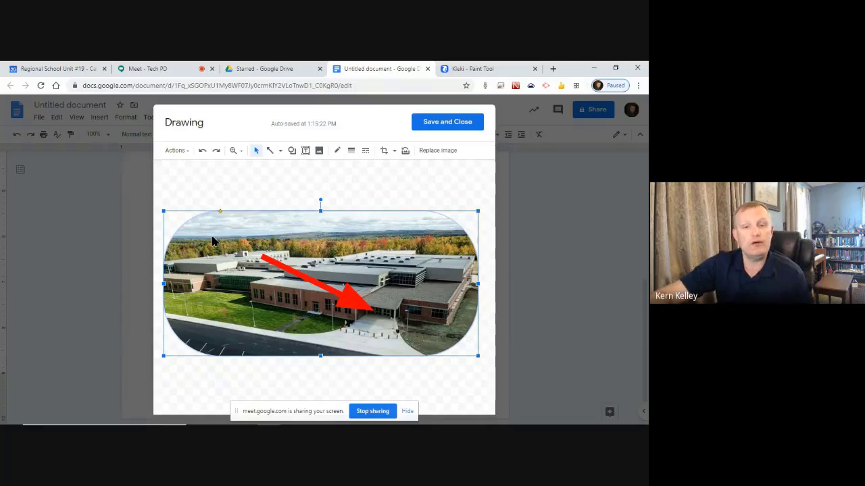
pyautogui.click(337, 150)
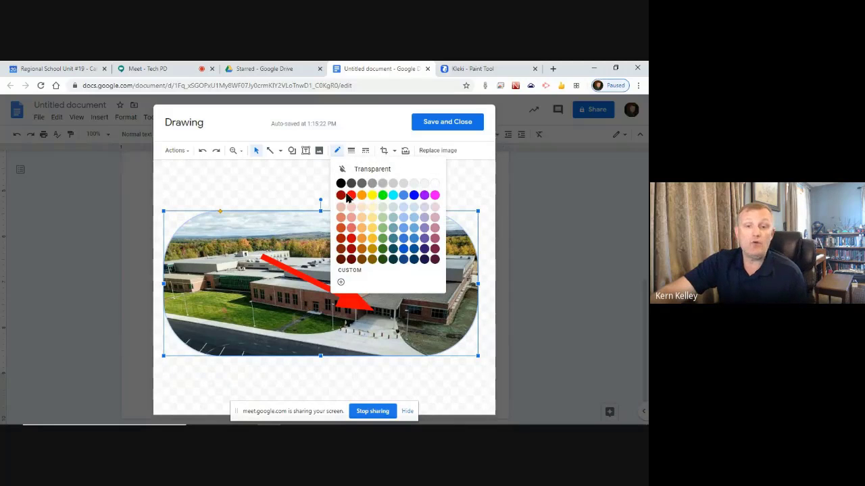
pyautogui.click(351, 238)
pyautogui.click(336, 150)
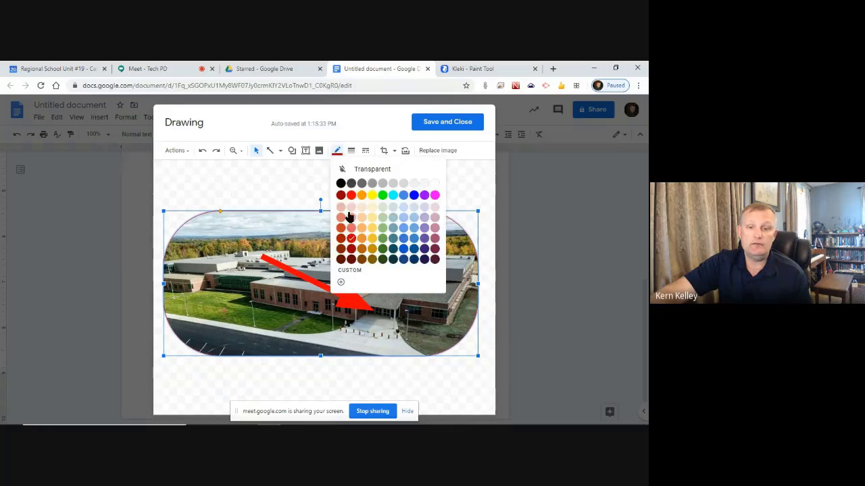
pyautogui.click(351, 249)
pyautogui.click(350, 150)
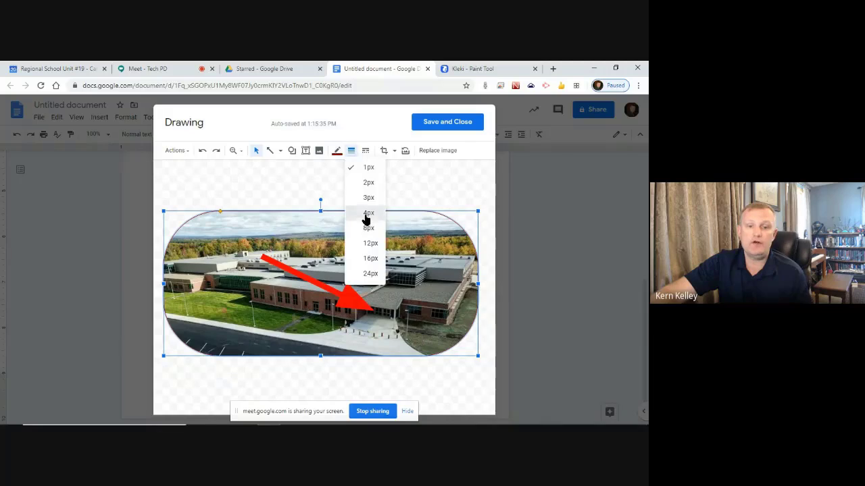
pyautogui.click(367, 215)
pyautogui.click(342, 178)
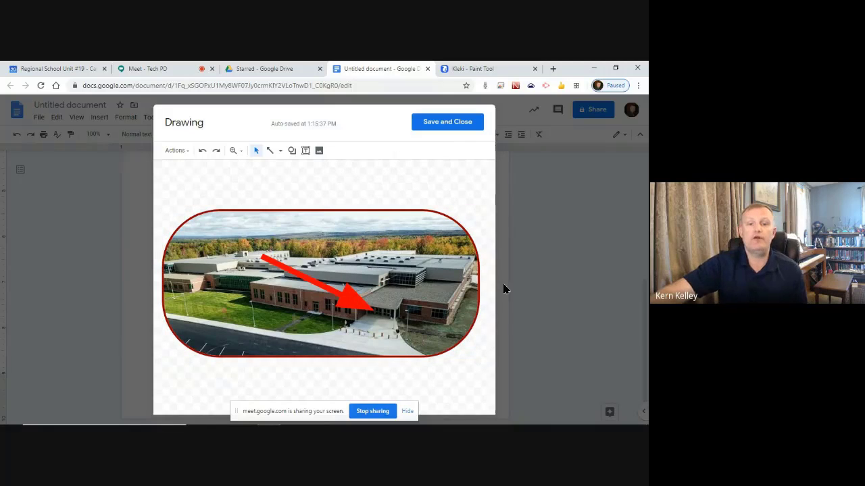
pyautogui.click(451, 123)
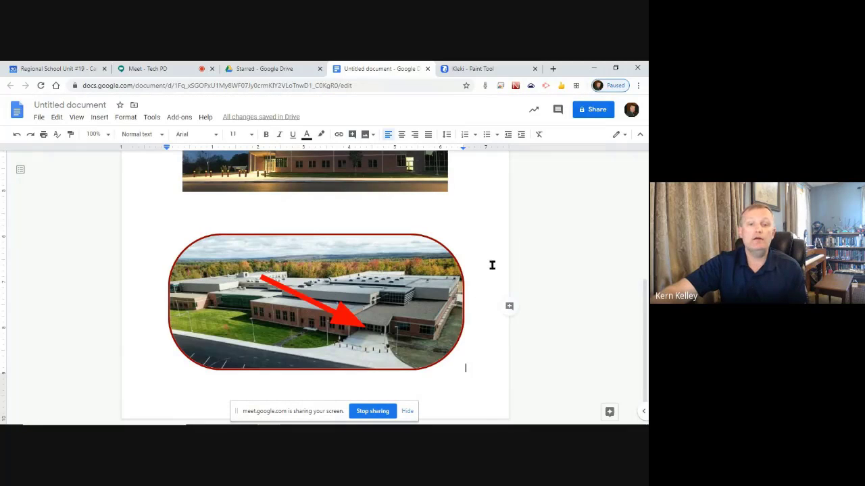
# Select the bordered pill-shaped school photo drawing on the document page
pyautogui.click(94, 119)
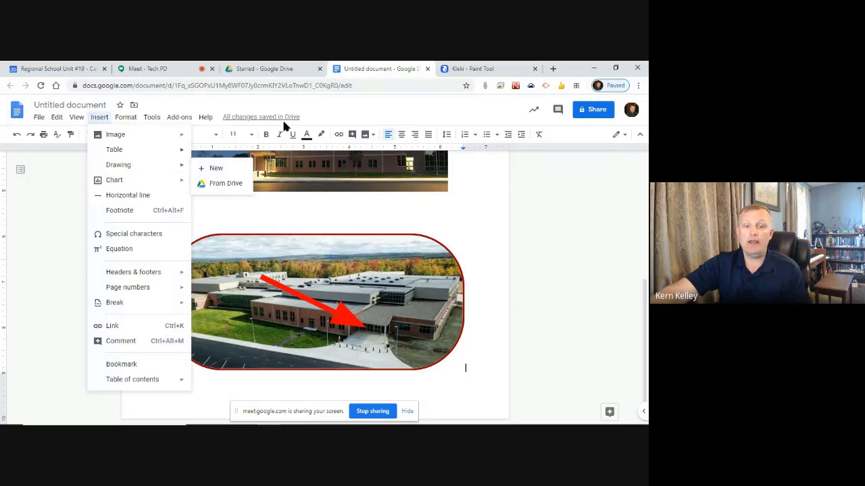
pyautogui.click(430, 328)
pyautogui.click(547, 271)
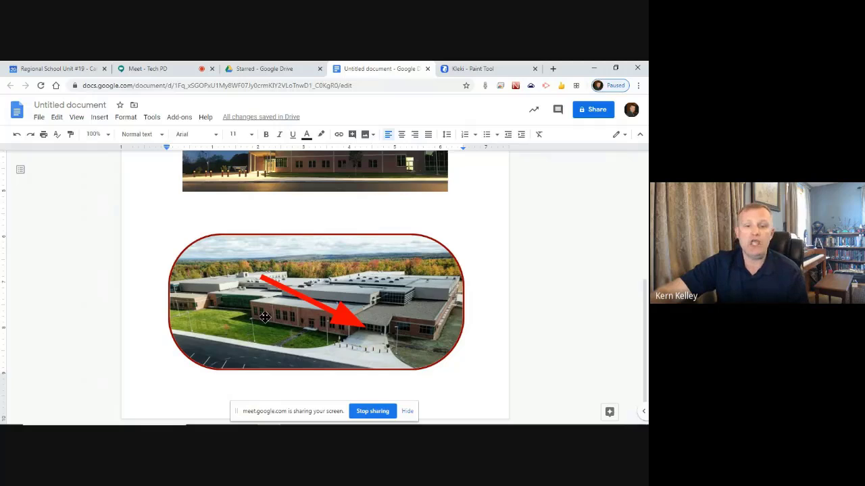
pyautogui.click(249, 304)
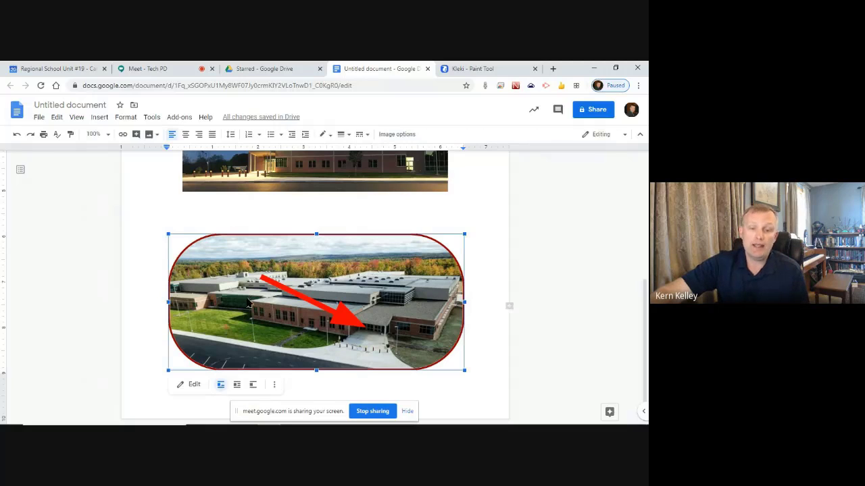
# Edit the photo drawing, move the red arrow lower and left, and save it
pyautogui.click(191, 387)
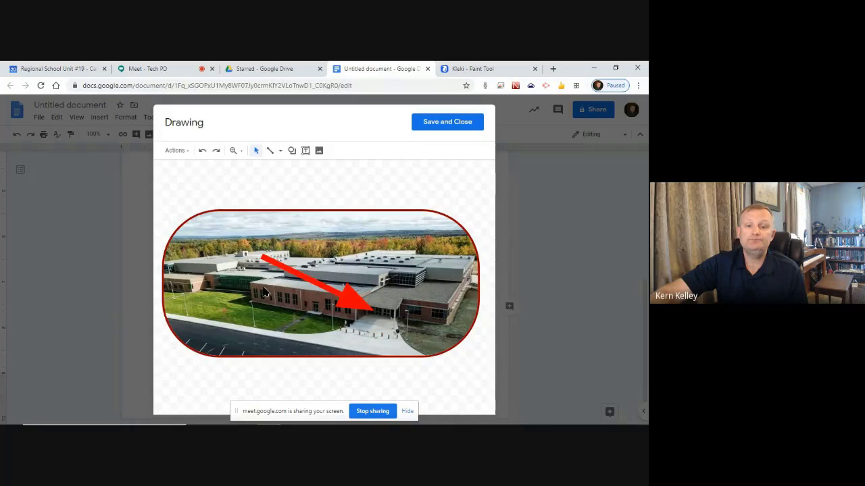
pyautogui.click(292, 235)
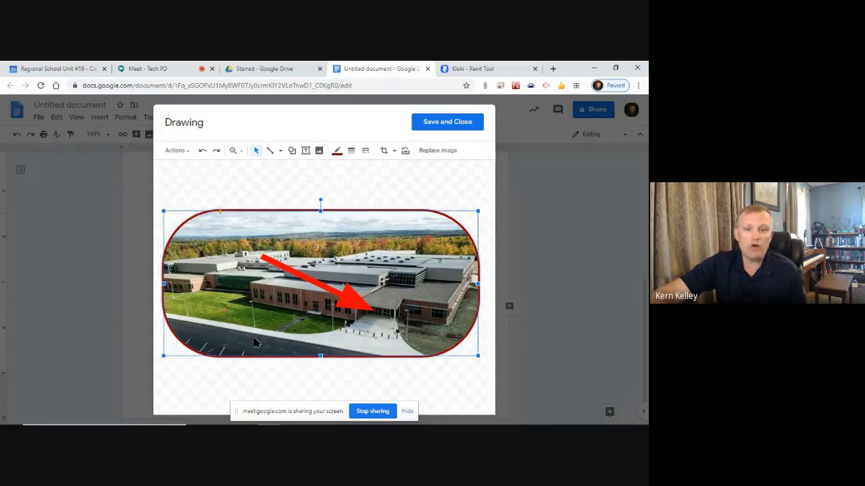
pyautogui.click(346, 294)
pyautogui.moveTo(279, 264)
pyautogui.mouseDown()
pyautogui.moveTo(251, 294)
pyautogui.moveTo(247, 283)
pyautogui.moveTo(216, 298)
pyautogui.mouseUp()
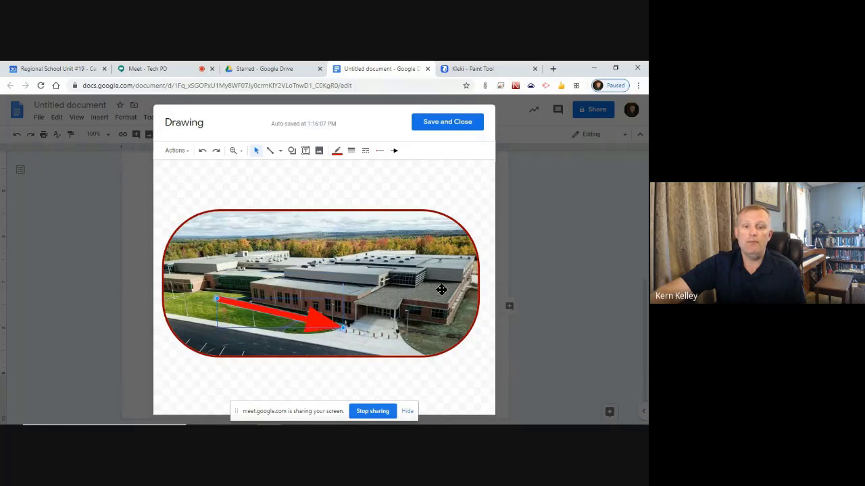
pyautogui.click(441, 123)
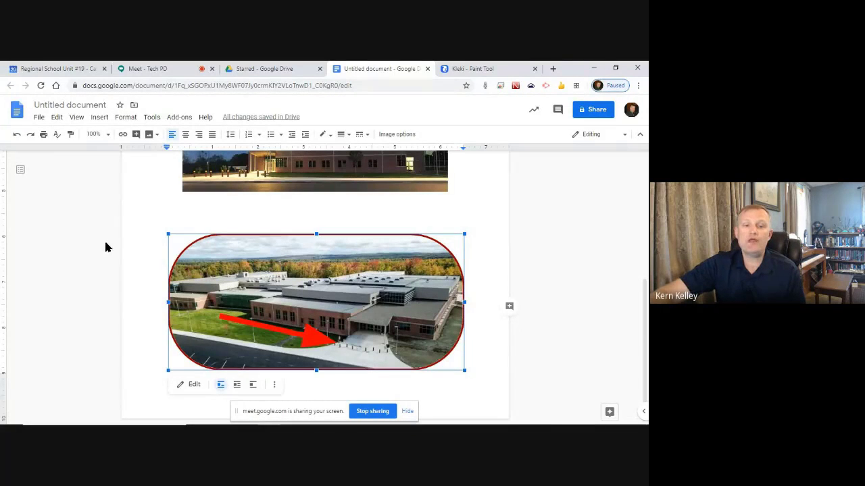
# Check the updated photo in the document, then switch to the Starred Google Drive tab
pyautogui.click(128, 229)
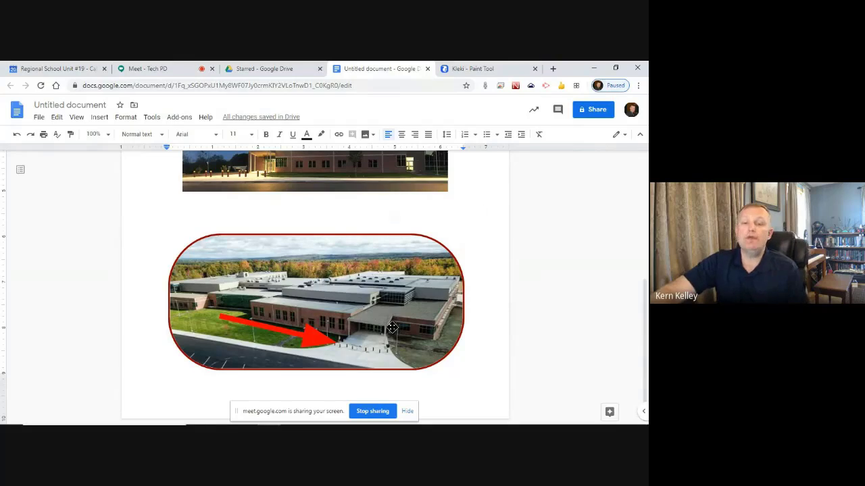
pyautogui.scroll(4, 332, 301)
pyautogui.scroll(-5, 307, 267)
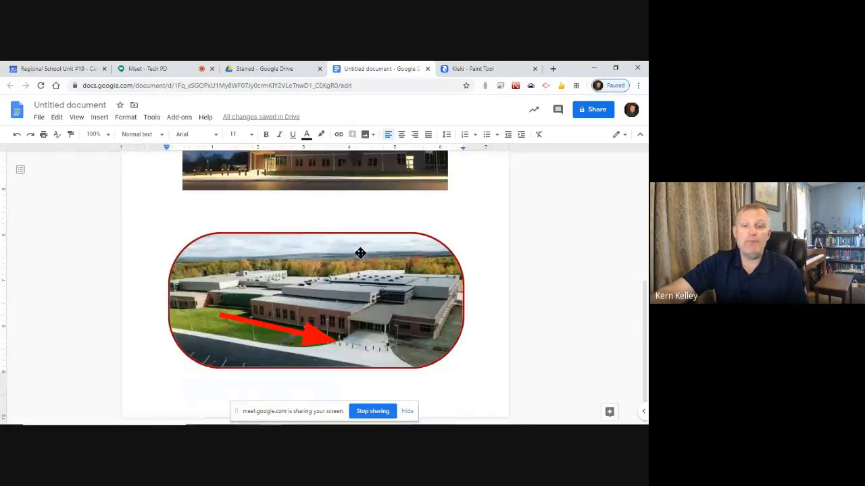
pyautogui.click(398, 238)
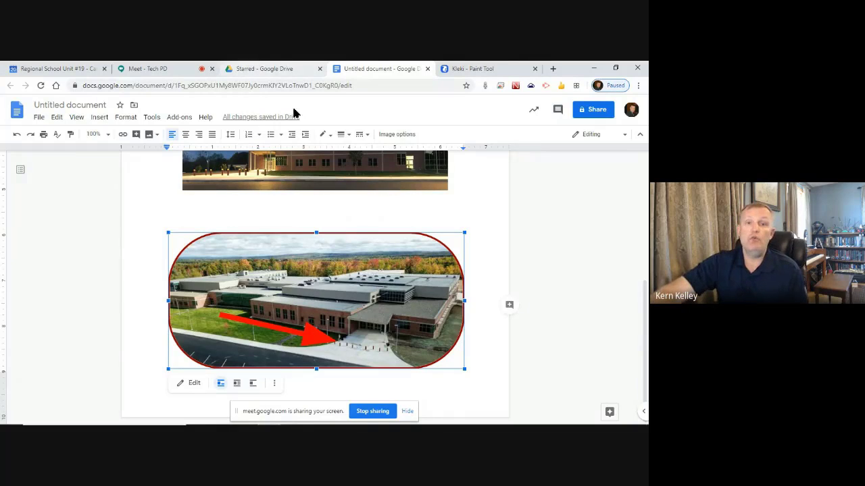
pyautogui.click(264, 65)
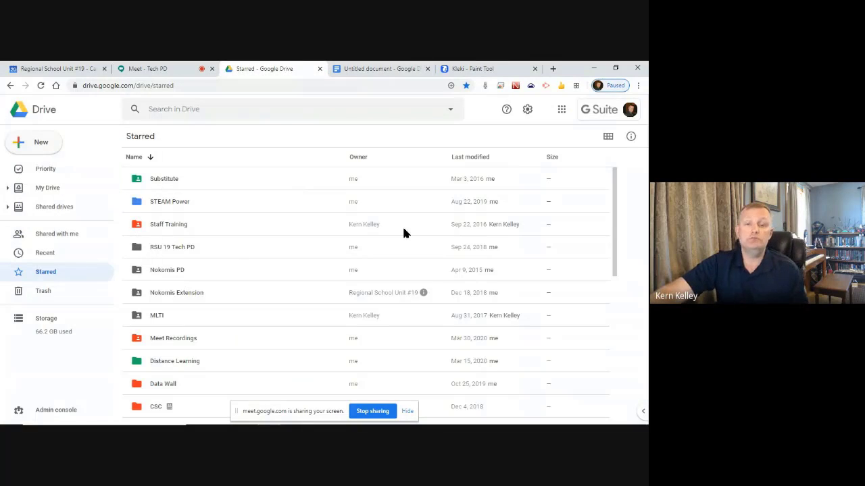
# Create a new Google Drawing from Drive's New > More menu
pyautogui.click(29, 145)
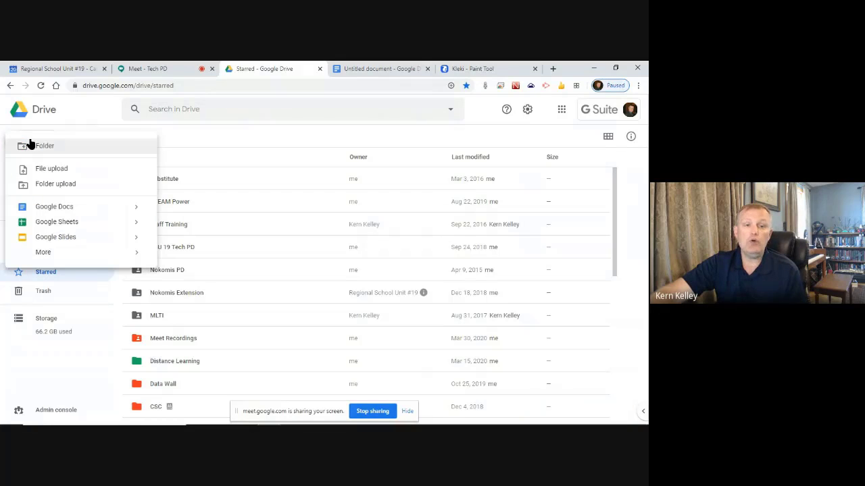
pyautogui.moveTo(63, 256)
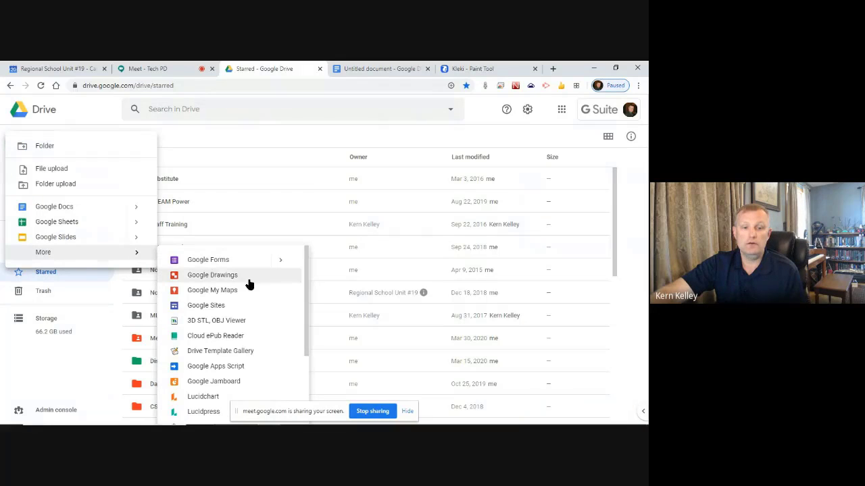
pyautogui.click(217, 277)
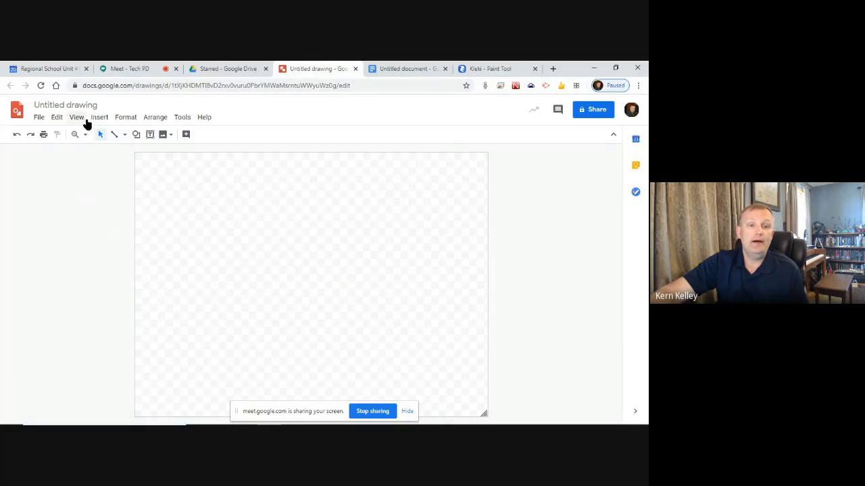
# Insert one snow-covered aerial school photo from Google Photos into the drawing
pyautogui.click(163, 135)
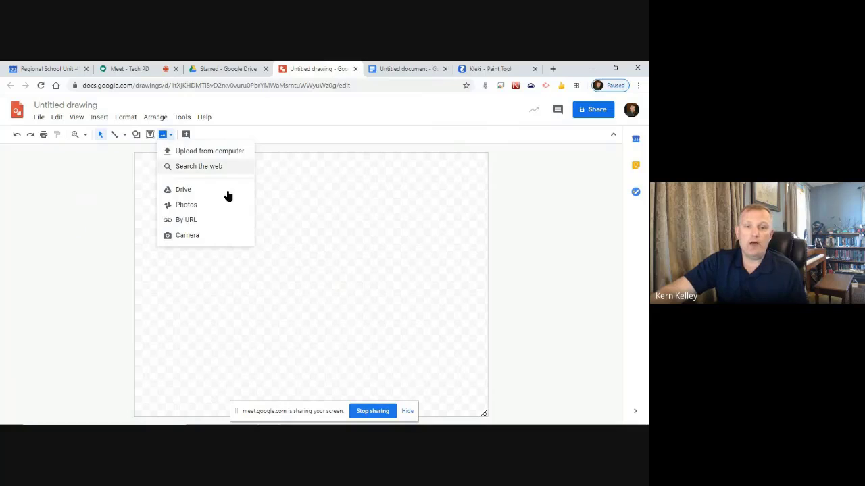
pyautogui.click(203, 205)
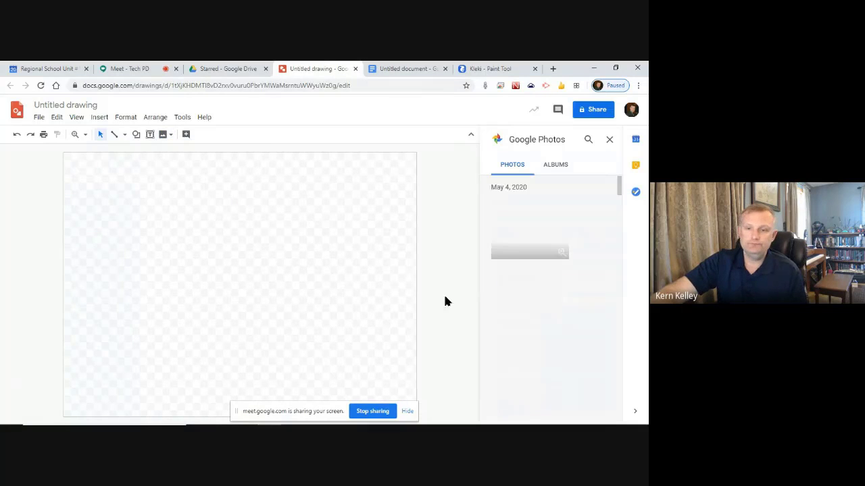
pyautogui.scroll(-3, 574, 308)
pyautogui.scroll(-5, 588, 310)
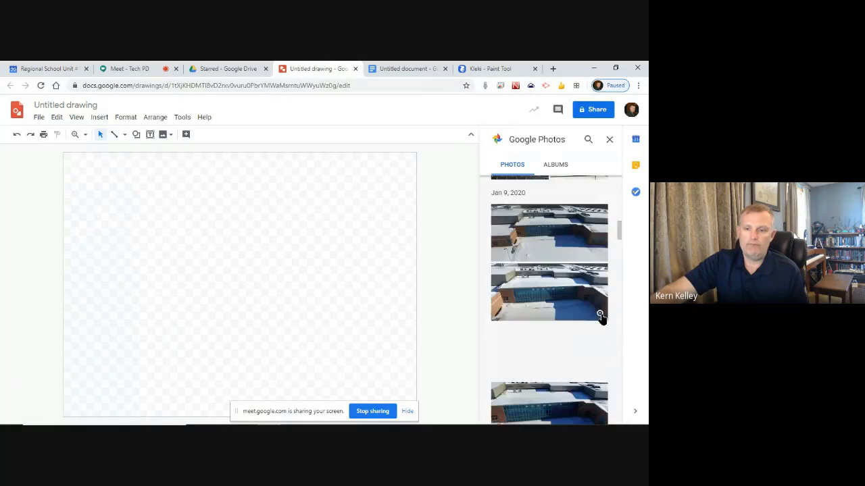
pyautogui.scroll(-2, 552, 324)
pyautogui.scroll(-5, 587, 376)
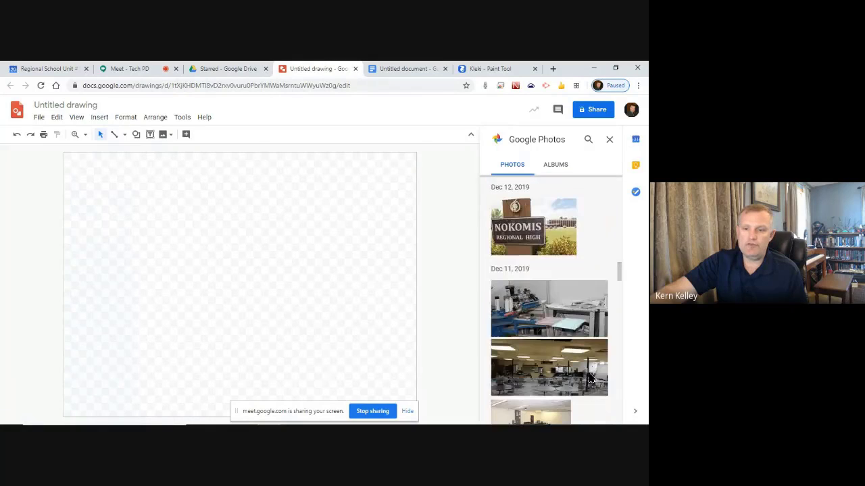
pyautogui.scroll(5, 588, 377)
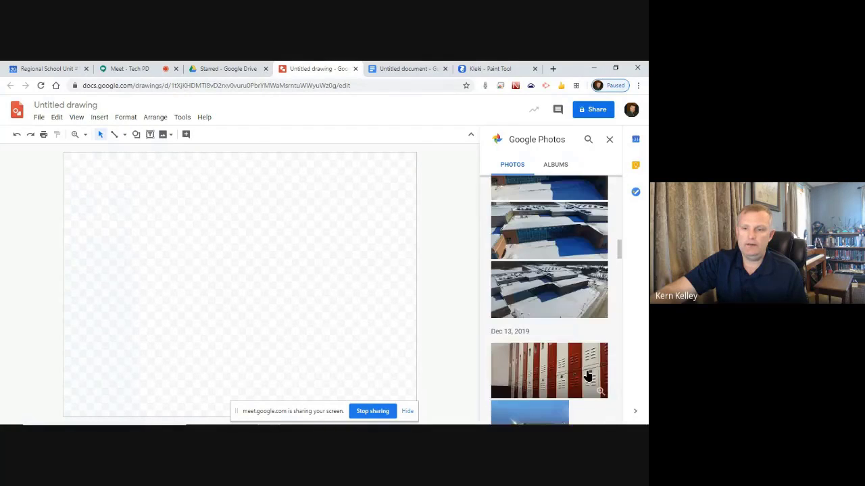
pyautogui.click(549, 287)
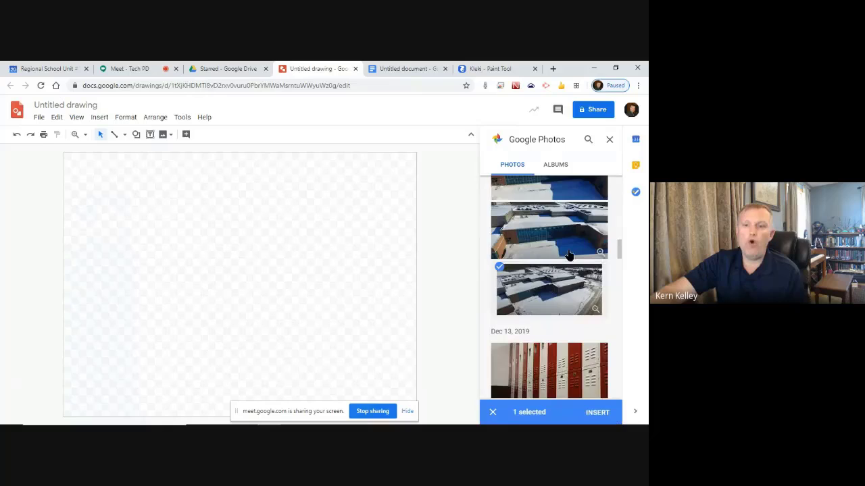
pyautogui.click(546, 217)
pyautogui.click(553, 308)
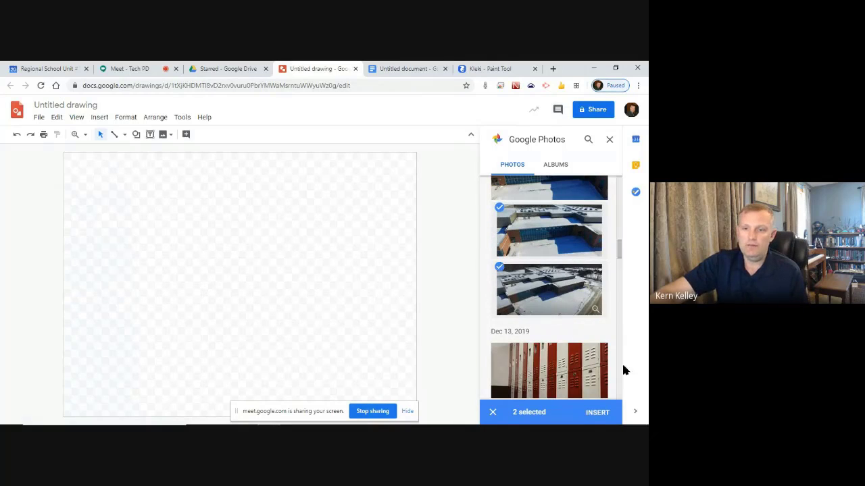
pyautogui.click(598, 412)
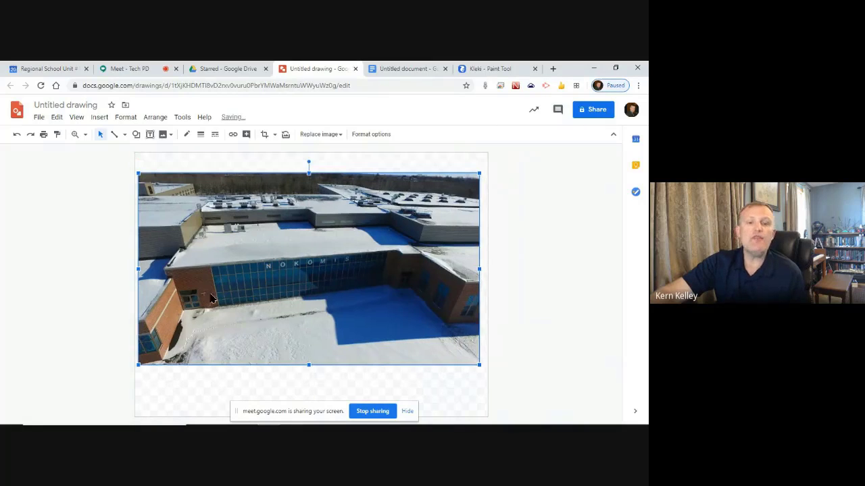
# Shrink the snowy photo, reposition it, and mask it with a rounded rectangle
pyautogui.moveTo(140, 174); pyautogui.dragTo(185, 200)
pyautogui.moveTo(388, 225); pyautogui.dragTo(370, 204)
pyautogui.click(275, 134)
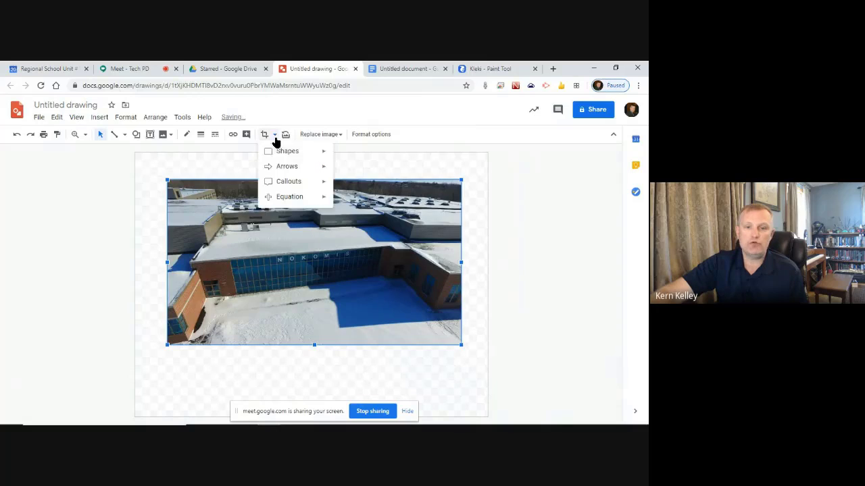
pyautogui.moveTo(297, 155)
pyautogui.click(355, 157)
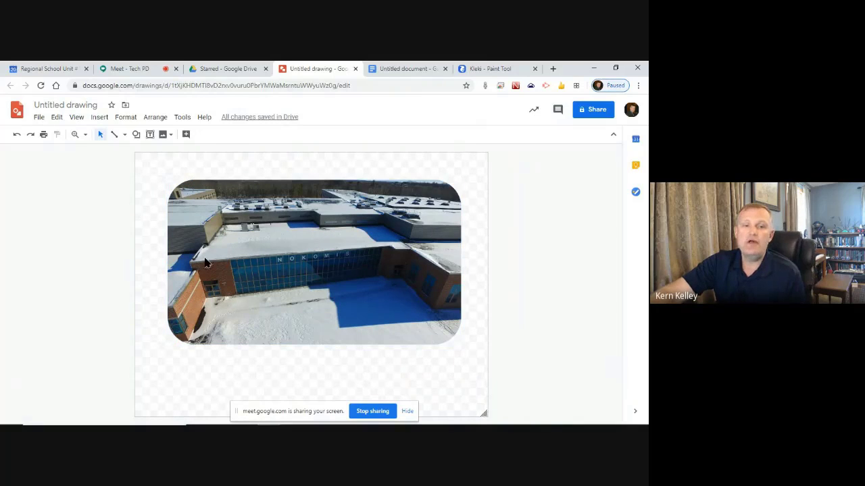
# Nudge the photo slightly down and left, then compare it with the example image in the document
pyautogui.moveTo(330, 243); pyautogui.dragTo(322, 257)
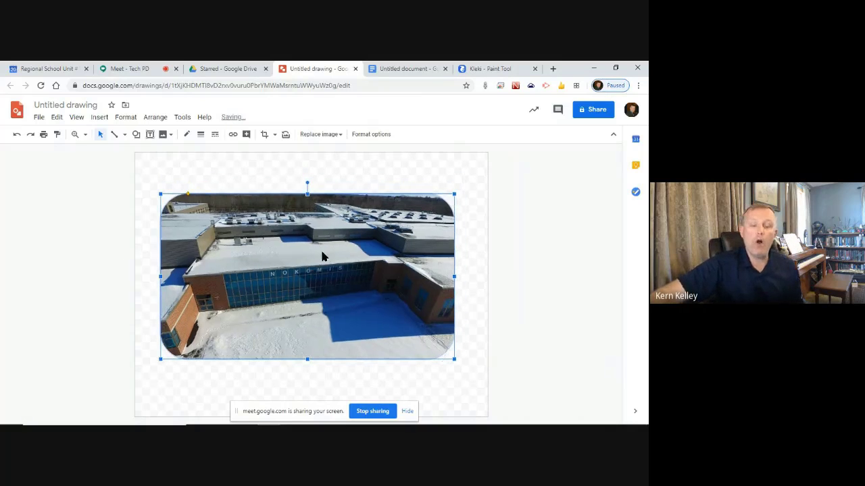
pyautogui.click(320, 178)
pyautogui.click(298, 246)
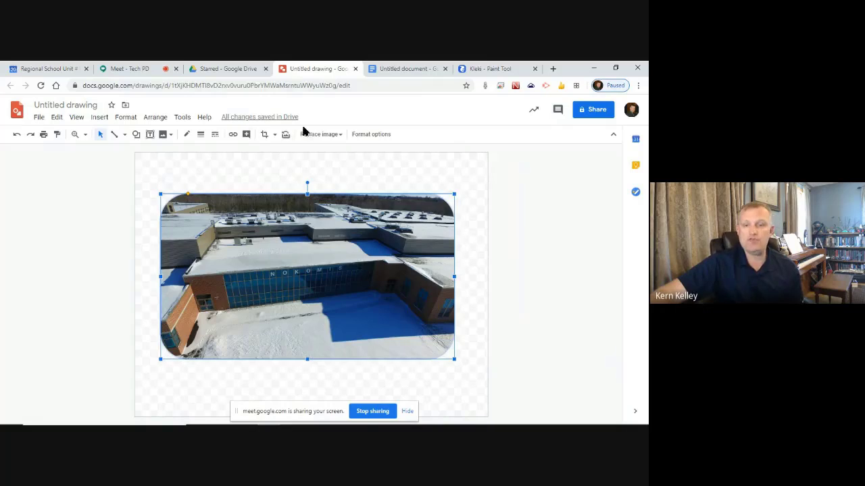
pyautogui.click(307, 169)
pyautogui.click(292, 221)
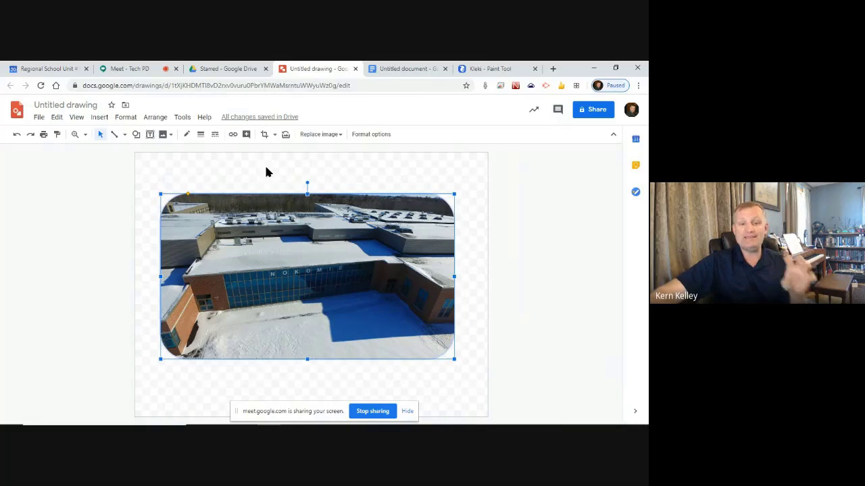
pyautogui.click(409, 69)
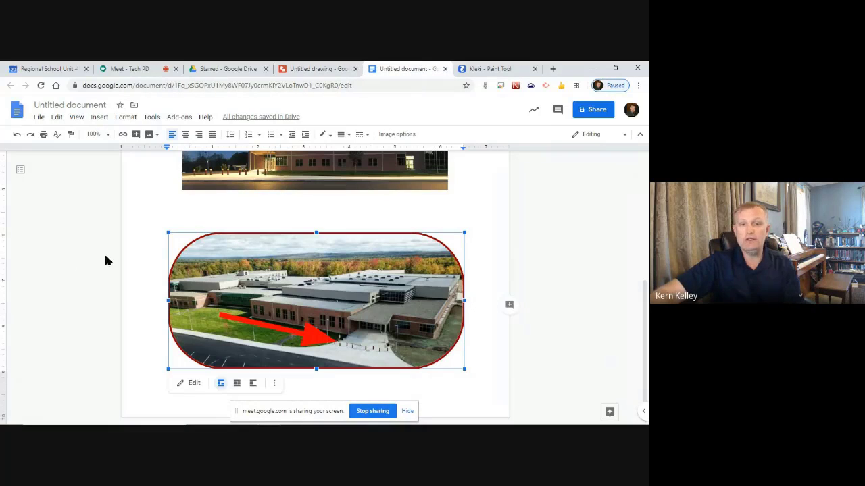
pyautogui.click(224, 208)
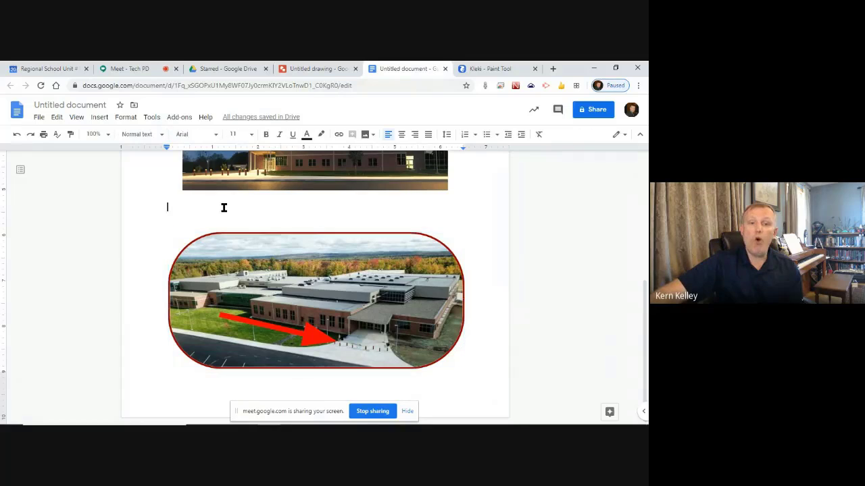
pyautogui.click(319, 69)
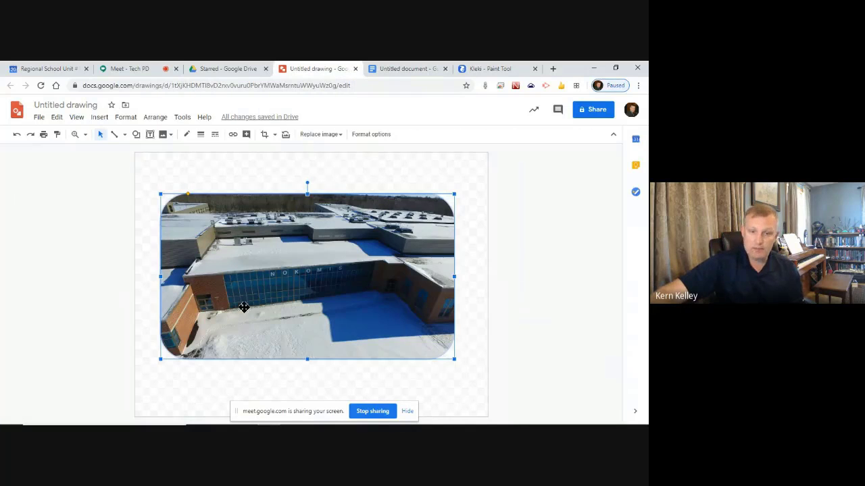
# Nudge the photo up and draw a 12px arrow toward the photo's lower right corner
pyautogui.moveTo(241, 299); pyautogui.dragTo(238, 289)
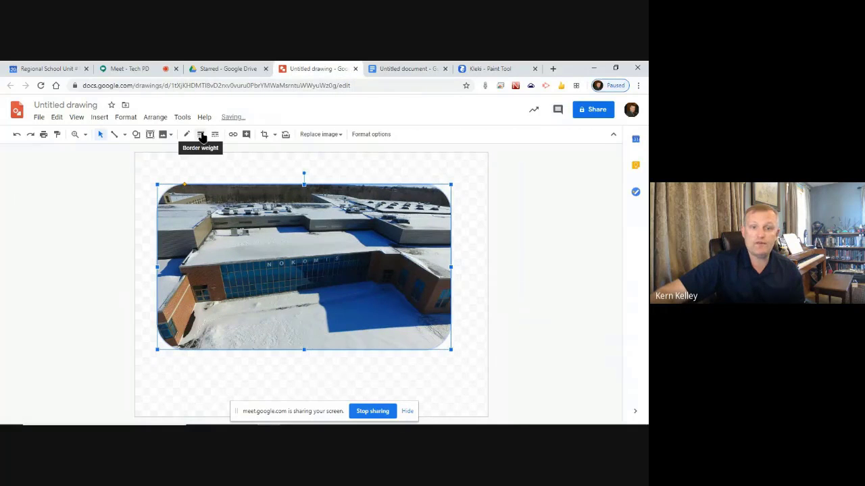
pyautogui.click(124, 135)
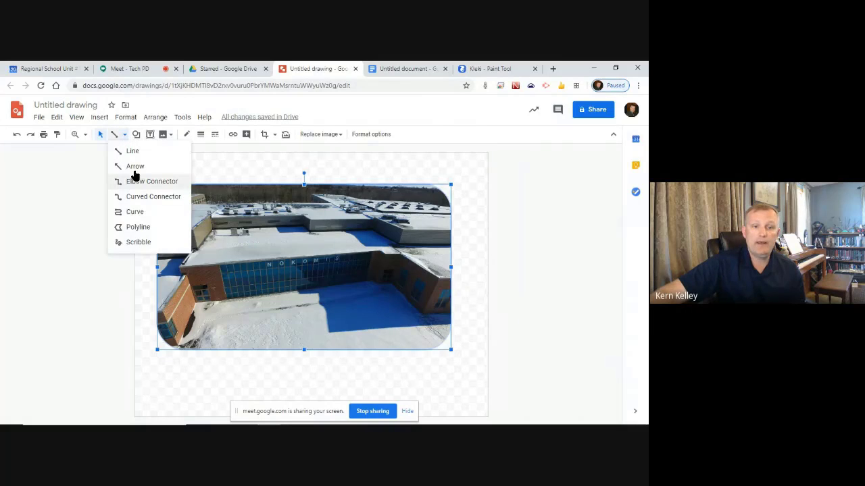
pyautogui.click(135, 165)
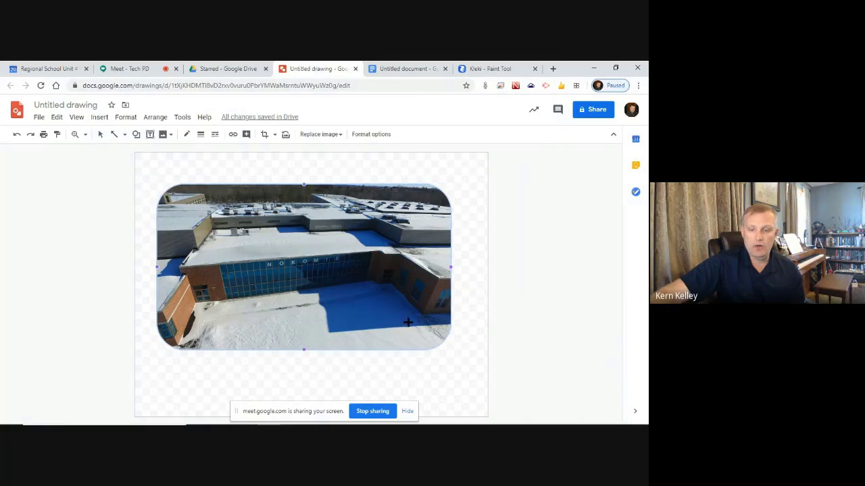
pyautogui.moveTo(407, 322); pyautogui.dragTo(431, 319)
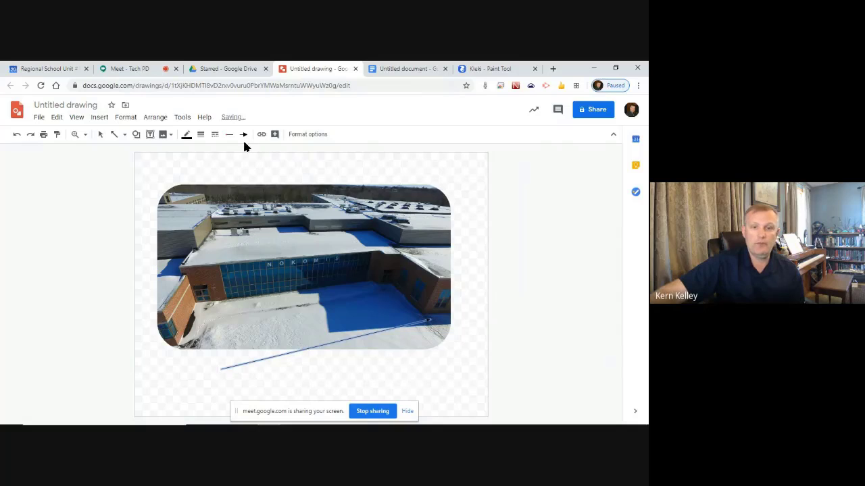
pyautogui.click(205, 134)
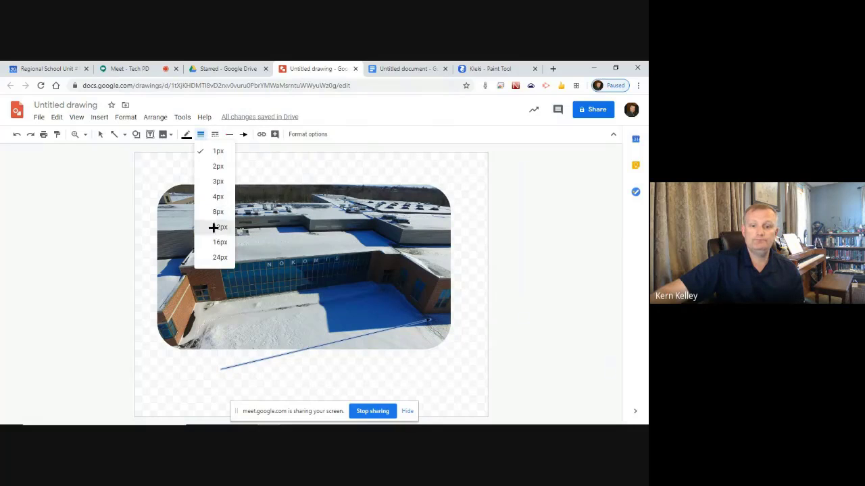
pyautogui.click(214, 225)
# Draw a second arrow, make it red, and stretch it from below the photo onto the building
pyautogui.moveTo(185, 142); pyautogui.dragTo(228, 186)
pyautogui.click(187, 137)
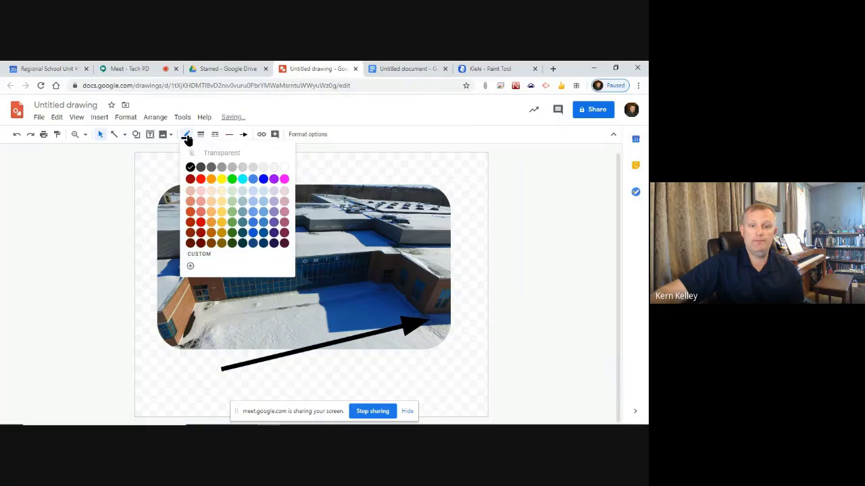
pyautogui.click(201, 223)
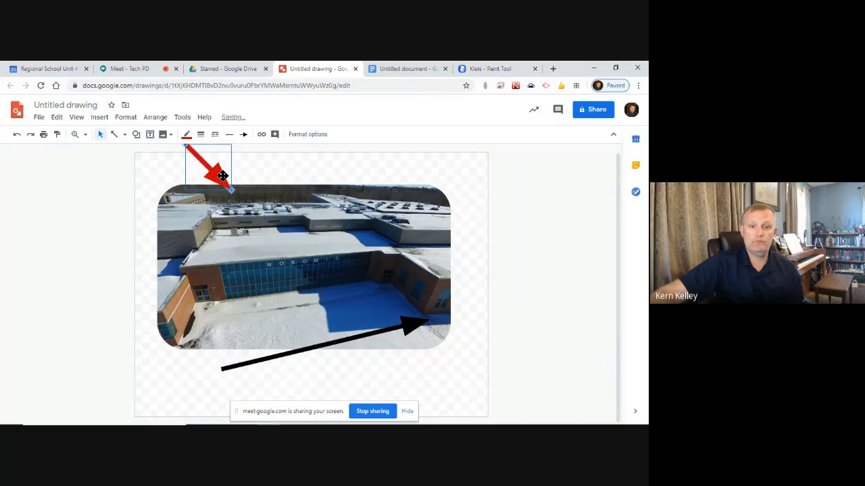
pyautogui.moveTo(222, 173); pyautogui.dragTo(452, 316)
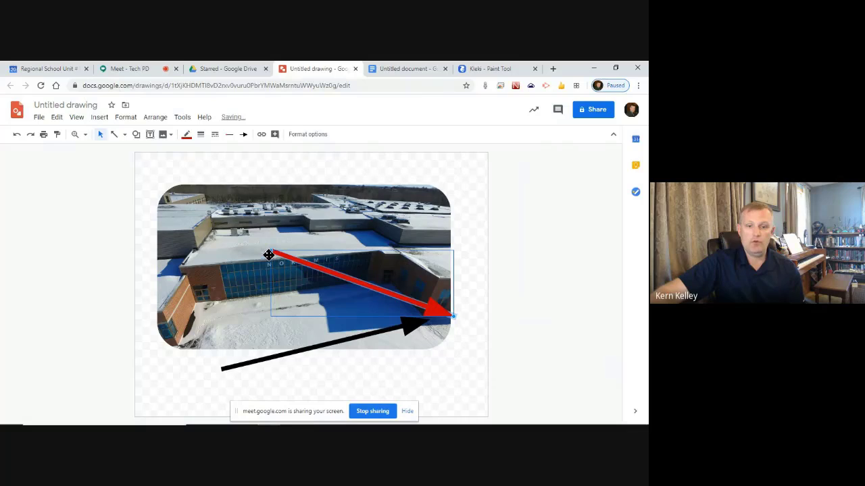
pyautogui.moveTo(270, 252); pyautogui.dragTo(216, 381)
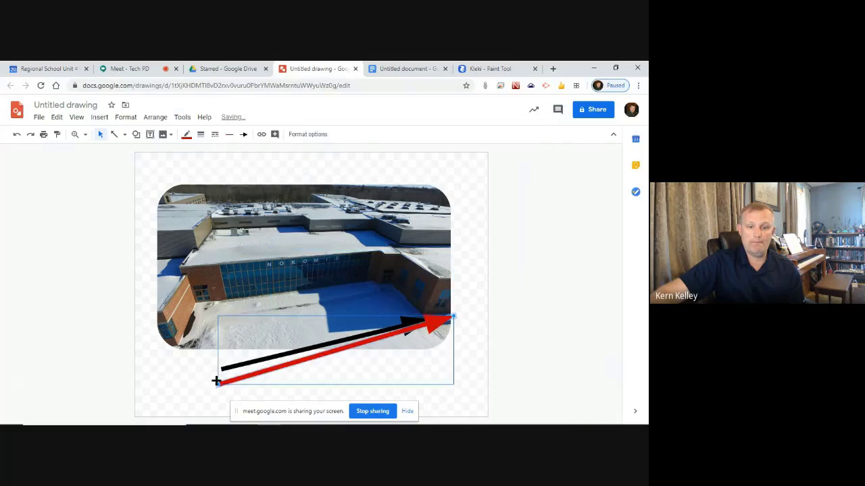
# Delete the black arrow and shift the red arrow slightly down and left
pyautogui.click(190, 378)
pyautogui.click(226, 370)
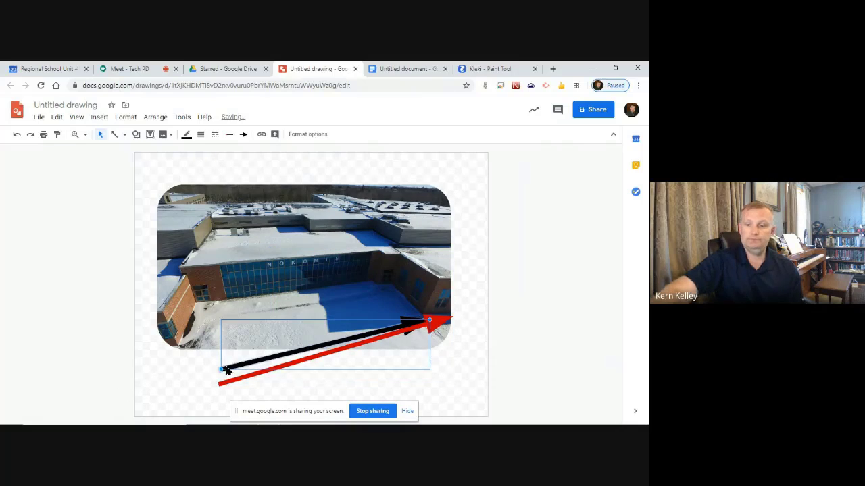
pyautogui.press('Delete')
pyautogui.moveTo(440, 321); pyautogui.dragTo(239, 294)
pyautogui.click(273, 218)
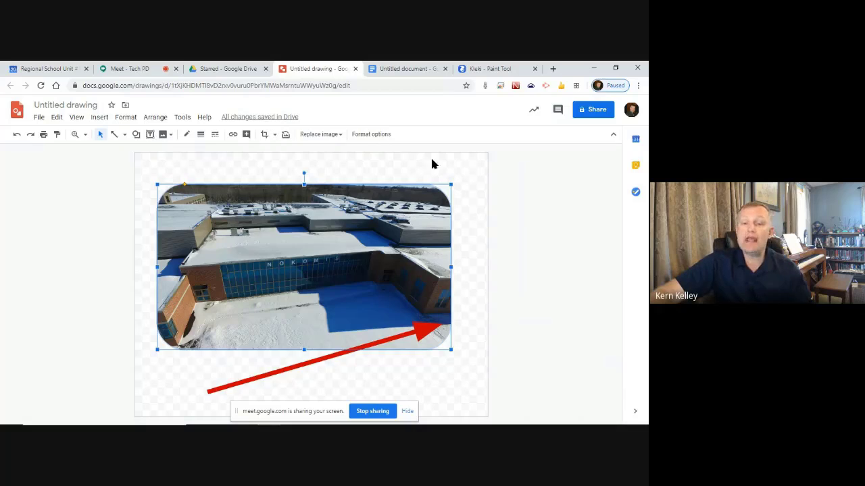
pyautogui.click(111, 195)
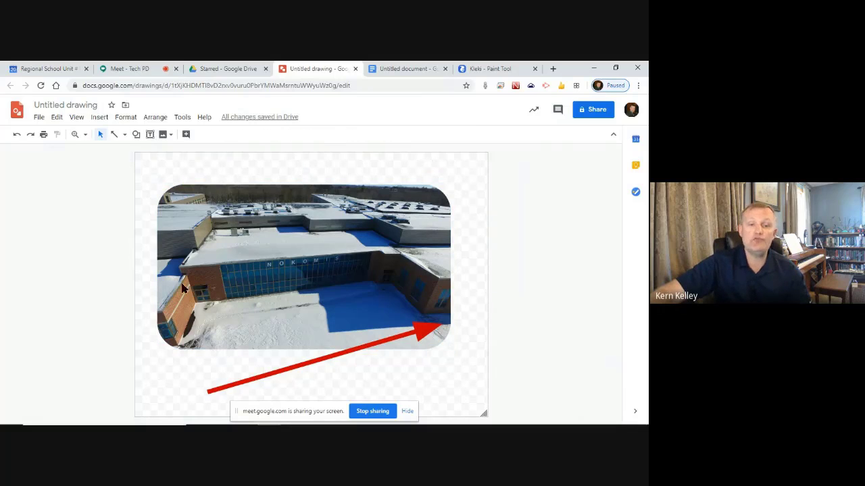
# Select the photo and red arrow together and move them slightly up
pyautogui.click(326, 258)
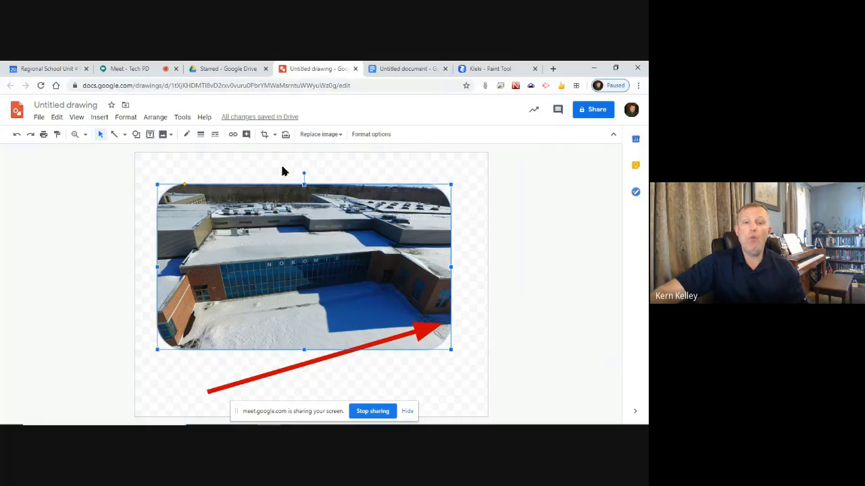
pyautogui.click(126, 236)
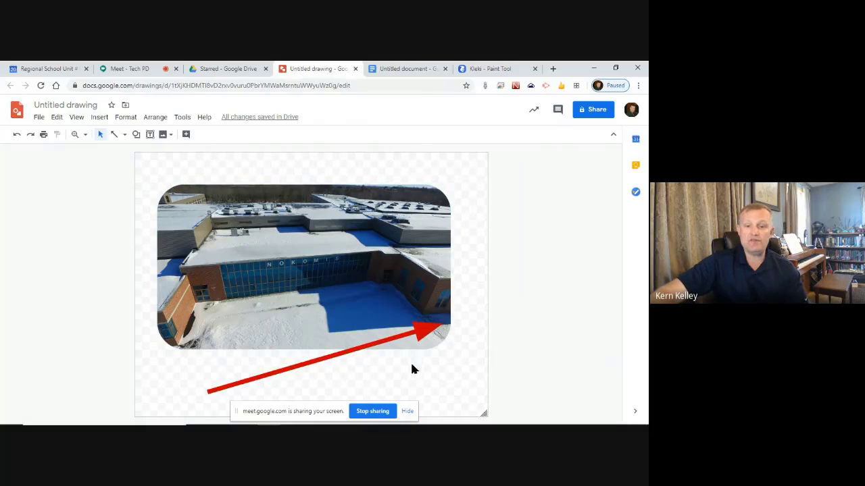
pyautogui.moveTo(414, 367); pyautogui.dragTo(364, 300)
pyautogui.moveTo(352, 283); pyautogui.dragTo(356, 259)
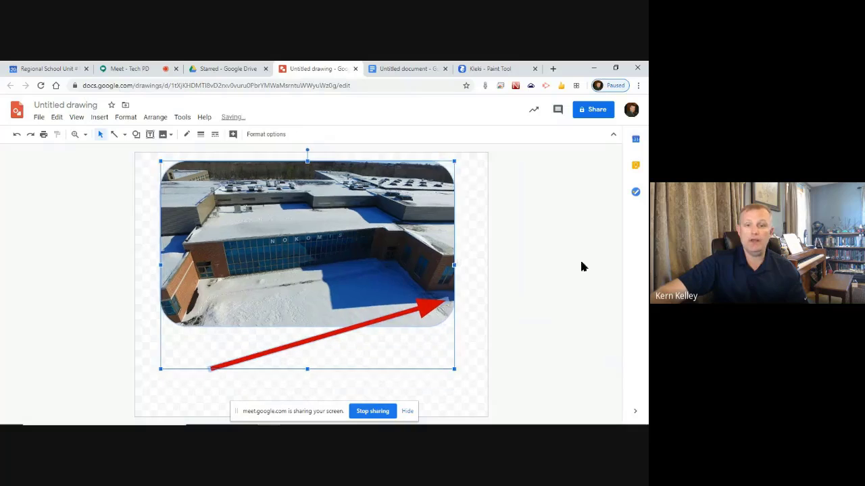
pyautogui.click(582, 267)
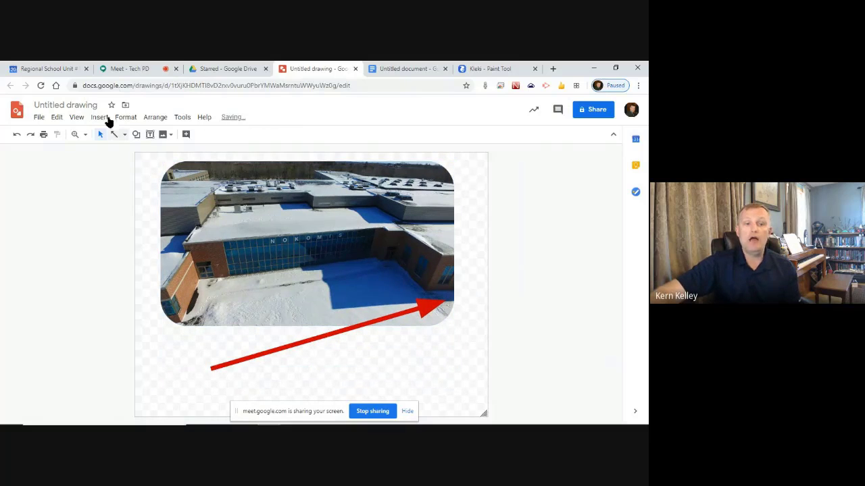
# Rename the drawing to 'Drawing 1'
pyautogui.click(92, 105)
pyautogui.write('Drw')
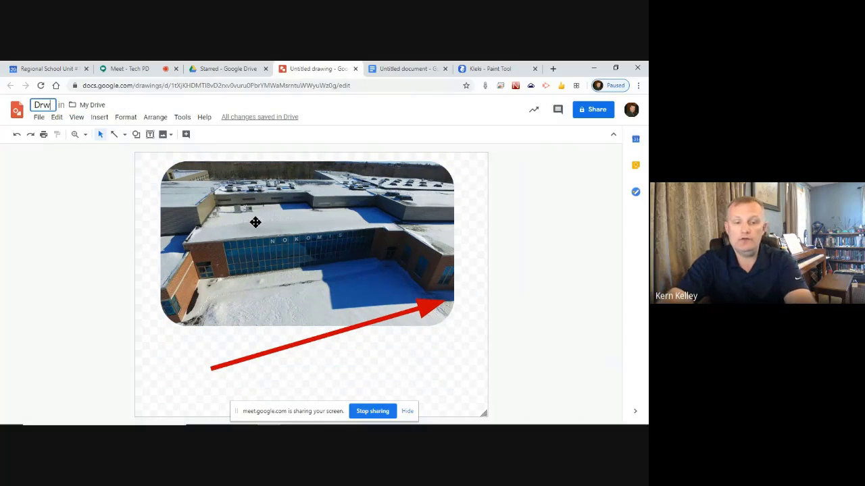
pyautogui.press('BackSpace')
pyautogui.write('awing 1')
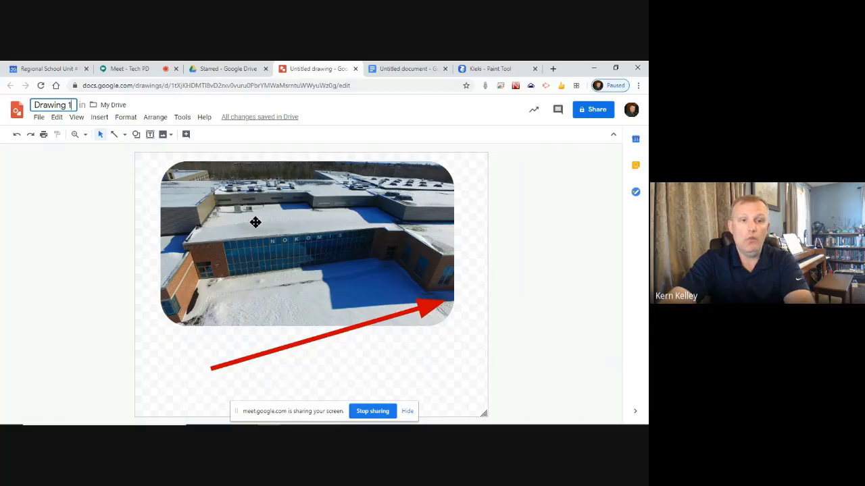
pyautogui.click(52, 236)
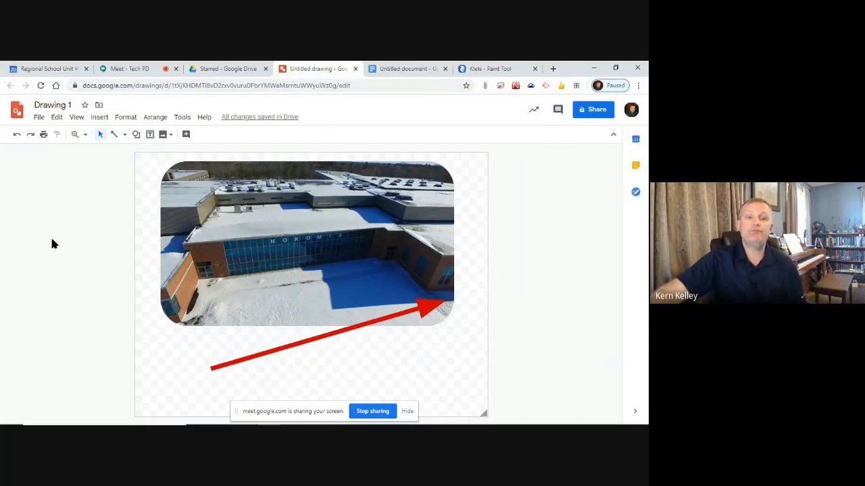
# In the Untitled document, delete the old oval school image
pyautogui.click(432, 68)
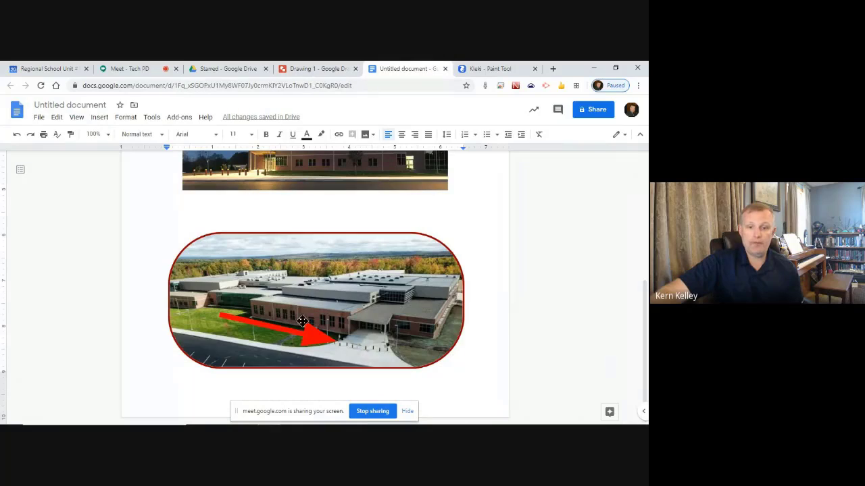
pyautogui.click(387, 324)
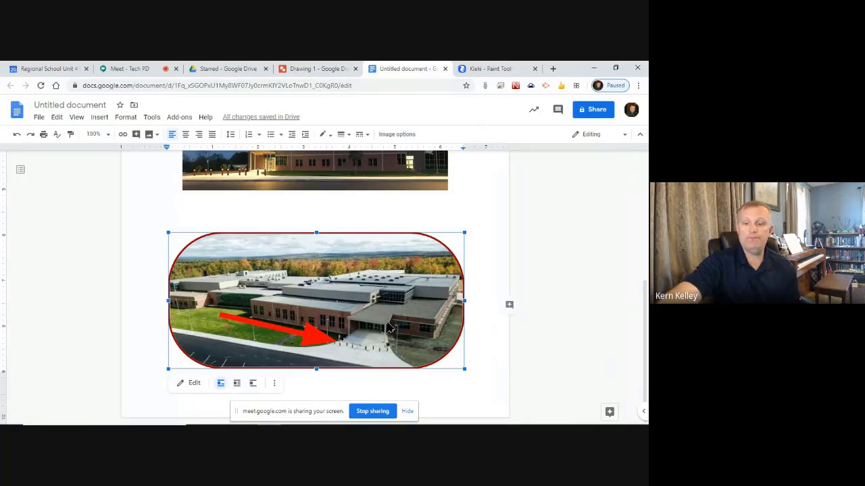
pyautogui.press('Delete')
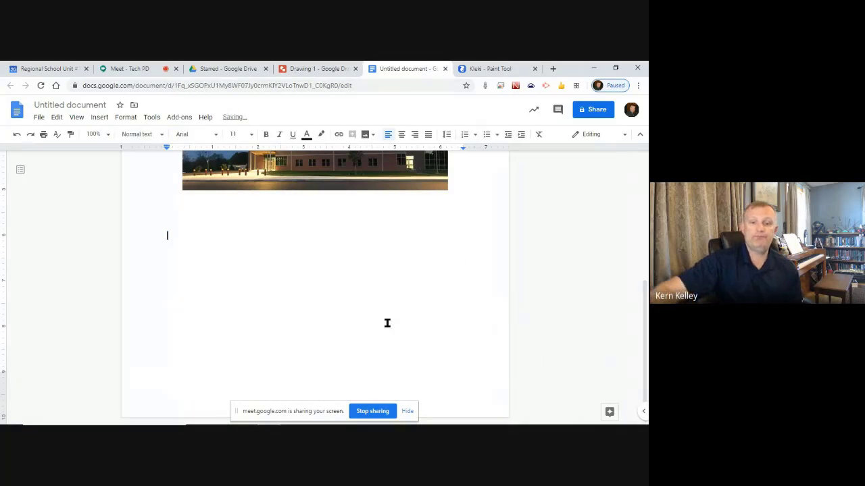
# Insert Drawing 1 from Drive into the document, linked to its source
pyautogui.click(97, 118)
pyautogui.moveTo(124, 164)
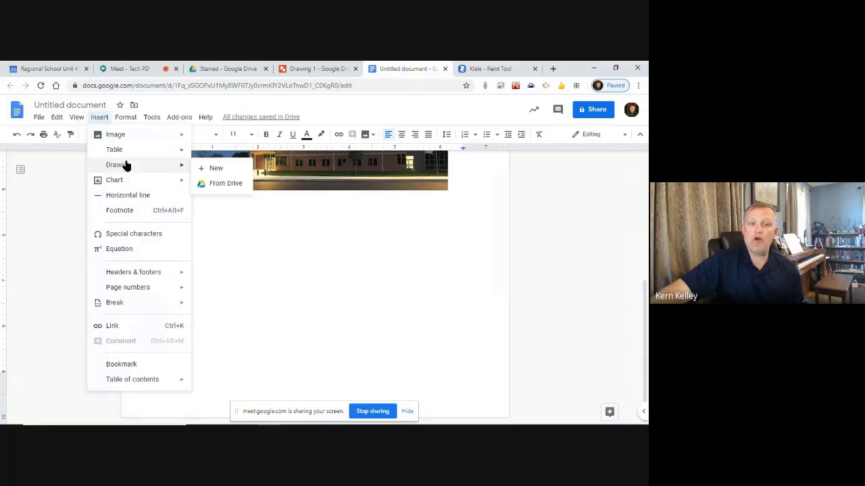
pyautogui.click(227, 184)
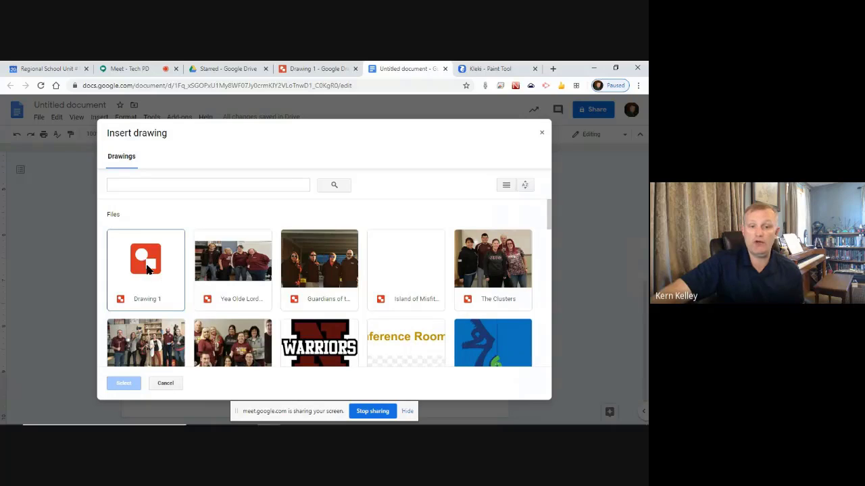
pyautogui.click(148, 269)
pyautogui.click(125, 383)
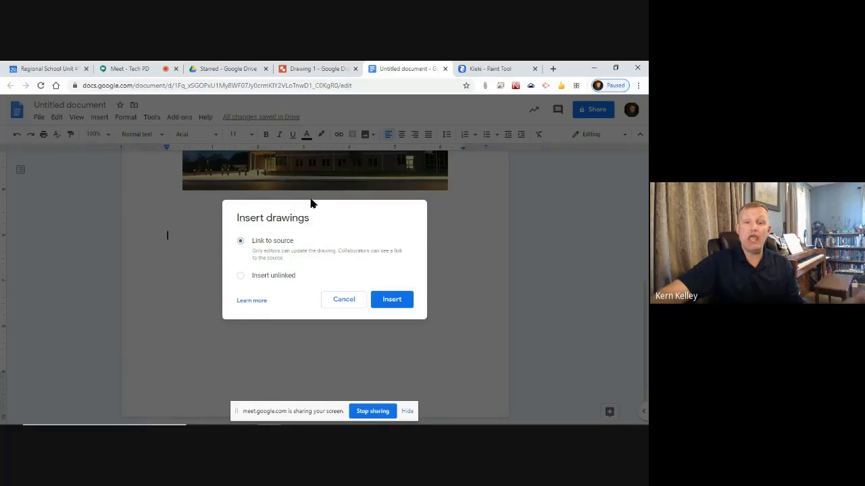
pyautogui.click(318, 69)
pyautogui.click(473, 68)
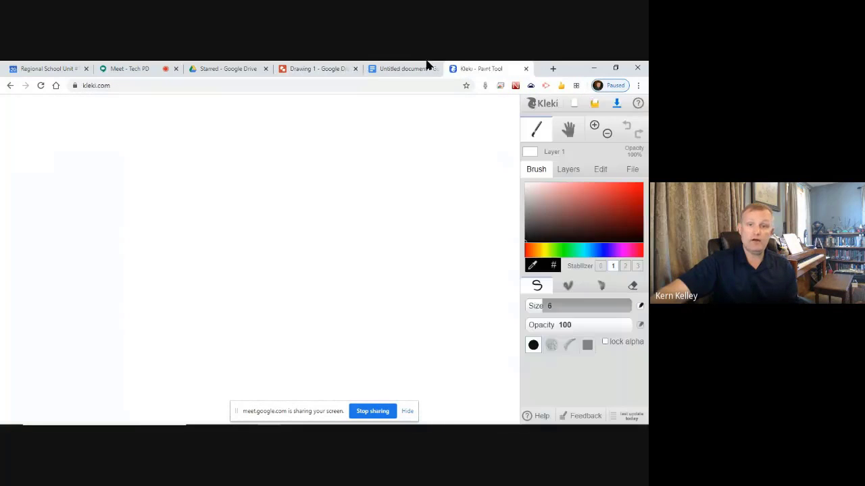
pyautogui.click(419, 68)
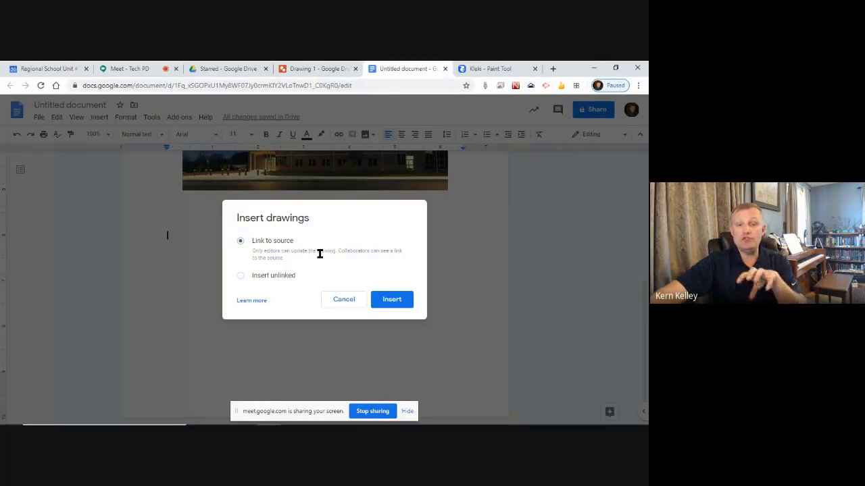
pyautogui.click(396, 300)
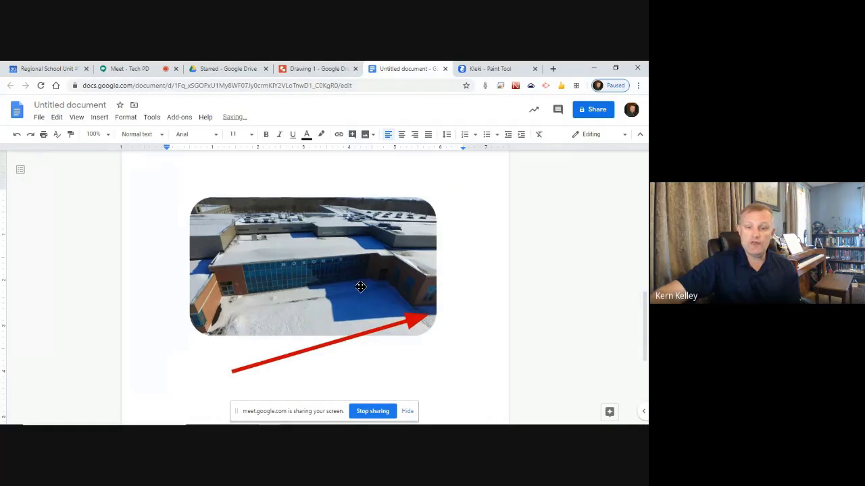
# In Drawing 1, drag the red arrow onto the photo, then back below it pointing up
pyautogui.click(304, 68)
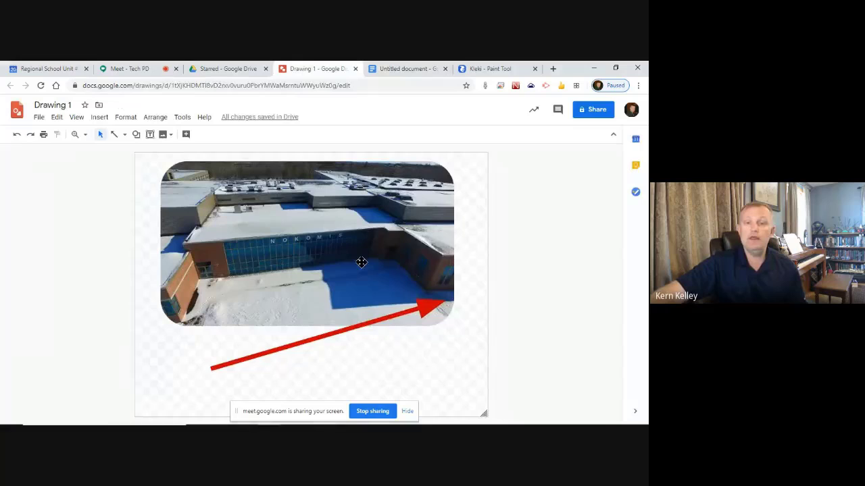
pyautogui.click(319, 337)
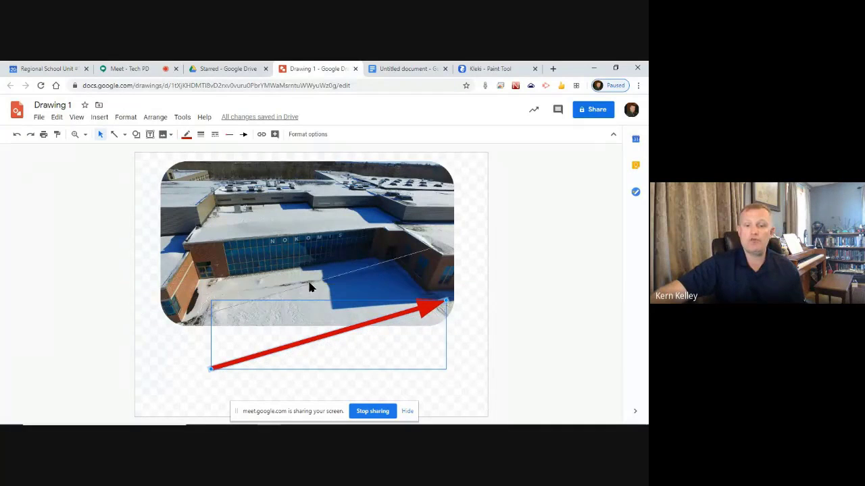
pyautogui.moveTo(444, 302); pyautogui.dragTo(413, 194)
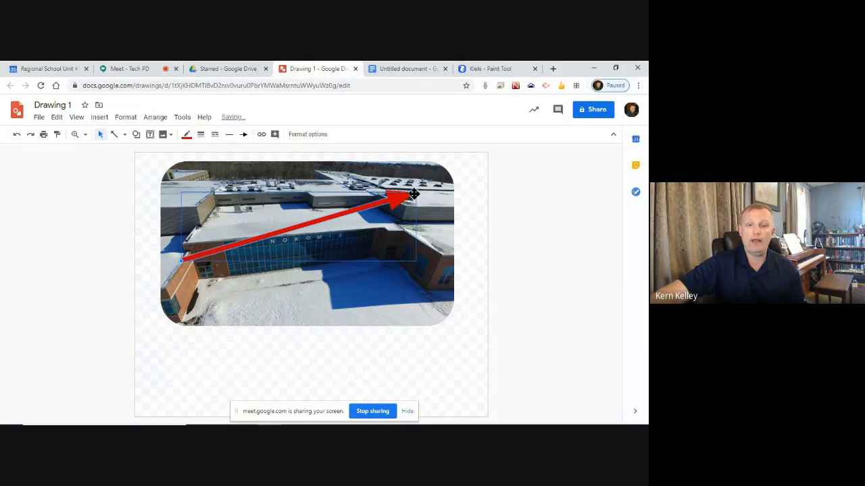
pyautogui.click(435, 65)
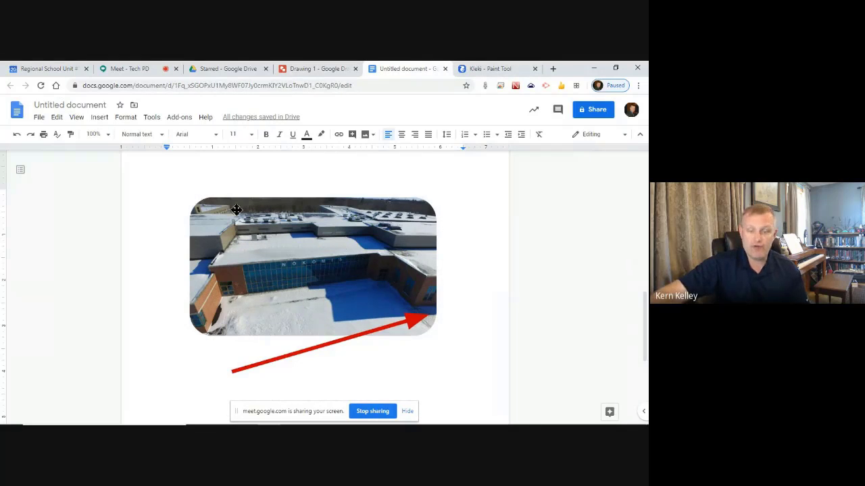
pyautogui.click(297, 65)
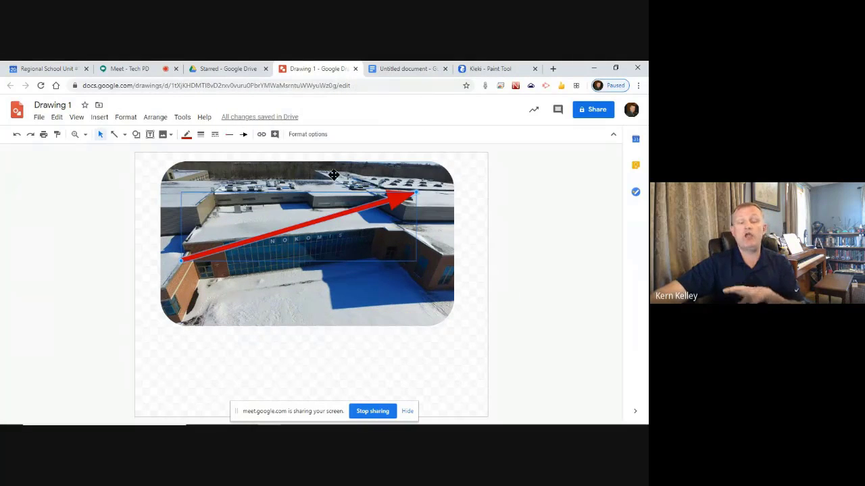
pyautogui.moveTo(207, 258); pyautogui.dragTo(229, 382)
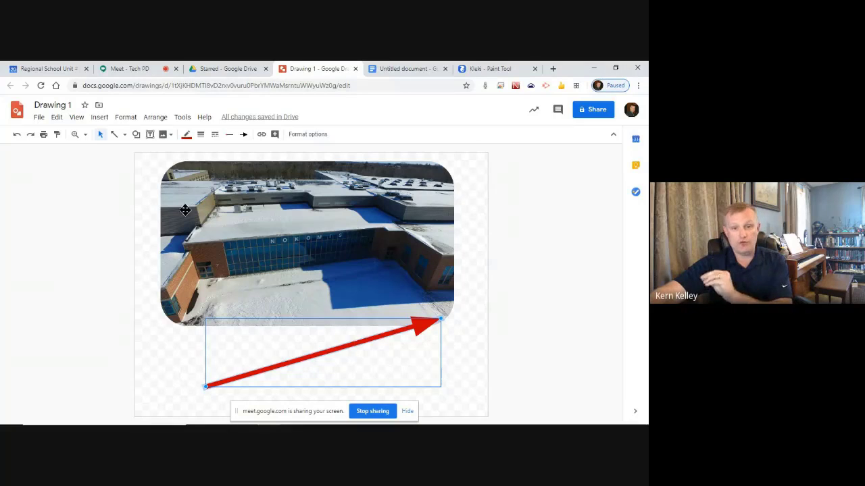
pyautogui.click(108, 227)
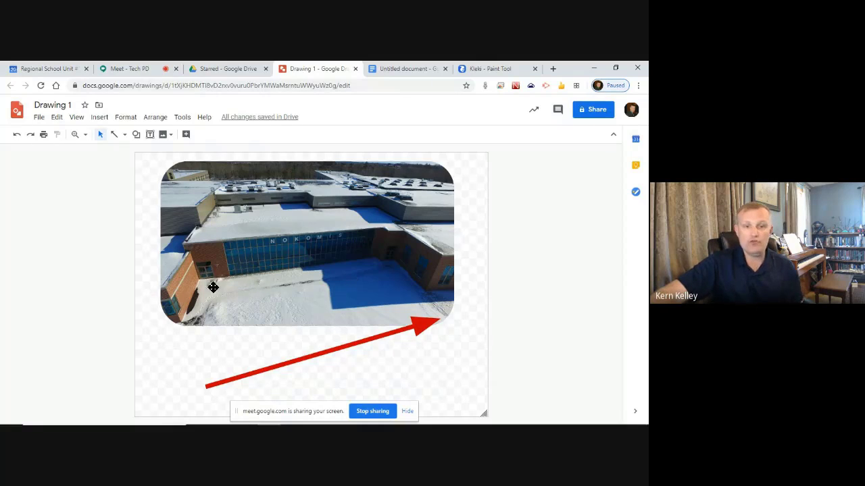
pyautogui.click(135, 135)
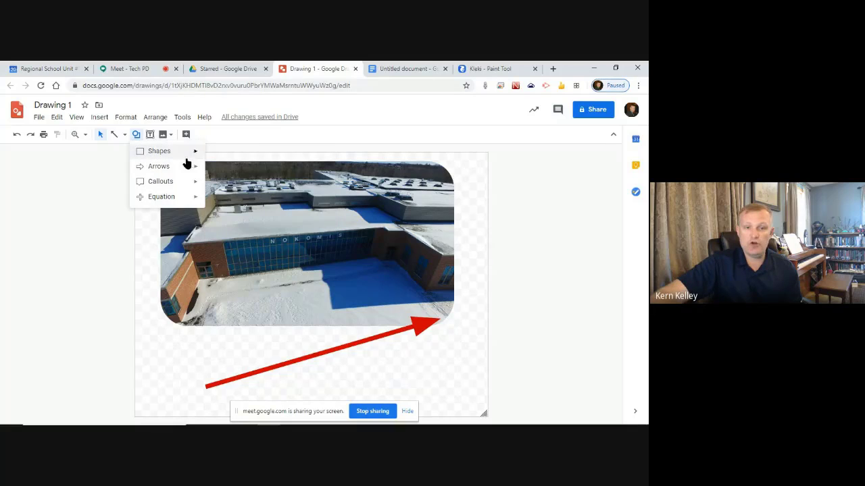
# Draw an oval over the photo's left side and resize it into a smaller circle
pyautogui.moveTo(187, 151)
pyautogui.click(214, 173)
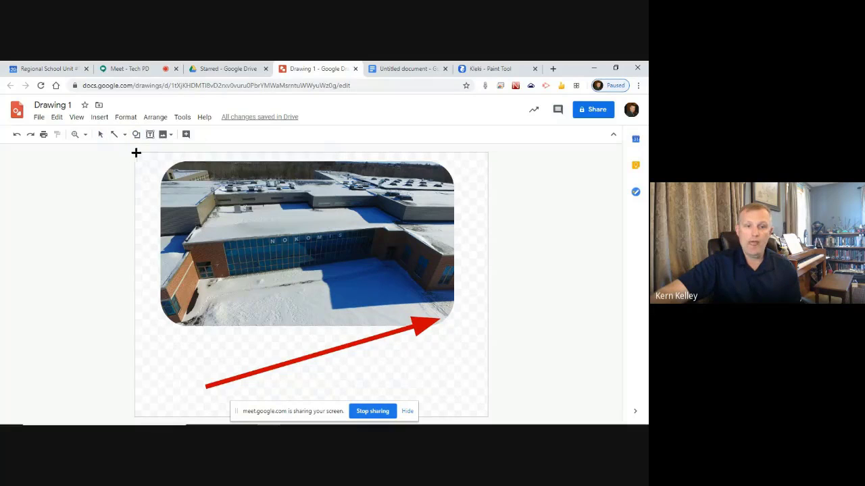
pyautogui.moveTo(136, 153)
pyautogui.mouseDown()
pyautogui.moveTo(212, 334)
pyautogui.moveTo(297, 344)
pyautogui.moveTo(277, 340)
pyautogui.mouseUp()
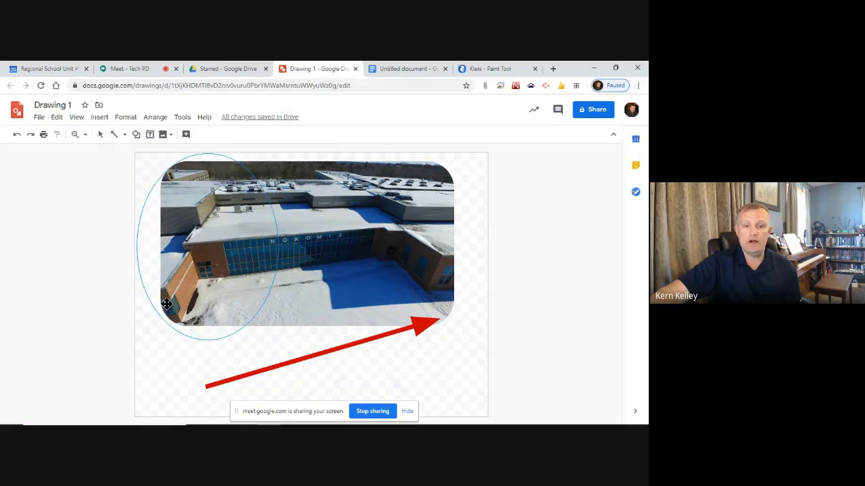
pyautogui.moveTo(194, 245); pyautogui.dragTo(187, 247)
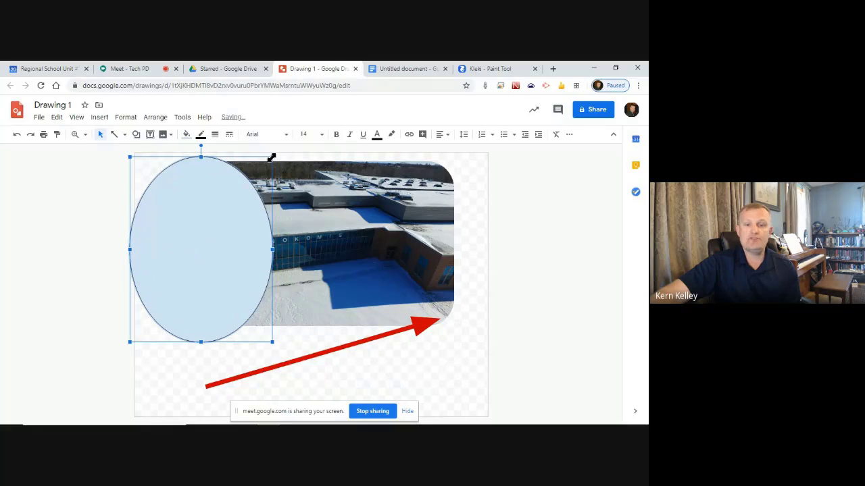
pyautogui.moveTo(270, 157); pyautogui.dragTo(267, 210)
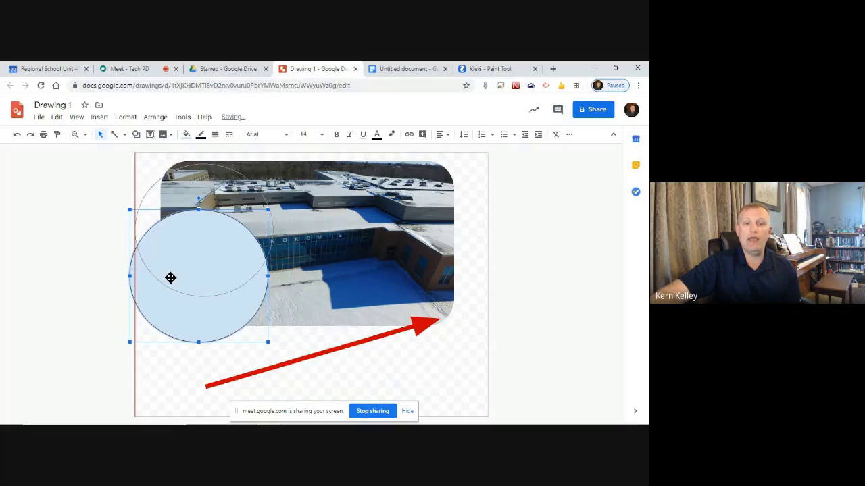
pyautogui.moveTo(170, 278); pyautogui.dragTo(180, 284)
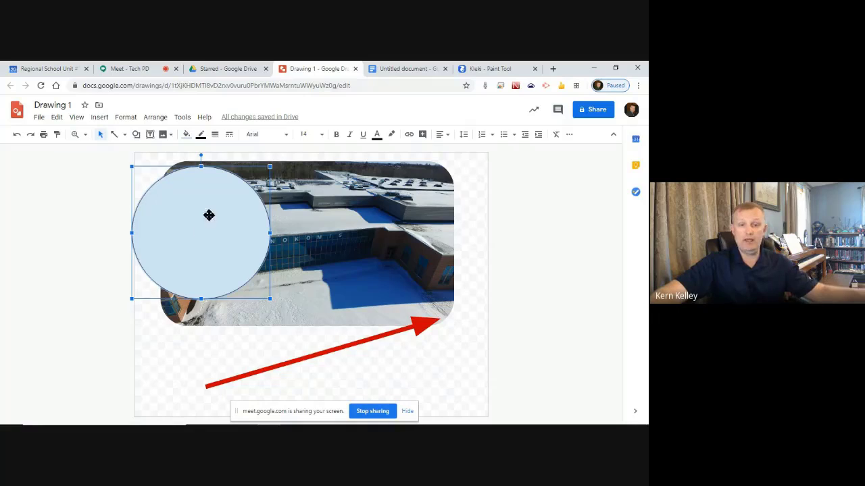
pyautogui.click(106, 177)
# Draw a larger oval and place it over the photo's right side
pyautogui.click(135, 134)
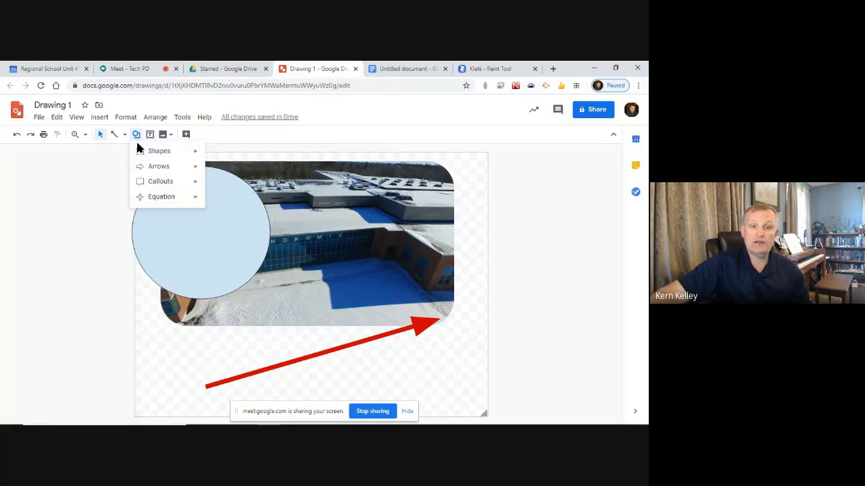
pyautogui.moveTo(167, 153)
pyautogui.click(212, 175)
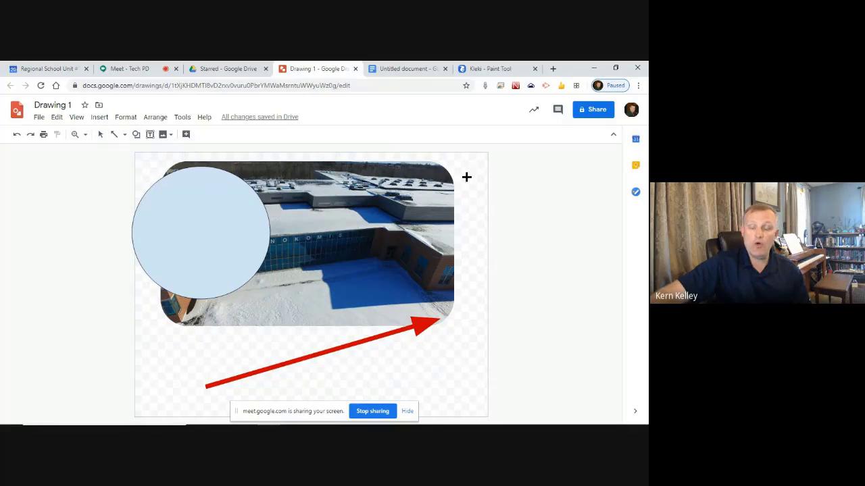
pyautogui.moveTo(466, 177); pyautogui.dragTo(323, 331)
pyautogui.moveTo(411, 268); pyautogui.dragTo(455, 239)
pyautogui.click(38, 344)
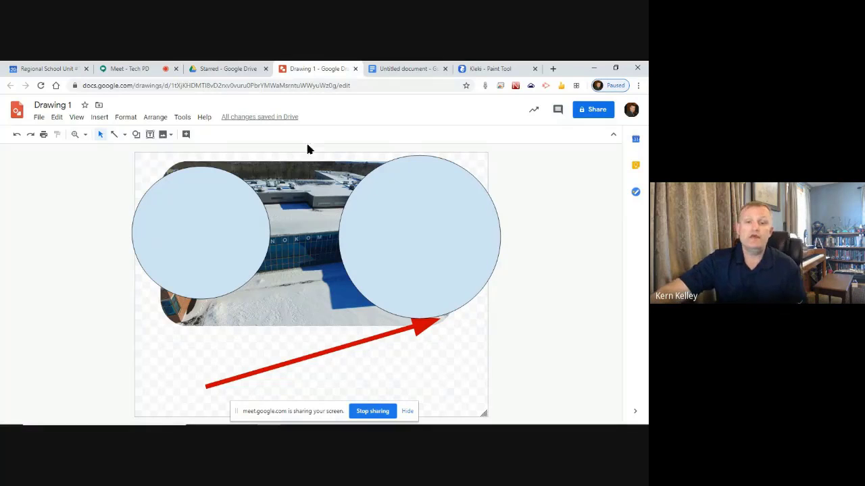
# Make the left circle invisible with a transparent fill and no border
pyautogui.click(148, 217)
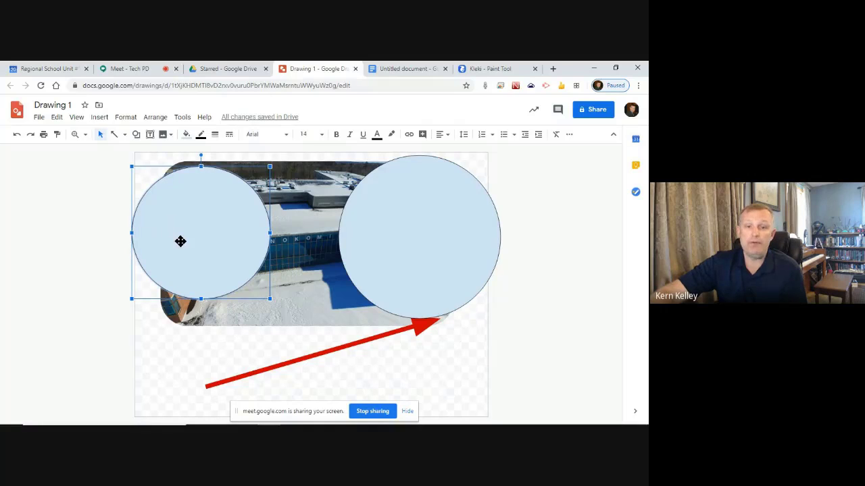
pyautogui.click(186, 136)
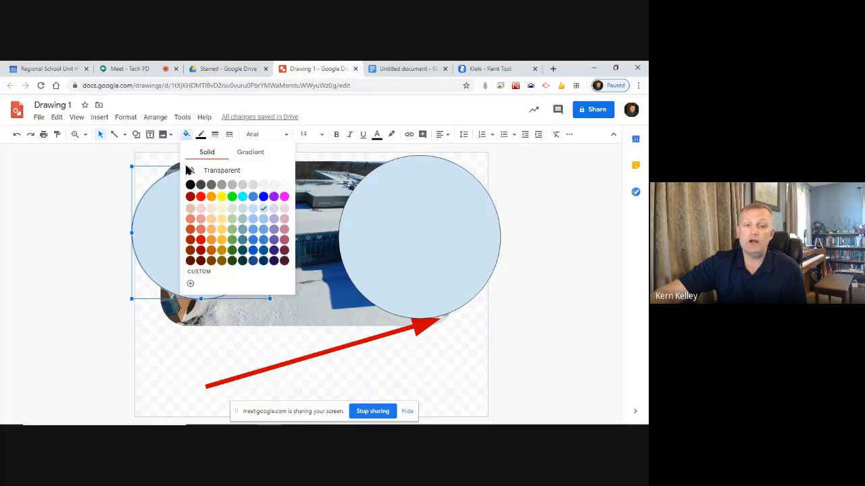
pyautogui.click(225, 170)
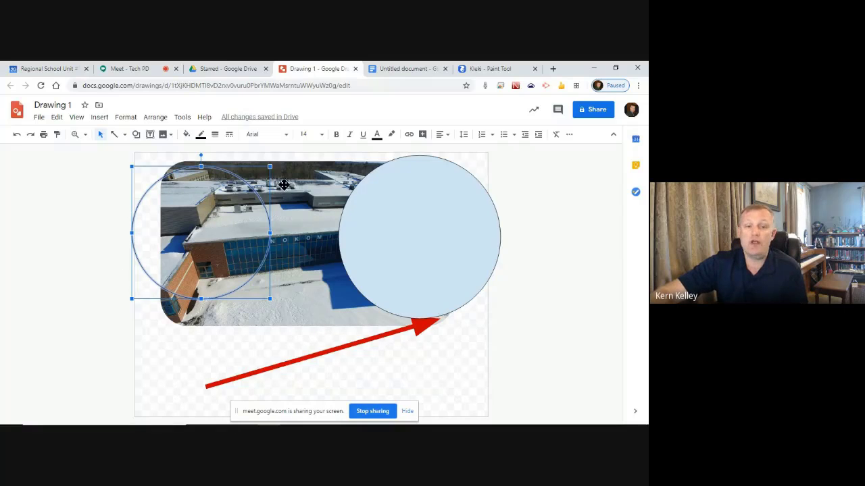
pyautogui.click(201, 137)
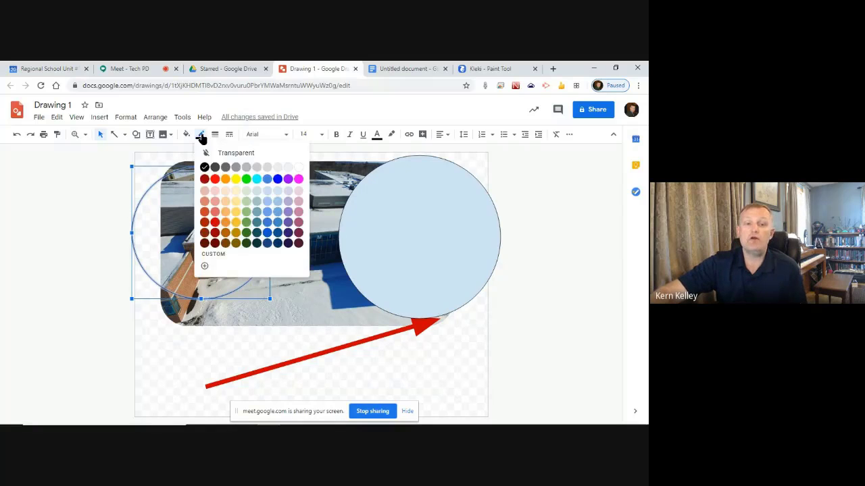
pyautogui.click(237, 154)
pyautogui.click(39, 221)
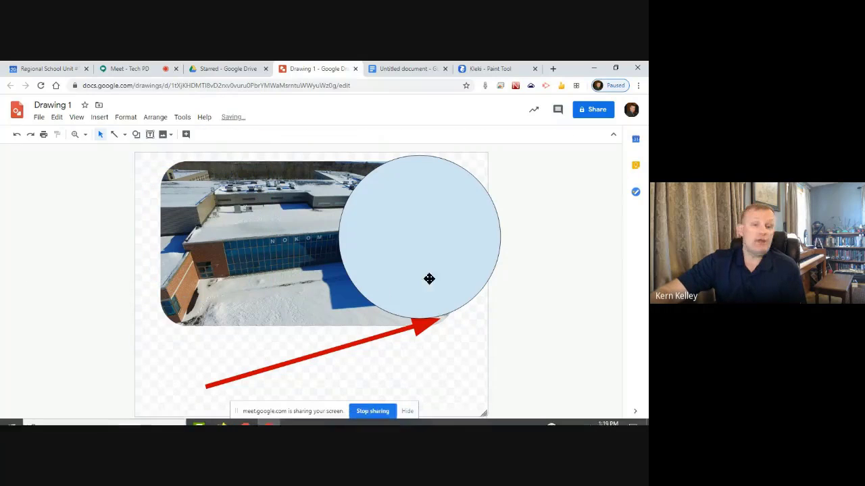
# Move and enlarge the invisible circle to cover the building's left part
pyautogui.click(220, 233)
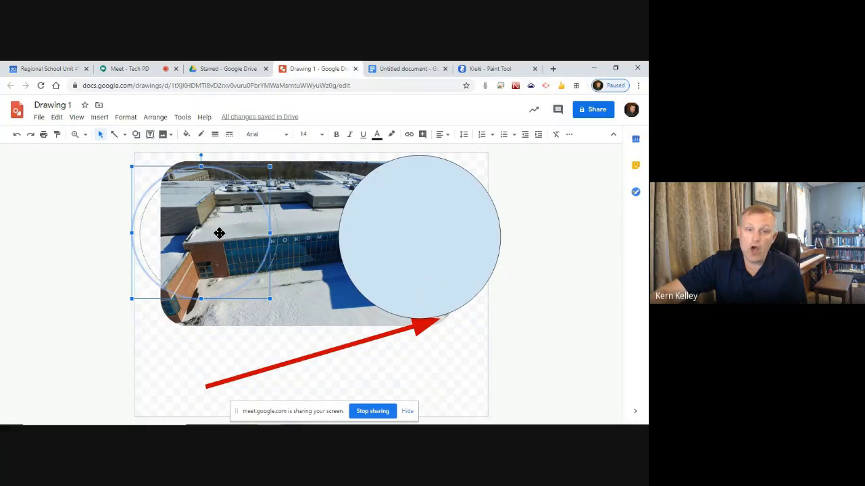
pyautogui.moveTo(219, 233)
pyautogui.mouseDown()
pyautogui.moveTo(218, 224)
pyautogui.moveTo(228, 226)
pyautogui.mouseUp()
pyautogui.moveTo(141, 292); pyautogui.dragTo(131, 339)
pyautogui.moveTo(232, 231); pyautogui.dragTo(235, 228)
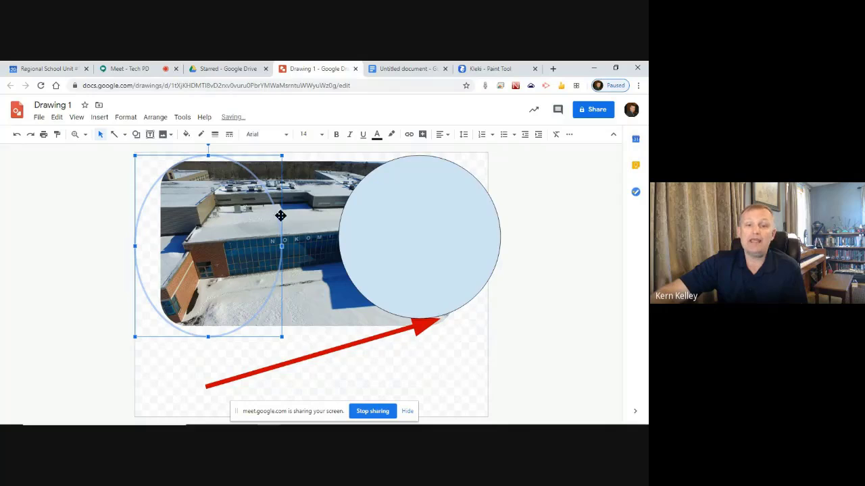
pyautogui.click(408, 135)
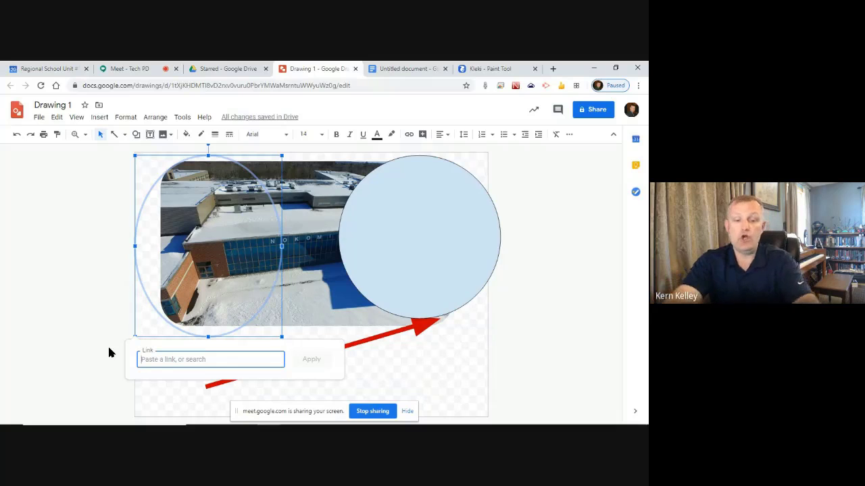
pyautogui.write('http')
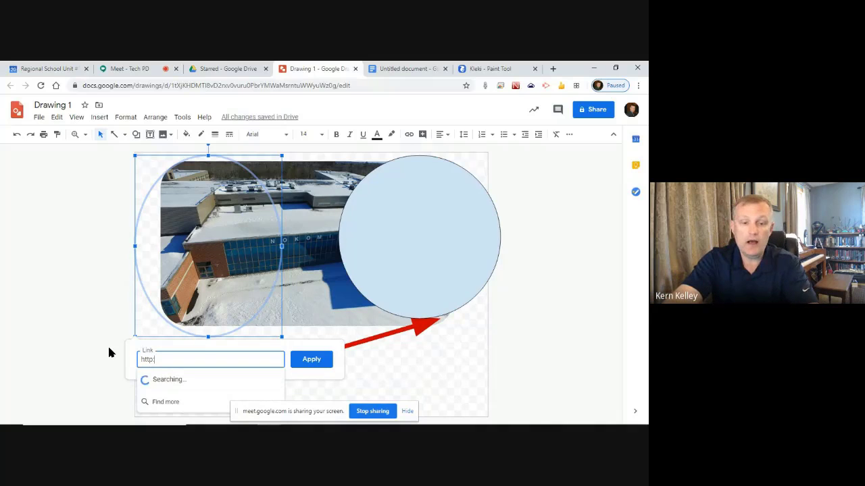
pyautogui.write('://rsu19.org')
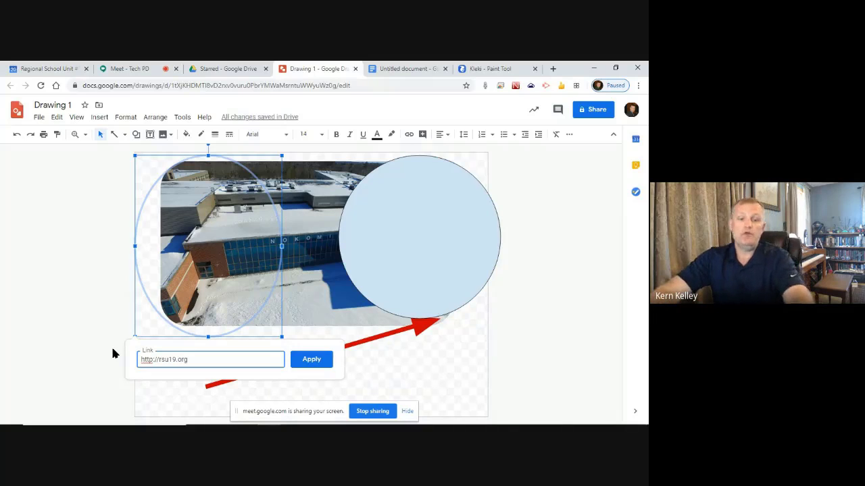
pyautogui.hotkey('ctrl', 'a')
pyautogui.hotkey('ctrl', 'c')
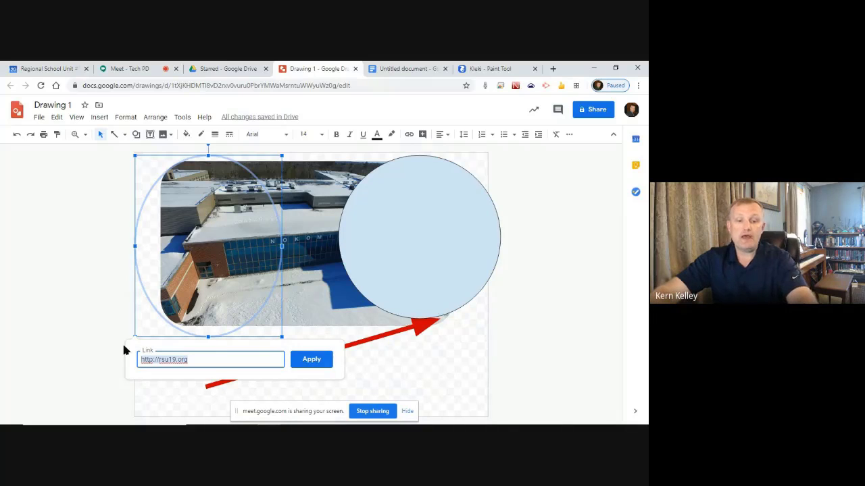
pyautogui.click(324, 357)
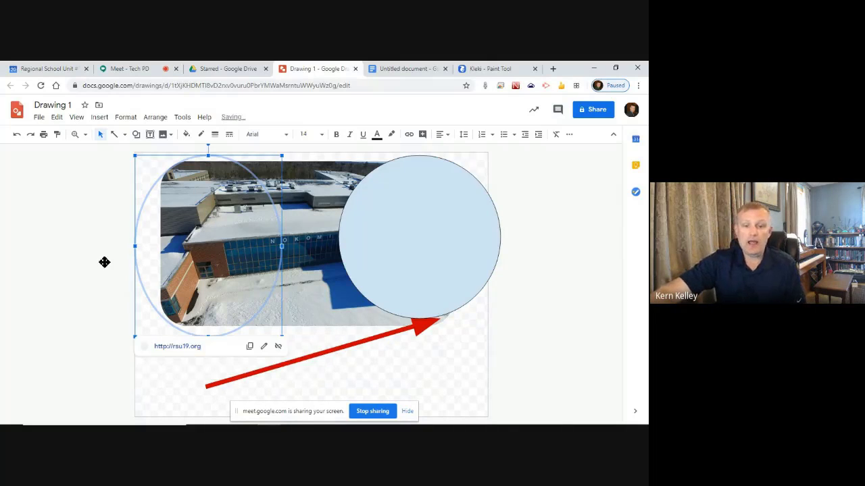
pyautogui.click(77, 232)
pyautogui.click(201, 249)
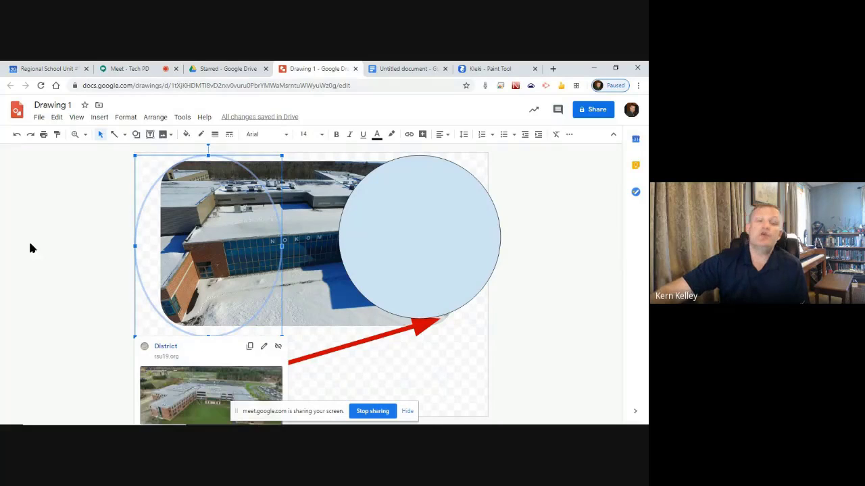
pyautogui.click(71, 238)
pyautogui.moveTo(460, 213); pyautogui.dragTo(459, 219)
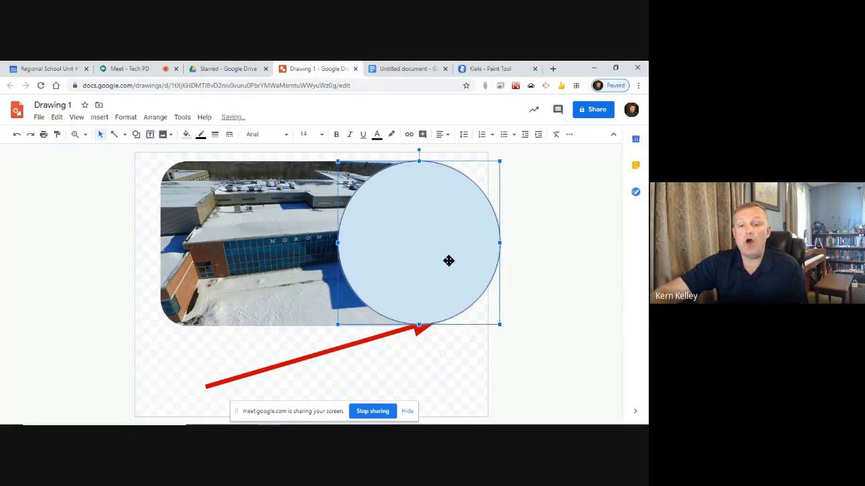
# Set the right circle's fill and outline colours to transparent
pyautogui.click(188, 133)
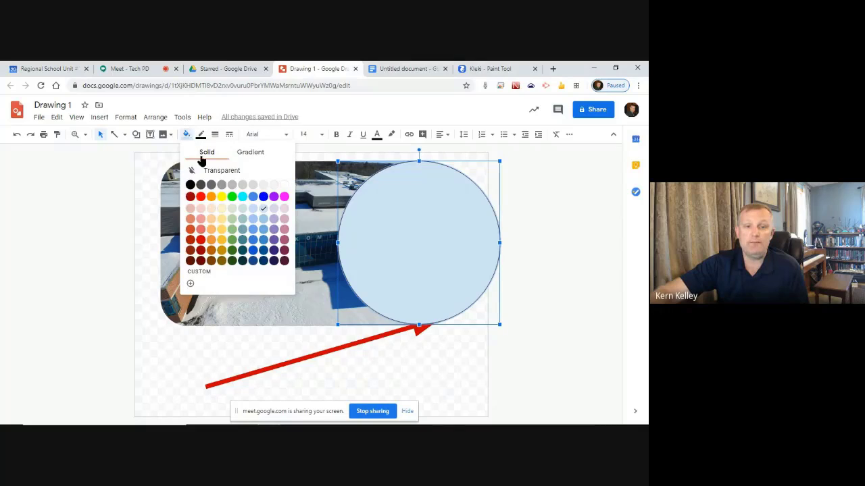
pyautogui.click(210, 169)
pyautogui.click(205, 135)
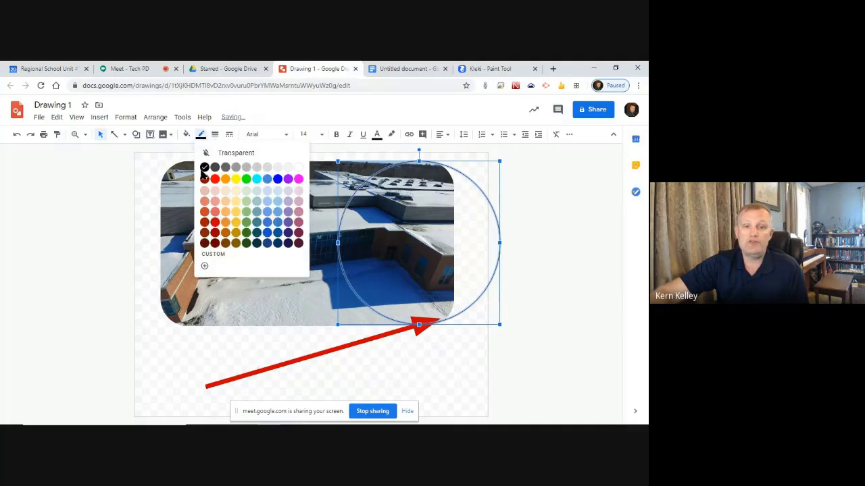
pyautogui.click(228, 151)
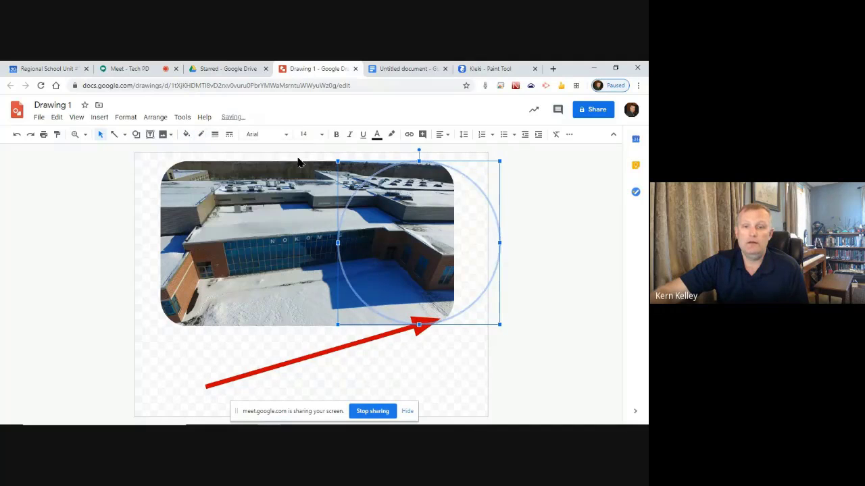
pyautogui.click(409, 135)
pyautogui.hotkey('ctrl', 'v')
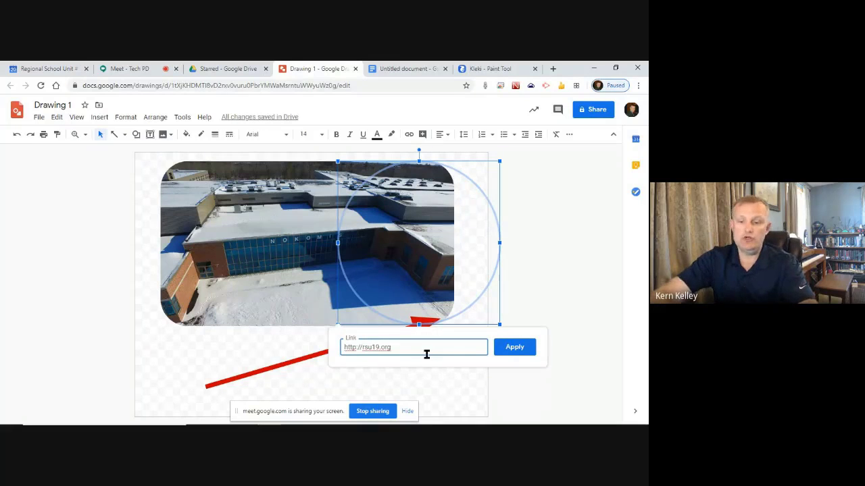
pyautogui.press('BackSpace')
pyautogui.write('inf')
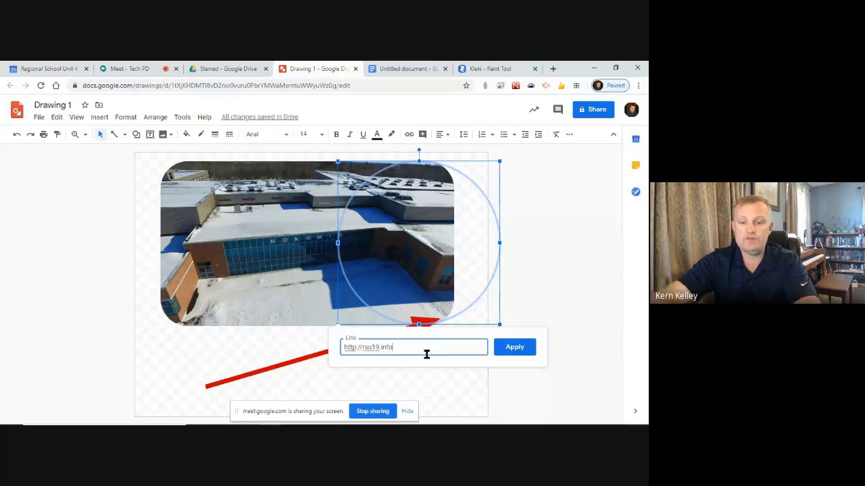
pyautogui.click(513, 348)
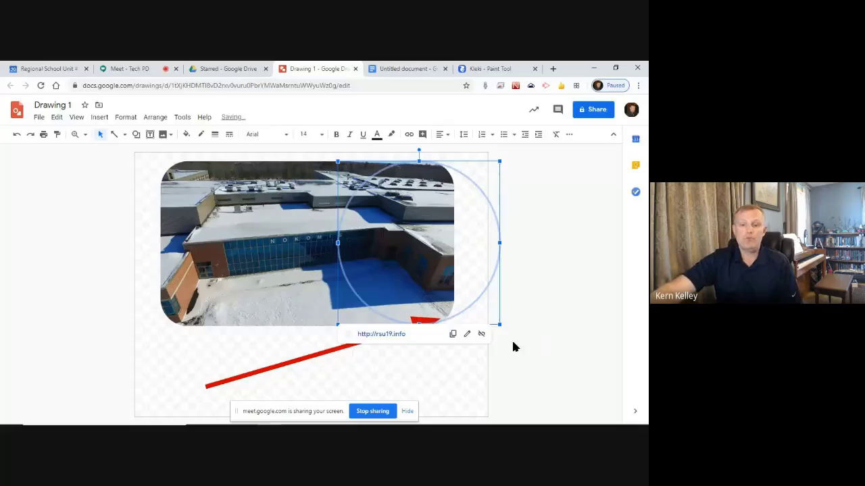
pyautogui.click(573, 299)
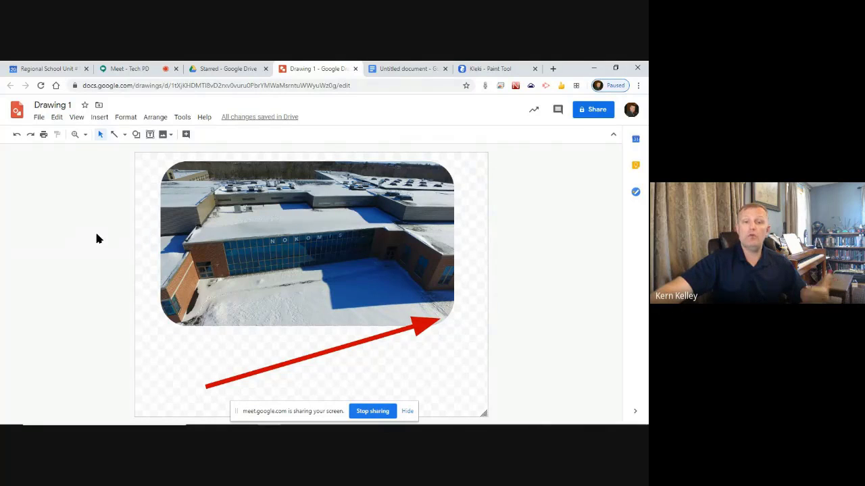
# Publish Drawing 1 to the web at Medium 960x720 and paste its link into a new tab
pyautogui.click(38, 117)
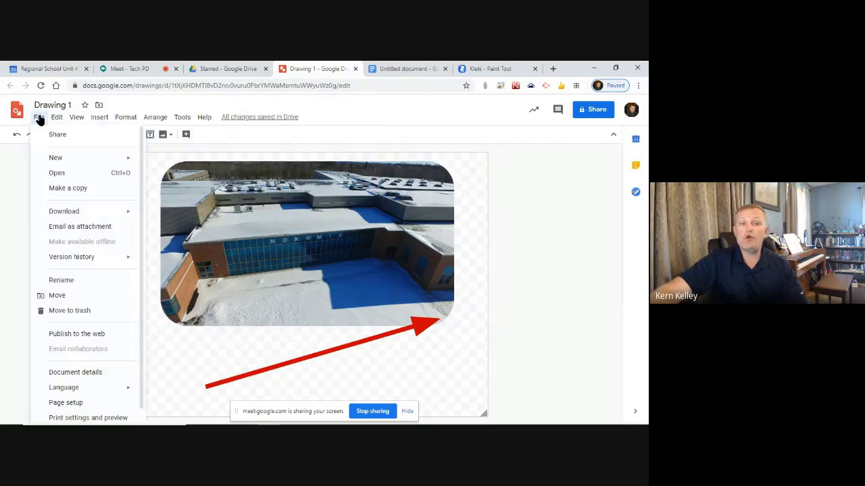
pyautogui.click(60, 336)
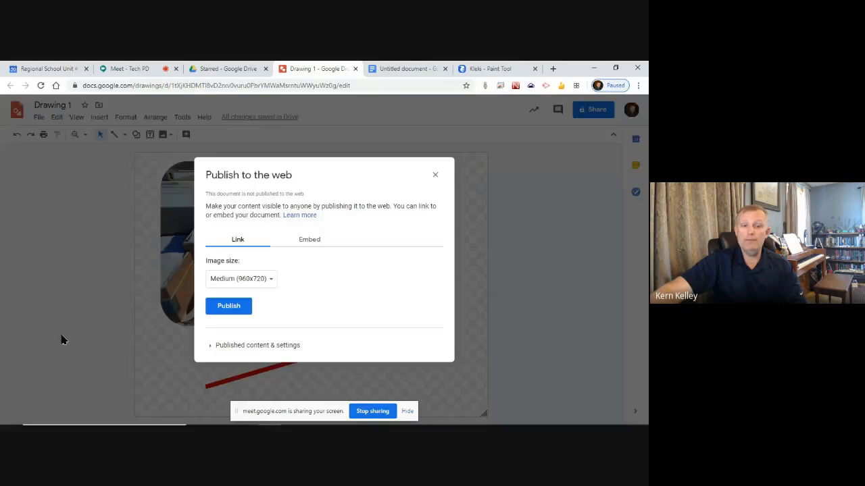
pyautogui.click(229, 308)
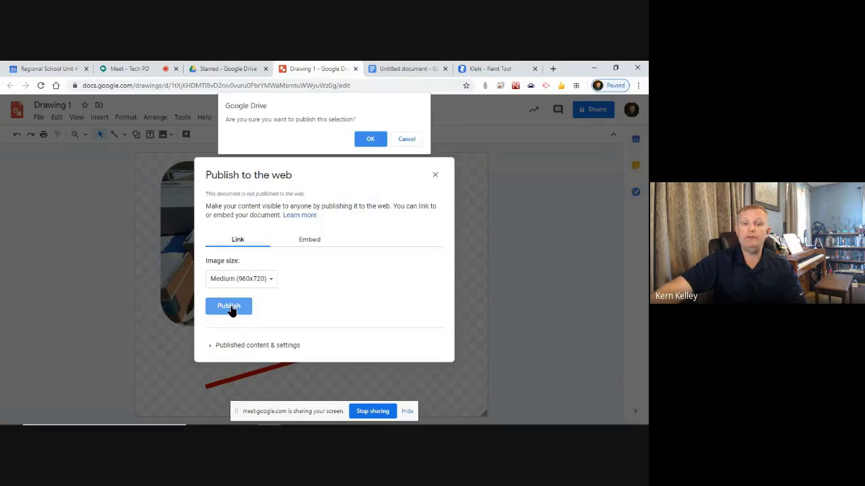
pyautogui.click(371, 141)
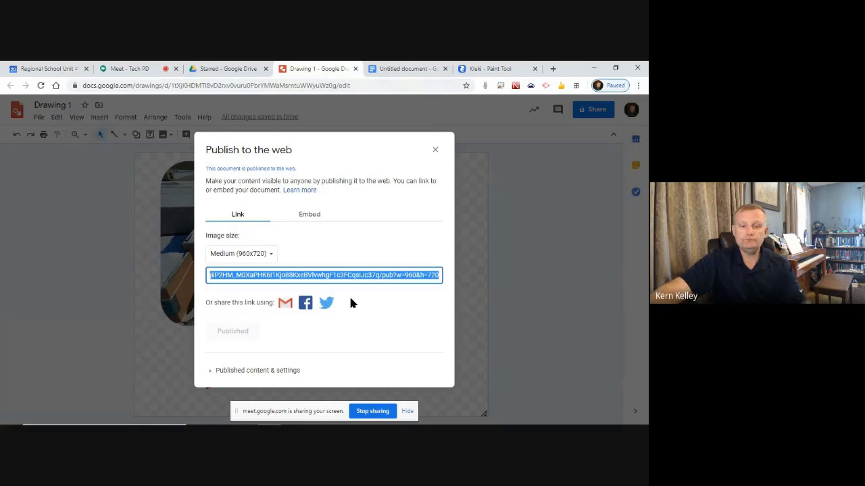
pyautogui.click(435, 149)
pyautogui.click(553, 68)
pyautogui.write('https://docs.google.com/drawings/d/e/2PACX-1vQ2nzip0cSZdWVuc-cXun5pURvuzc6GIqiP2HM_M0XaPHK6I1Kjo88KxeBVlvwhgF1c3FCqsIJc37q/pub?w=960&h=720')
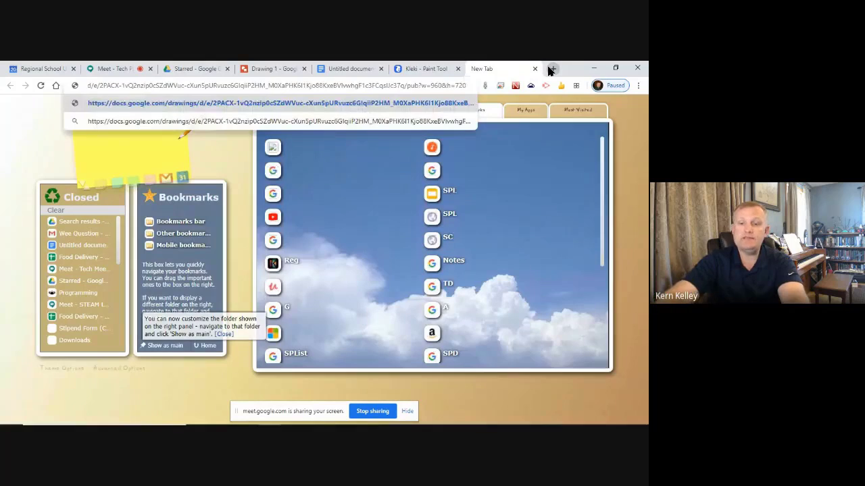
# Load the published link in Chrome to download the PNG, then return to Drawing 1
pyautogui.press('Return')
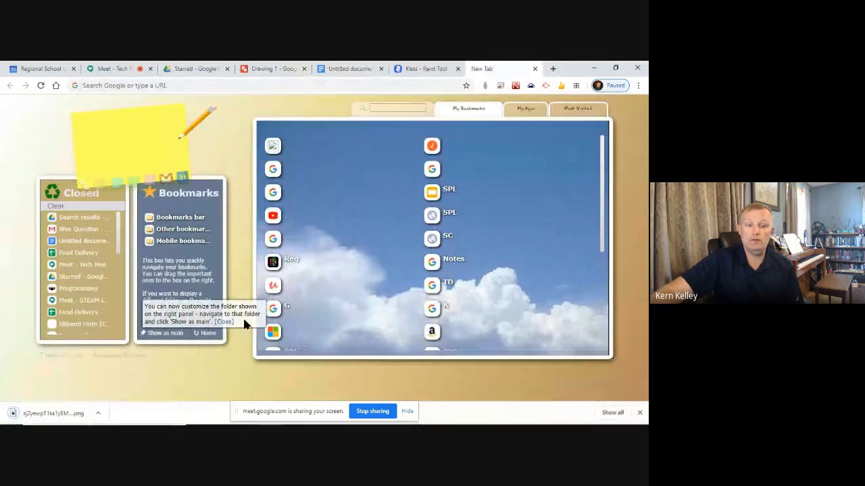
pyautogui.click(227, 88)
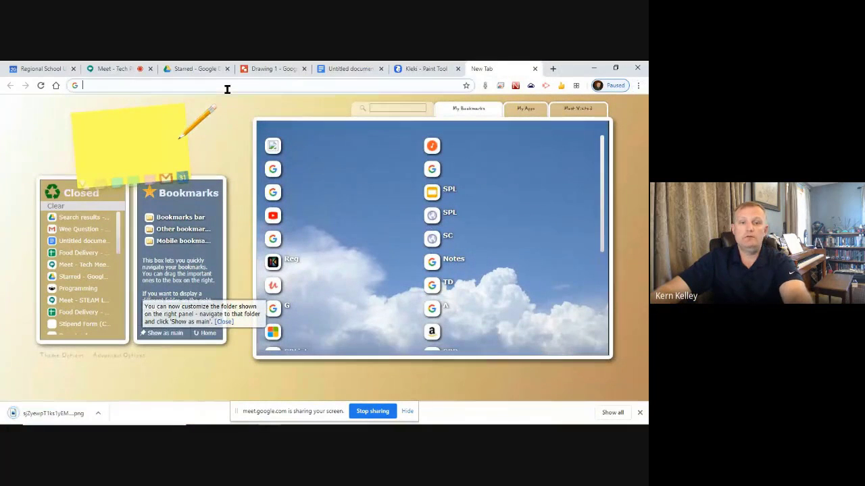
pyautogui.write('https://docs.google.com/drawings/d/e/2PACX-1vQ2nzip0cSZdWVuc-cXun5pURvuzc6GlqiiP2HM_M0XaPHK6I1Kjo88KxeBVlvwhgF1c3FCqslJc37q/pub?w=960&h=720')
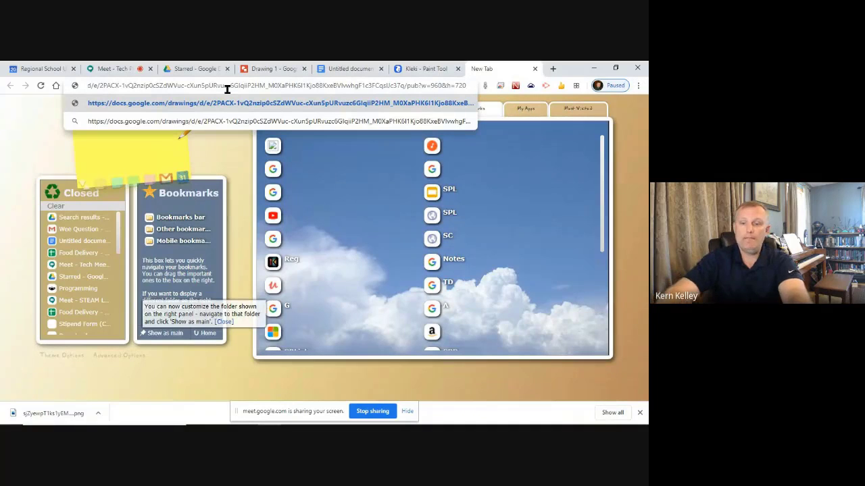
pyautogui.press('Escape')
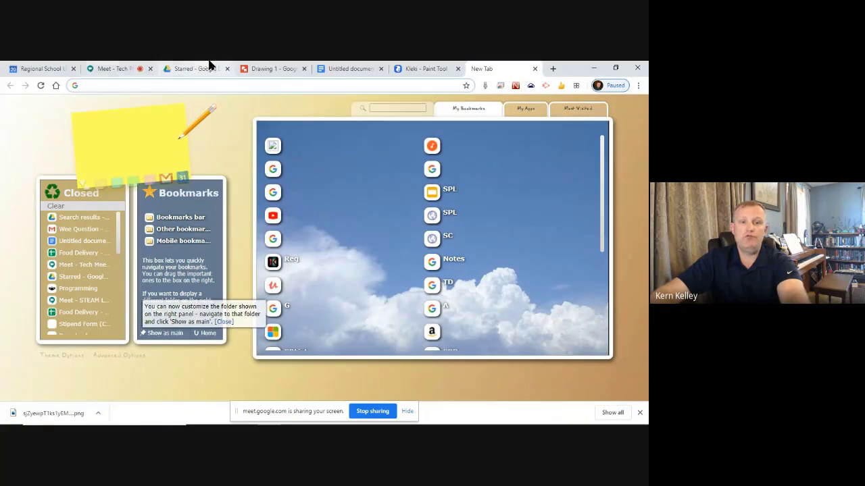
pyautogui.click(292, 68)
# Change Drawing 1's sharing access to 'On - Public on the web' and save
pyautogui.click(598, 109)
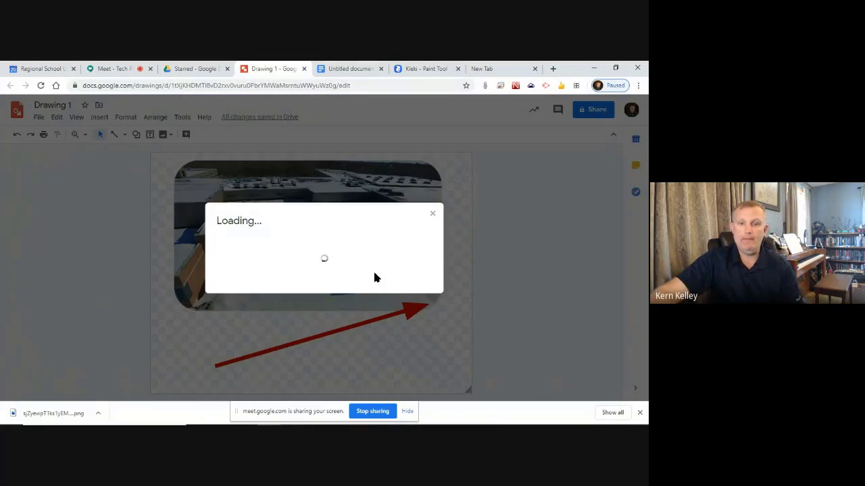
pyautogui.click(433, 291)
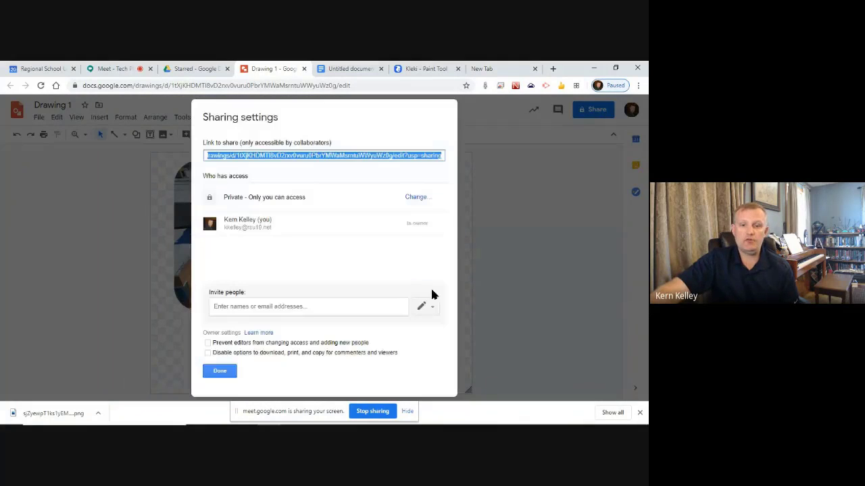
pyautogui.click(417, 196)
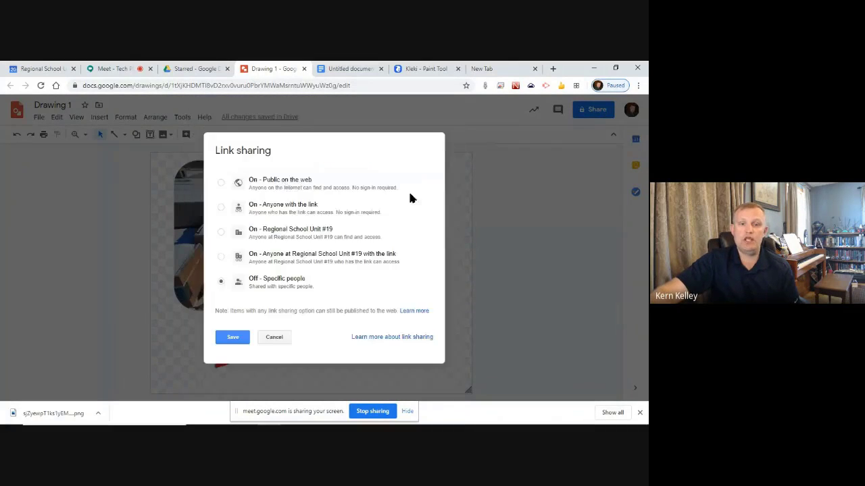
pyautogui.click(237, 353)
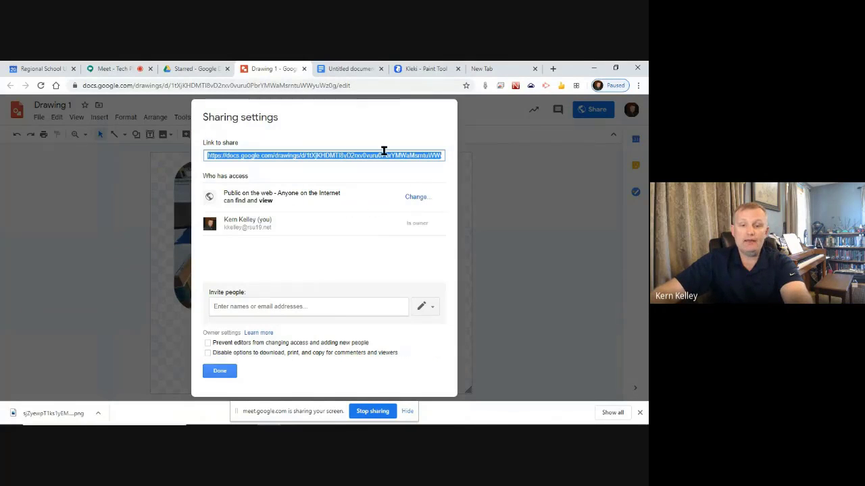
# Paste the drawing's share link into the new tab's address bar
pyautogui.click(506, 68)
pyautogui.click(312, 85)
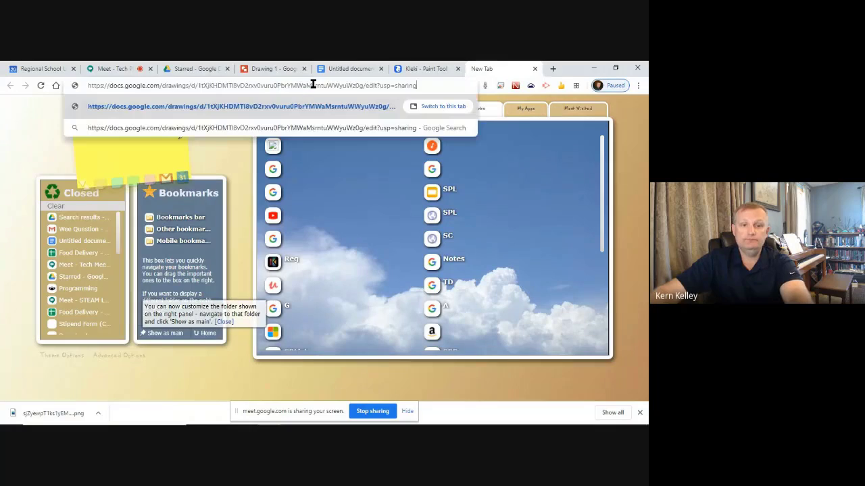
# Open the drawing's share link in a new Firefox tab as a viewer
pyautogui.press('Return')
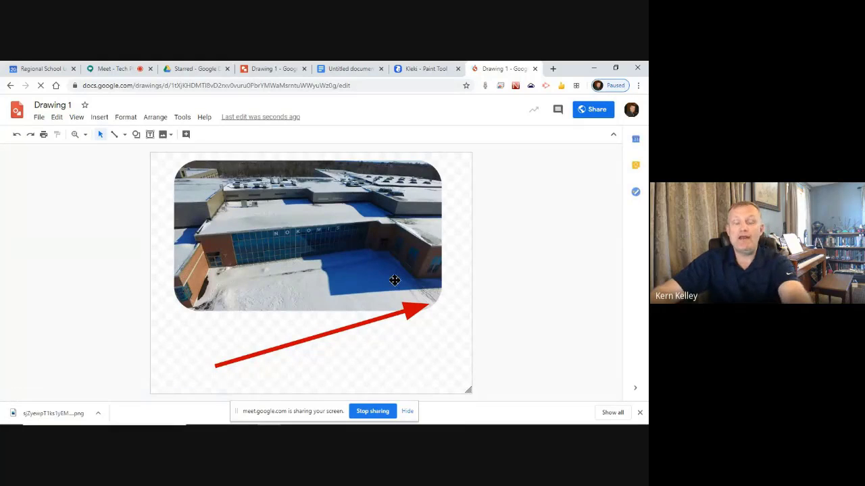
pyautogui.hotkey('alt', 'Tab')
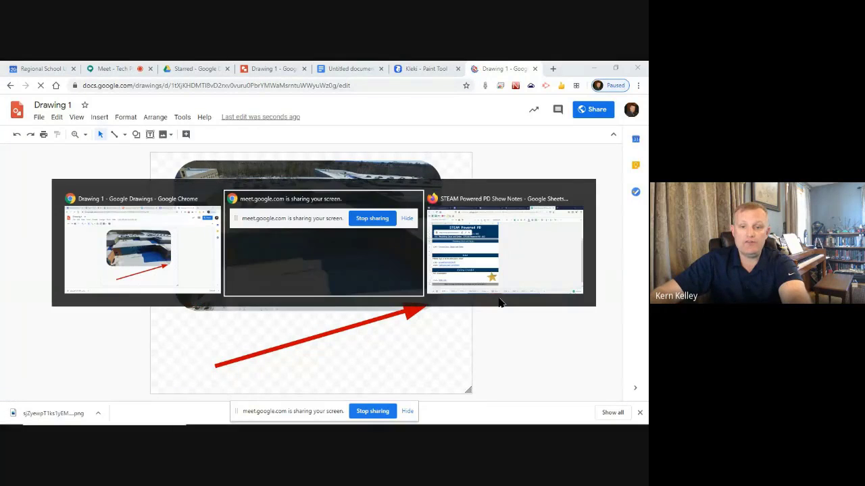
pyautogui.hotkey('alt', 'Tab')
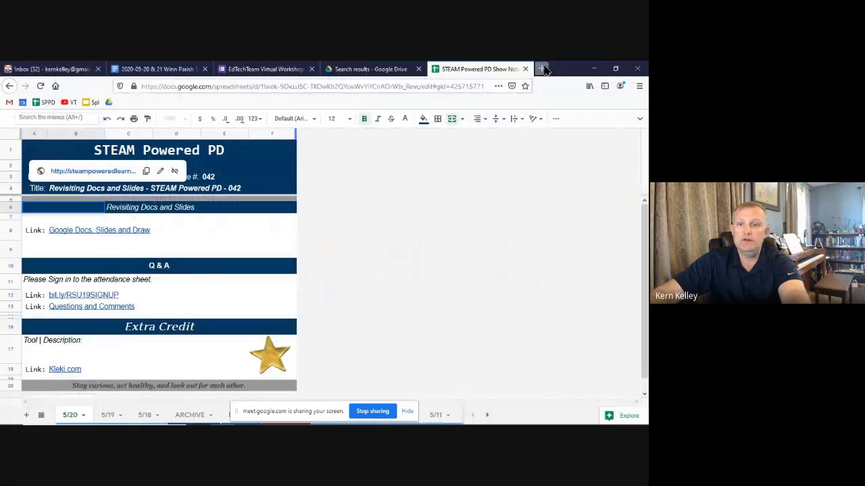
pyautogui.hotkey('ctrl', 't')
pyautogui.press('Return')
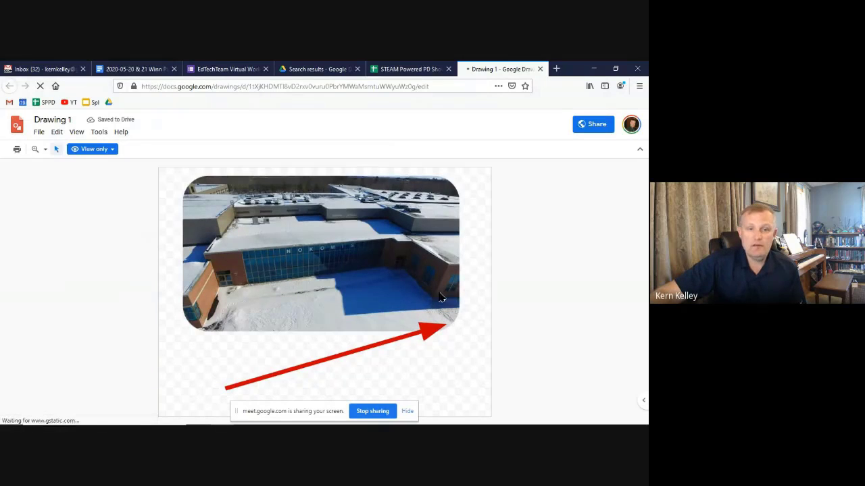
# Try the hidden circles on the view-only drawing to reveal their rsu19.info District links
pyautogui.click(403, 338)
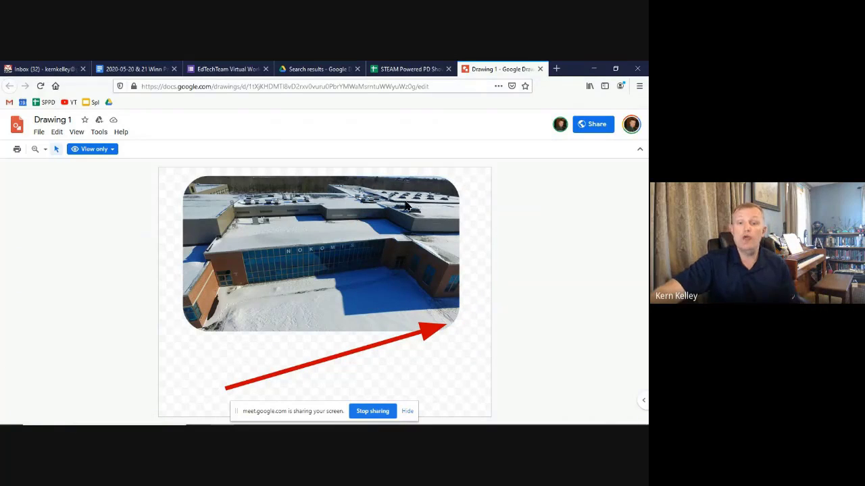
pyautogui.moveTo(416, 241)
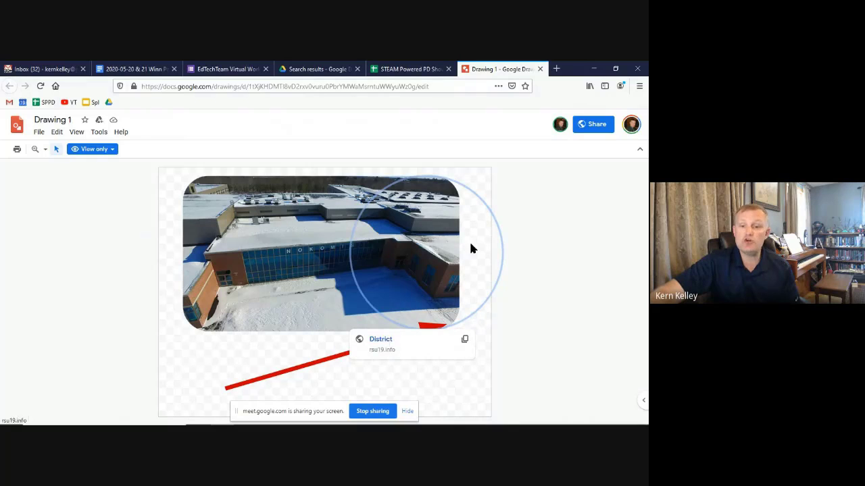
pyautogui.moveTo(216, 254)
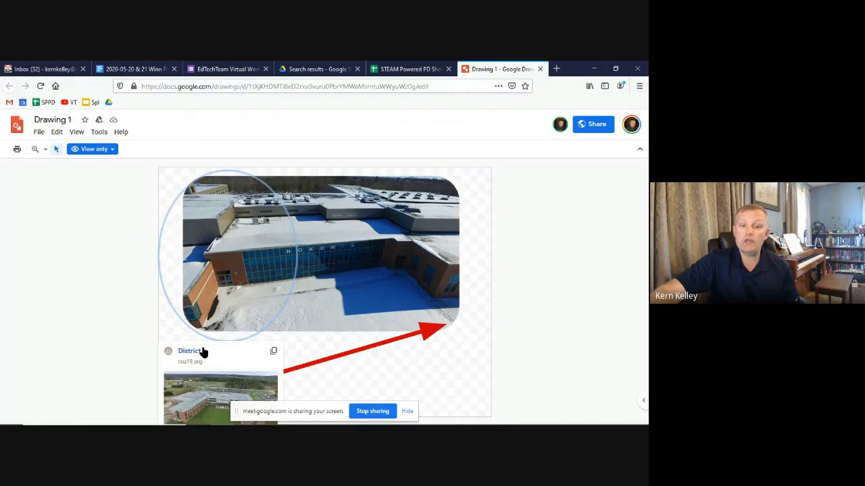
pyautogui.moveTo(418, 219)
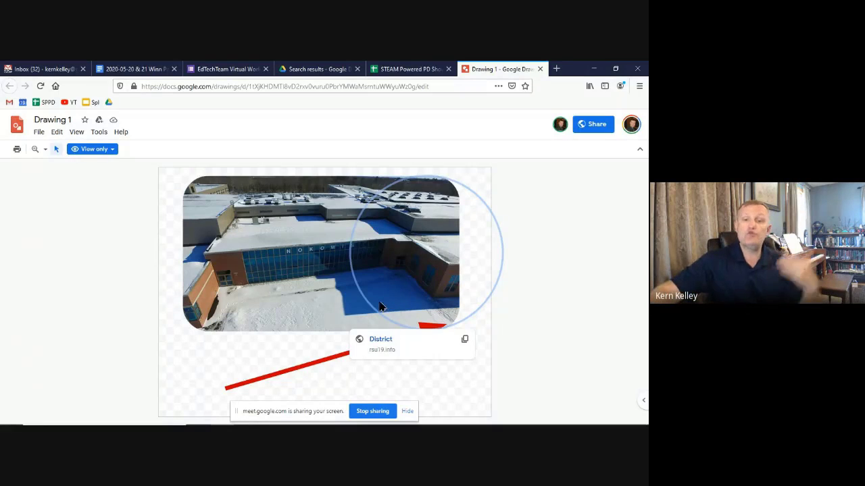
pyautogui.click(115, 214)
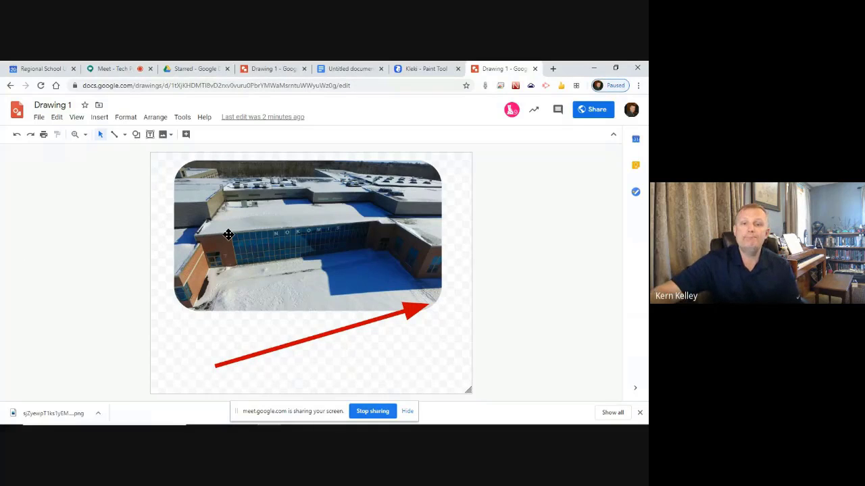
# Back in Drawing 1, close the sharing settings and check the hidden oval over the photo
pyautogui.click(266, 66)
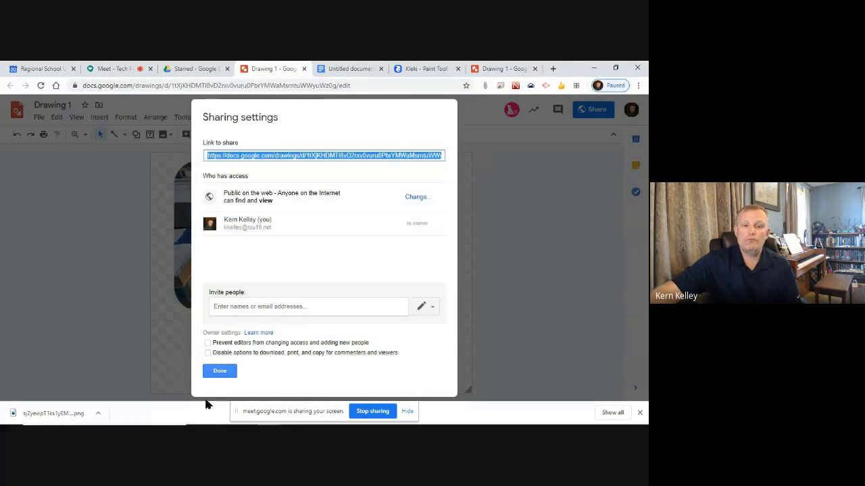
pyautogui.click(223, 370)
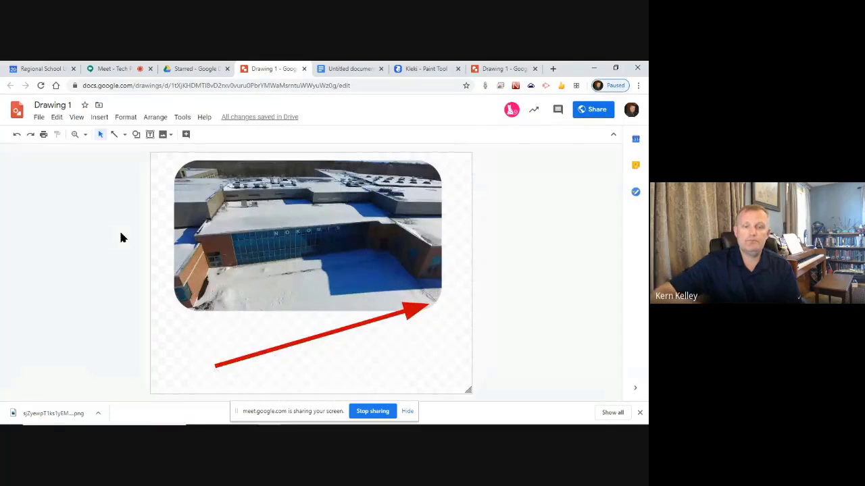
pyautogui.click(187, 242)
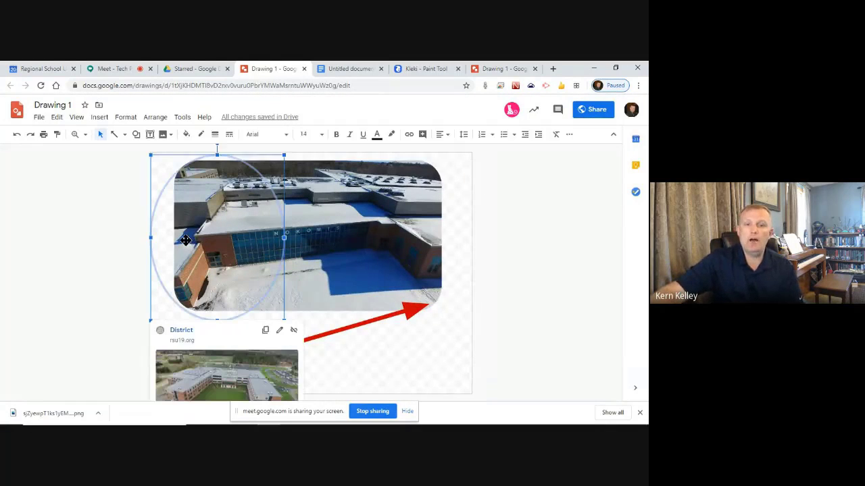
pyautogui.click(314, 219)
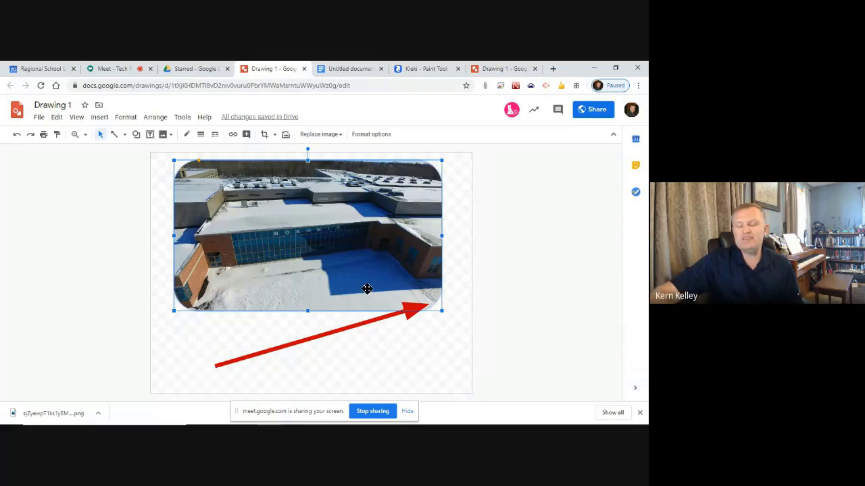
pyautogui.click(119, 360)
# Check which linked oval shows the District link, glancing at the Doc before returning
pyautogui.click(379, 210)
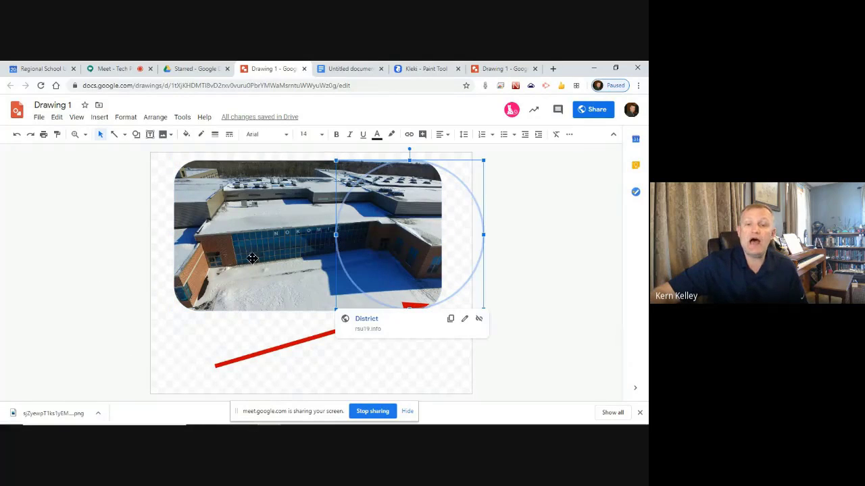
pyautogui.click(275, 258)
pyautogui.click(303, 251)
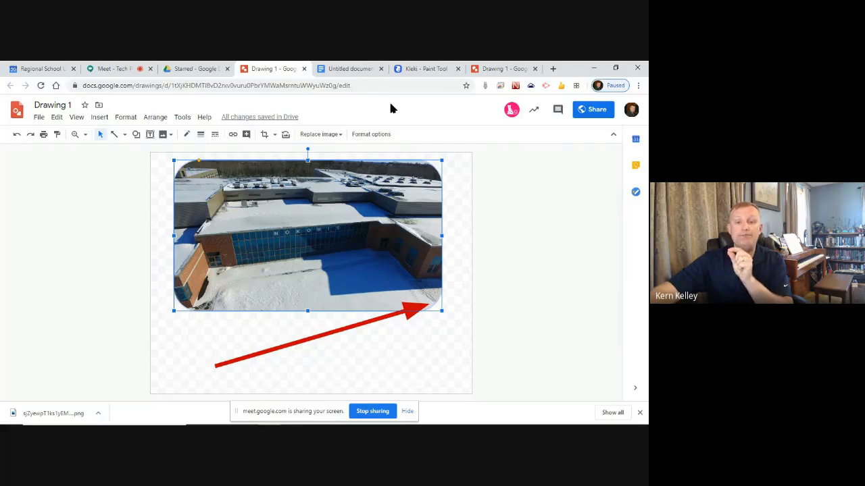
pyautogui.click(341, 68)
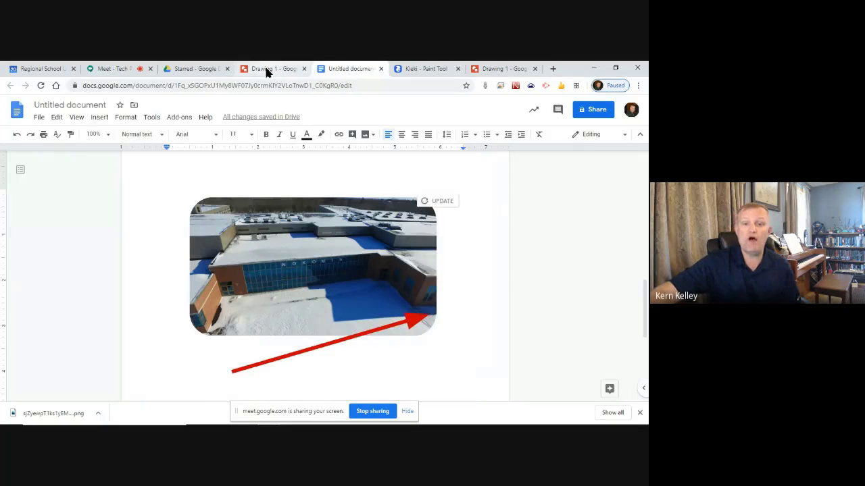
pyautogui.click(268, 68)
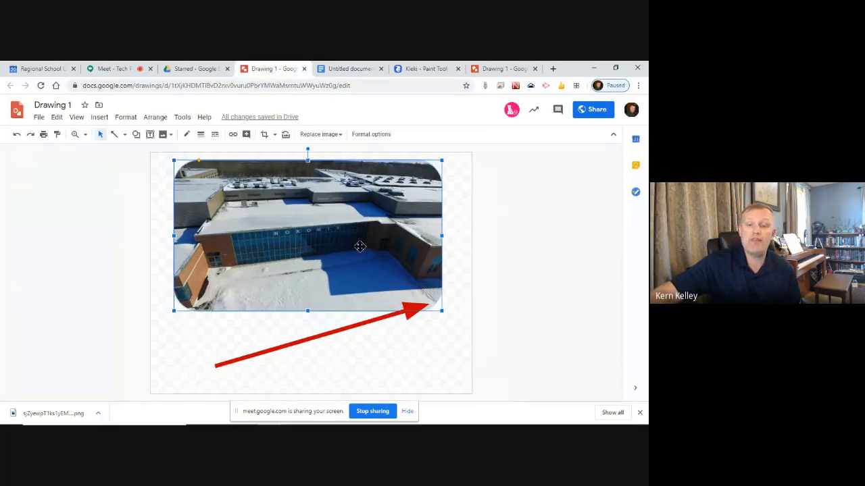
# Apply the Grayscale recolor preset to the school photo and raise its brightness to +27%
pyautogui.click(376, 137)
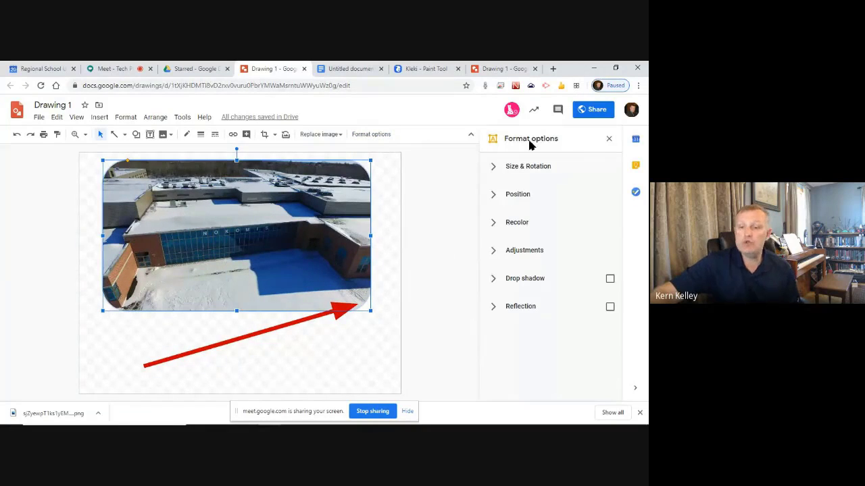
pyautogui.click(498, 225)
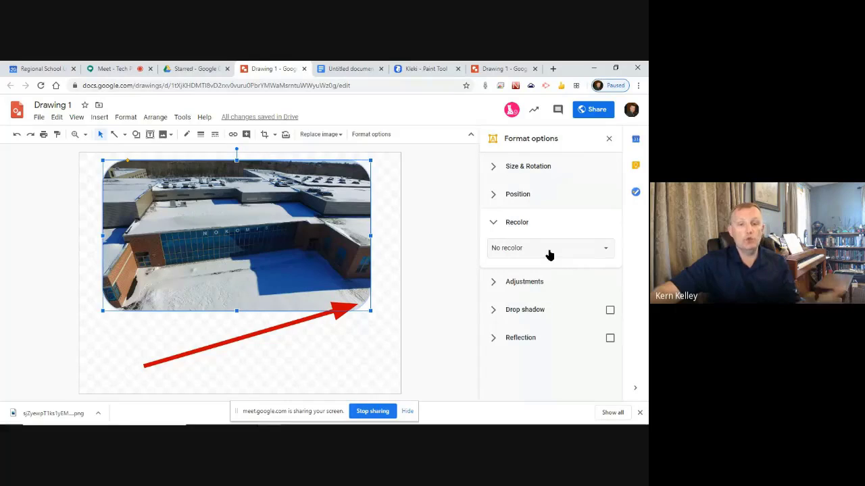
pyautogui.click(548, 251)
pyautogui.scroll(-3, 574, 331)
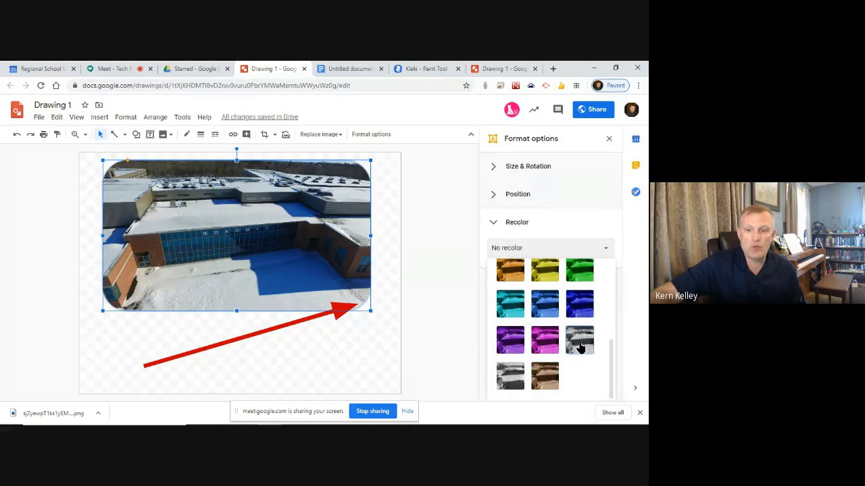
pyautogui.click(586, 341)
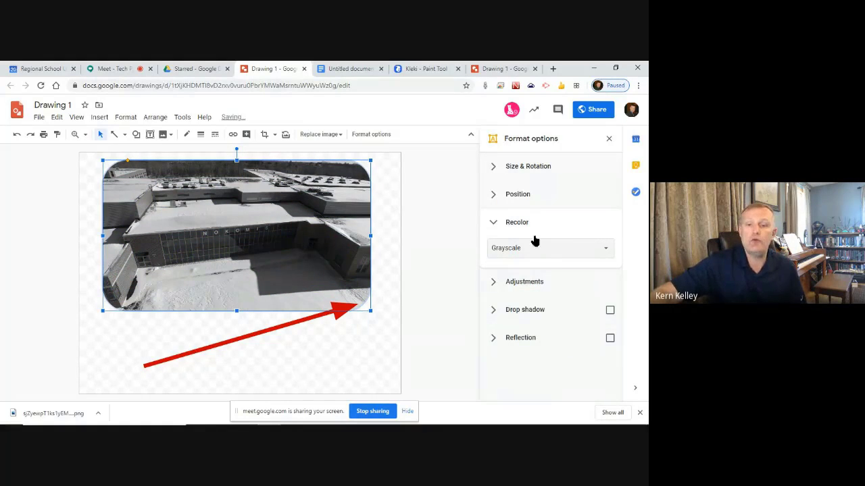
pyautogui.click(527, 284)
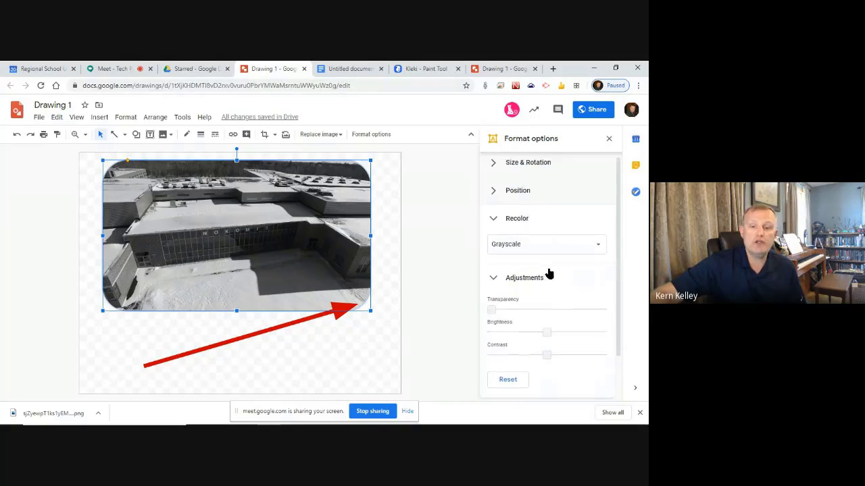
pyautogui.scroll(-1, 537, 292)
pyautogui.moveTo(545, 280); pyautogui.dragTo(545, 302)
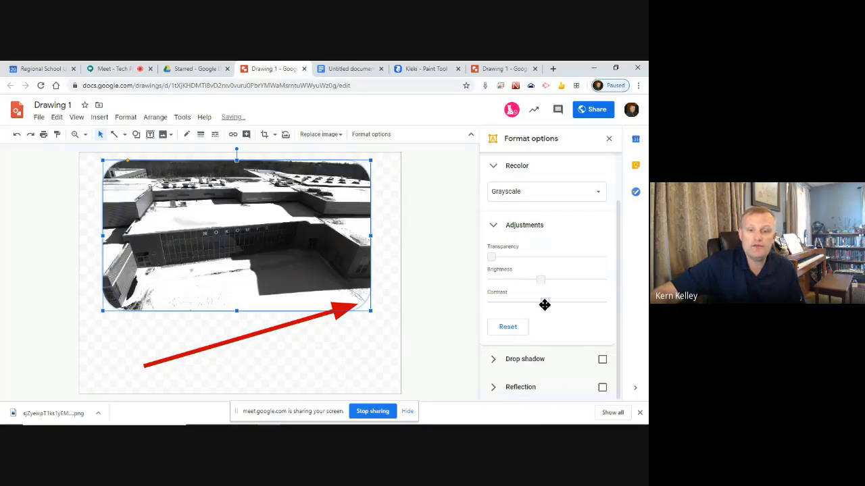
pyautogui.click(436, 233)
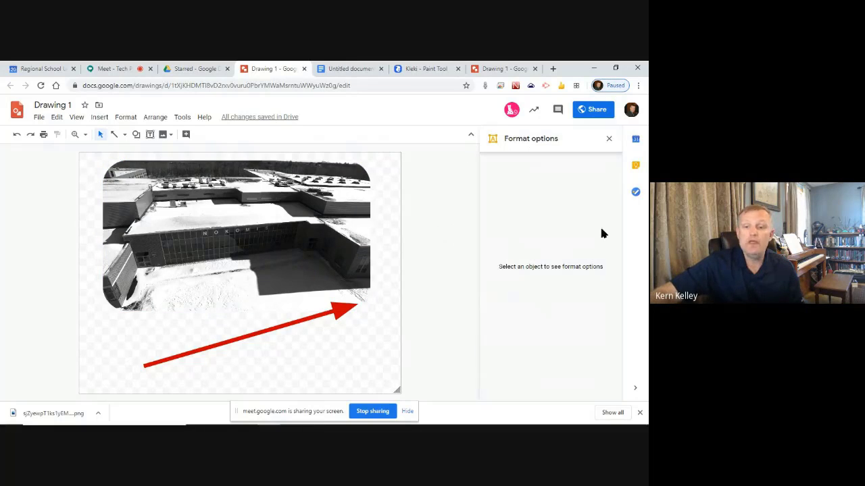
# Select the school photo and lower its contrast slightly
pyautogui.click(325, 244)
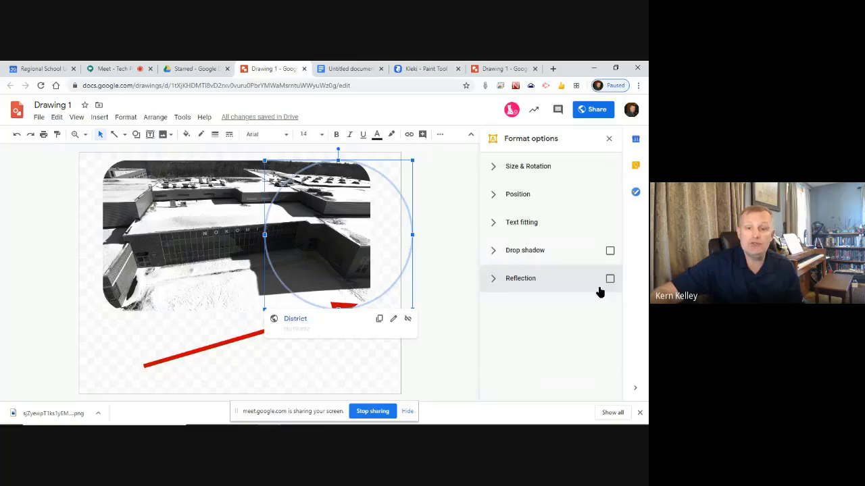
pyautogui.click(237, 228)
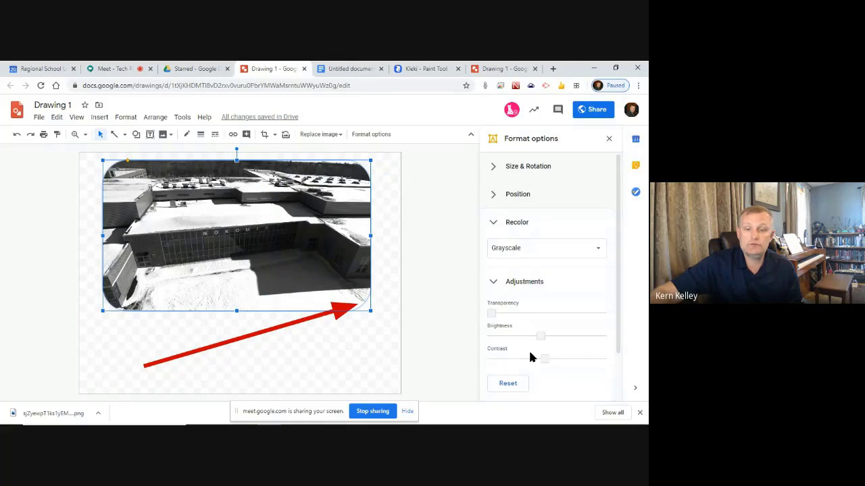
pyautogui.moveTo(538, 358); pyautogui.dragTo(535, 356)
pyautogui.scroll(-1, 571, 291)
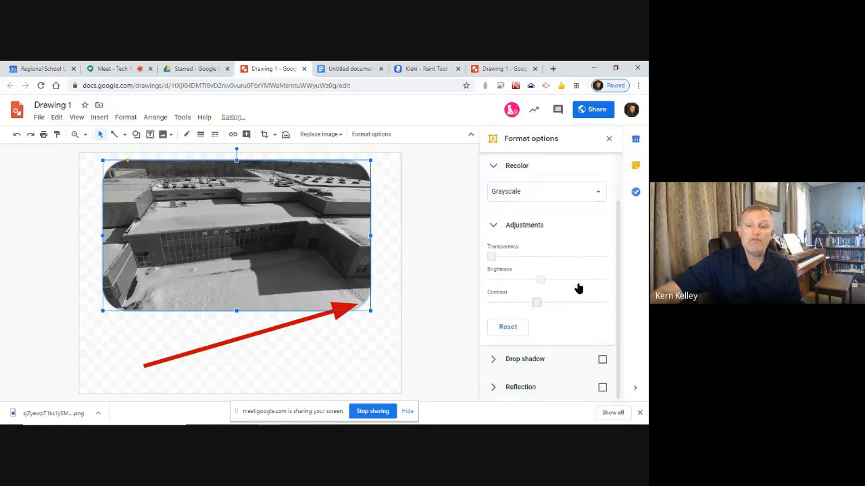
# Add a drop shadow with greater distance, darker transparency and a softer blur radius
pyautogui.click(602, 360)
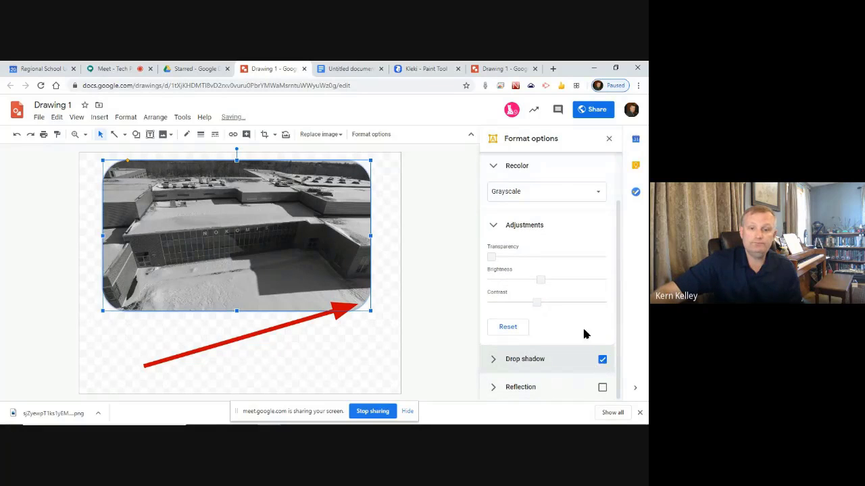
pyautogui.click(494, 359)
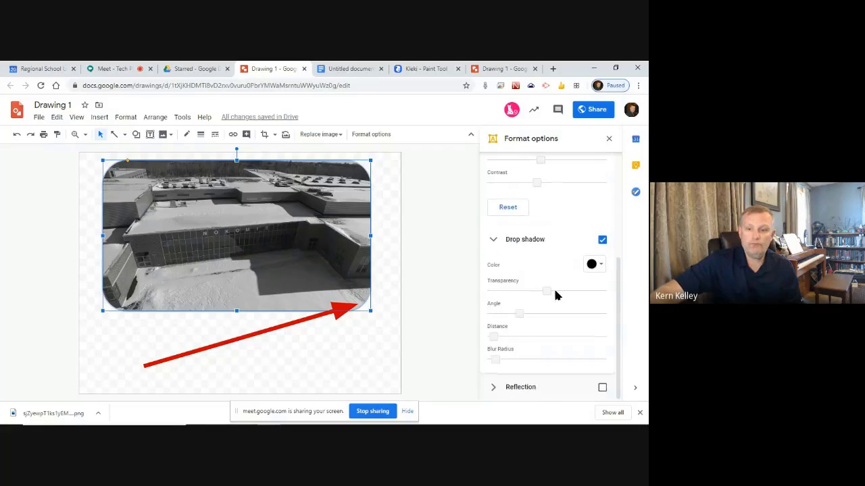
pyautogui.moveTo(498, 337); pyautogui.dragTo(509, 339)
pyautogui.moveTo(546, 290); pyautogui.dragTo(512, 313)
pyautogui.moveTo(496, 358)
pyautogui.mouseDown()
pyautogui.moveTo(502, 354)
pyautogui.moveTo(491, 357)
pyautogui.mouseUp()
pyautogui.click(352, 344)
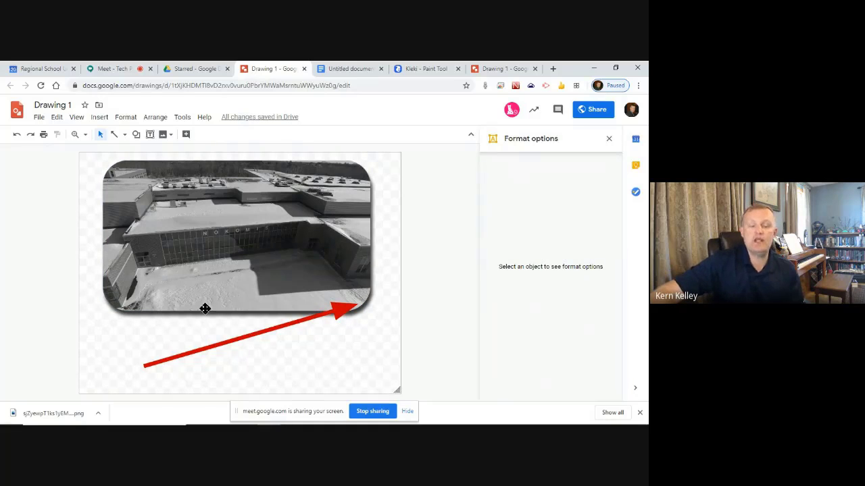
pyautogui.click(367, 68)
# Update the Doc's linked Drawing 1 to the grayscale shadowed photo, then return to Meet
pyautogui.click(348, 289)
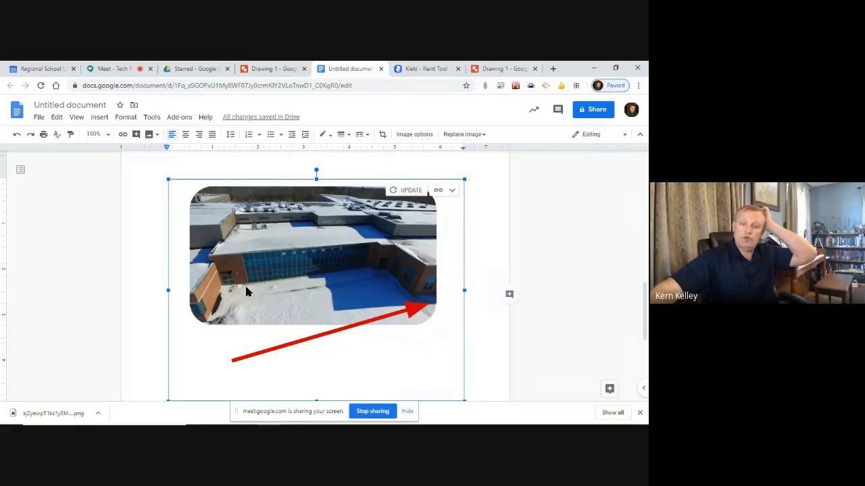
pyautogui.click(291, 65)
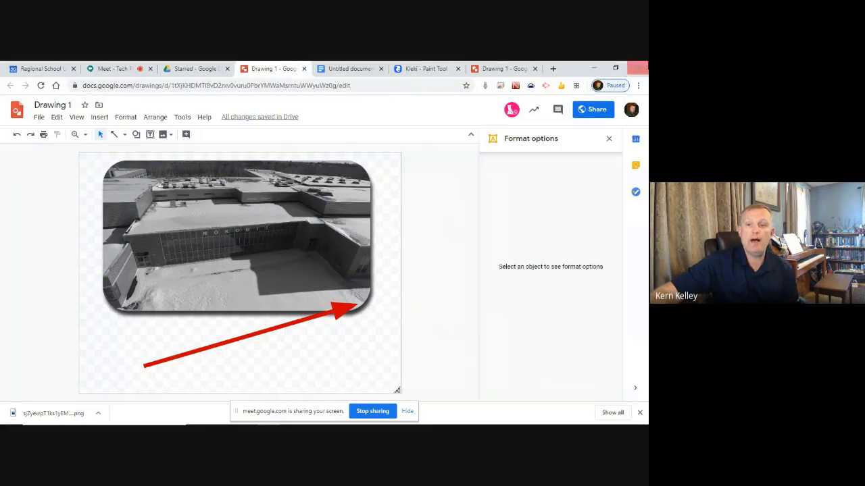
pyautogui.click(608, 138)
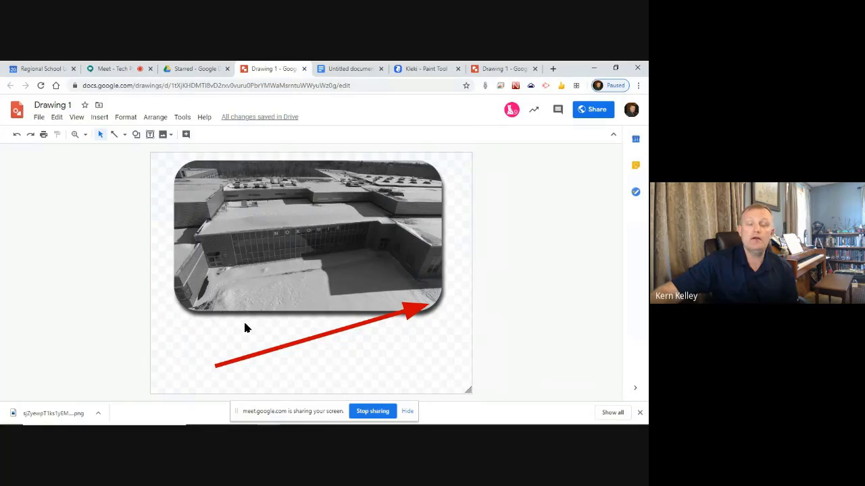
pyautogui.click(337, 69)
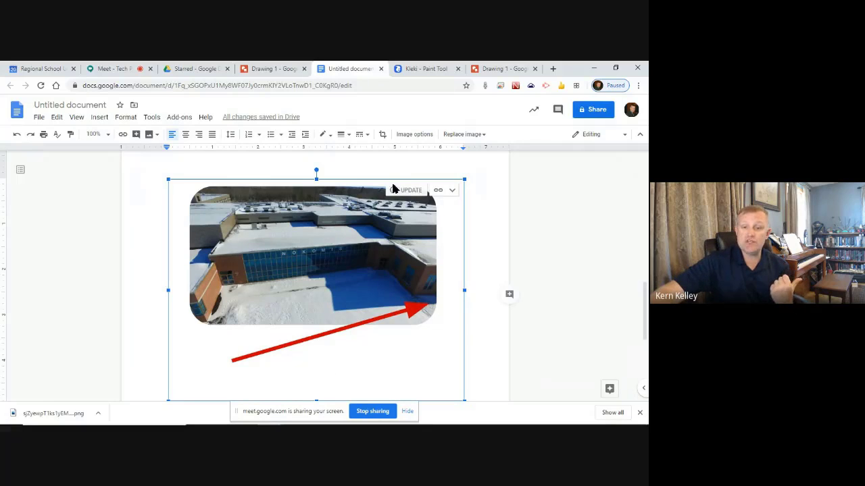
pyautogui.click(404, 191)
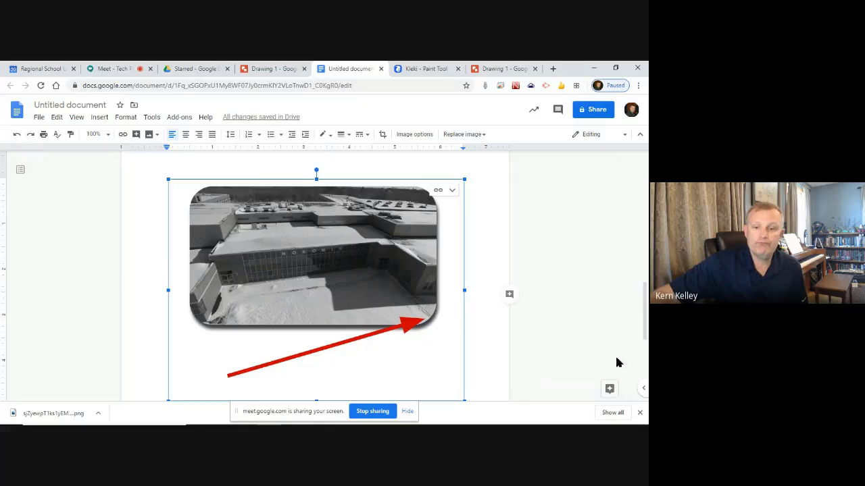
pyautogui.click(640, 412)
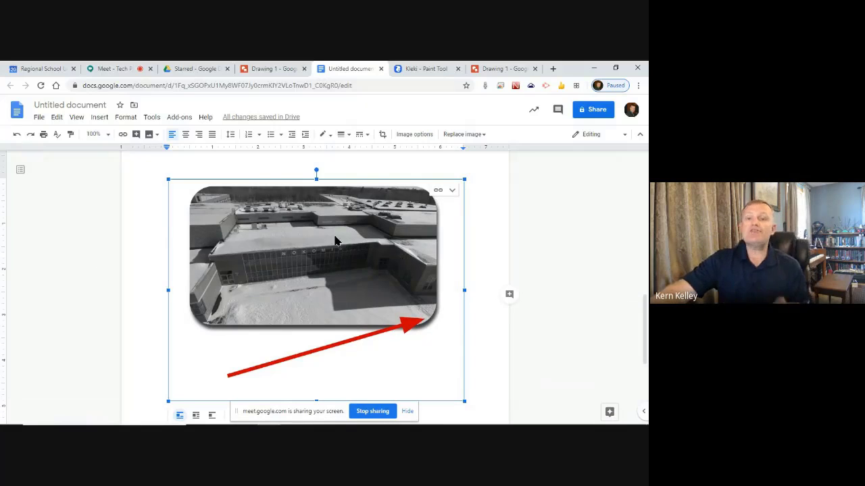
pyautogui.click(116, 69)
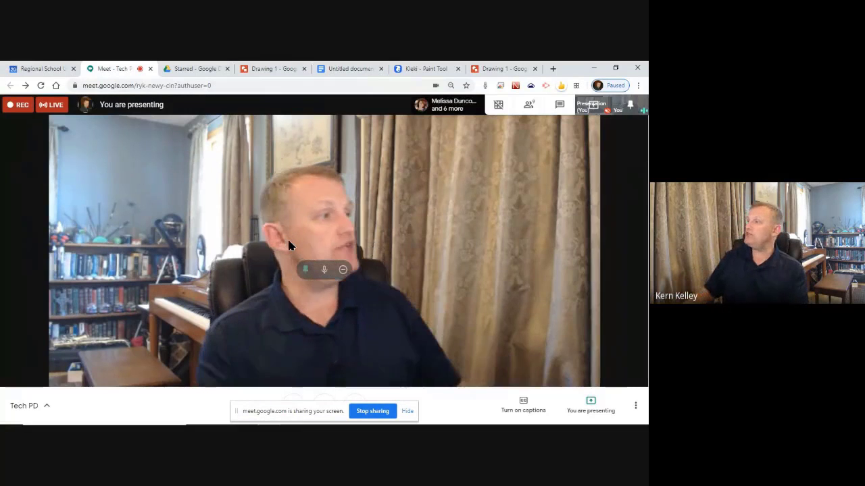
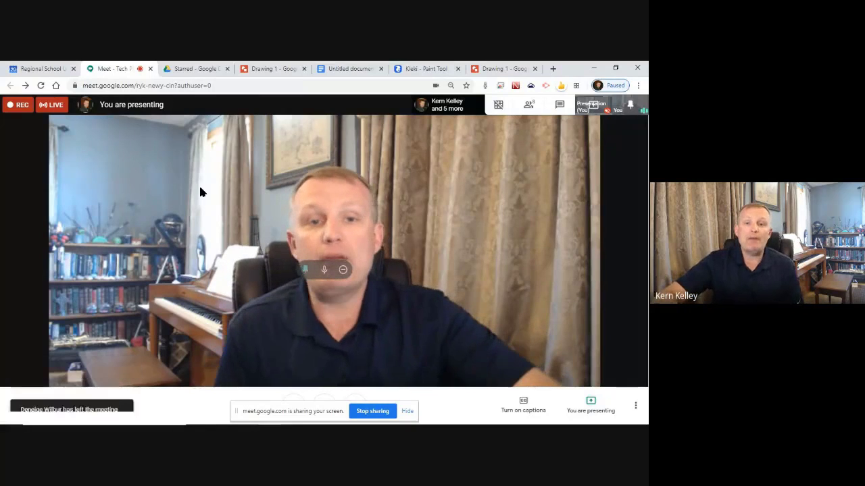
# Switch to the Kleki - Paint Tool browser tab showing a blank canvas
pyautogui.click(423, 68)
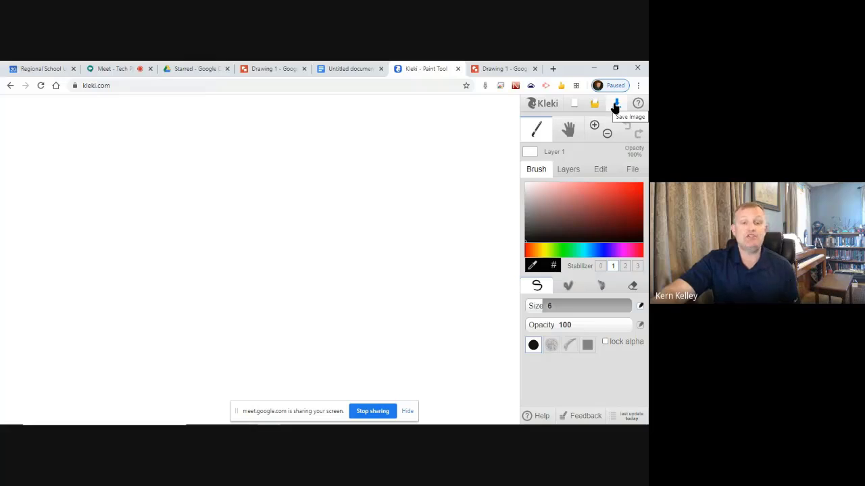
# Draw a red zigzag, then paint soft pink strokes and a big blob at brush size 273
pyautogui.click(603, 195)
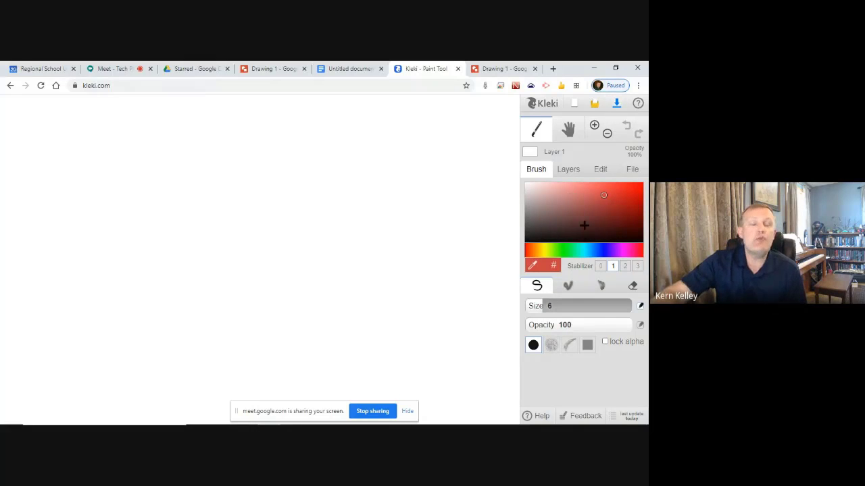
pyautogui.moveTo(180, 104)
pyautogui.mouseDown()
pyautogui.moveTo(185, 212)
pyautogui.moveTo(355, 254)
pyautogui.moveTo(402, 281)
pyautogui.mouseUp()
pyautogui.click(567, 285)
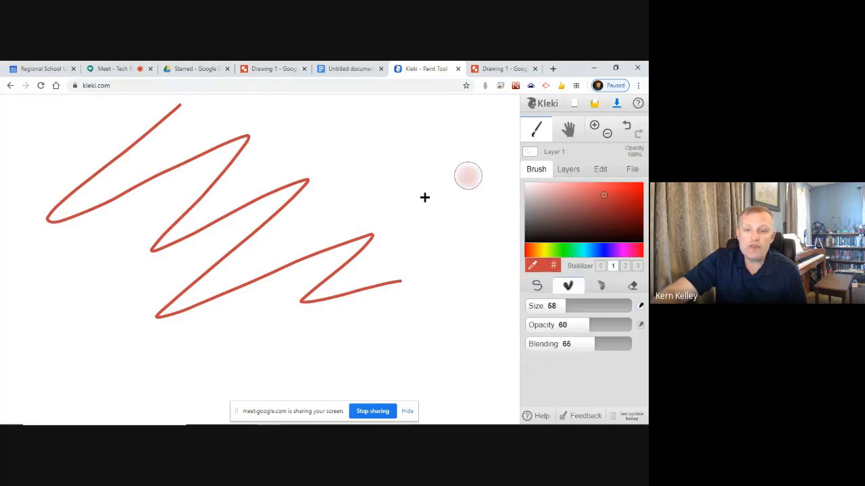
pyautogui.moveTo(466, 177)
pyautogui.mouseDown()
pyautogui.moveTo(210, 222)
pyautogui.moveTo(160, 250)
pyautogui.mouseUp()
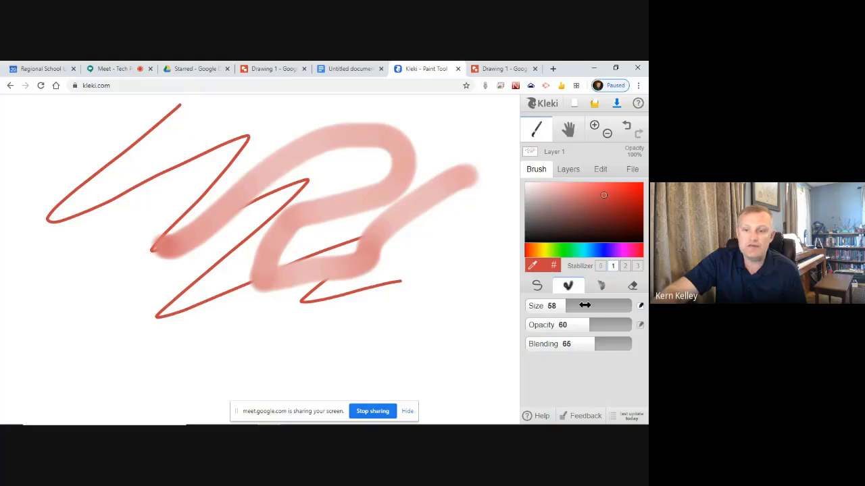
pyautogui.moveTo(584, 306); pyautogui.dragTo(611, 306)
pyautogui.moveTo(361, 326)
pyautogui.mouseDown()
pyautogui.moveTo(245, 312)
pyautogui.moveTo(203, 318)
pyautogui.mouseUp()
# Paint a large soft blue blob across the canvas
pyautogui.click(593, 224)
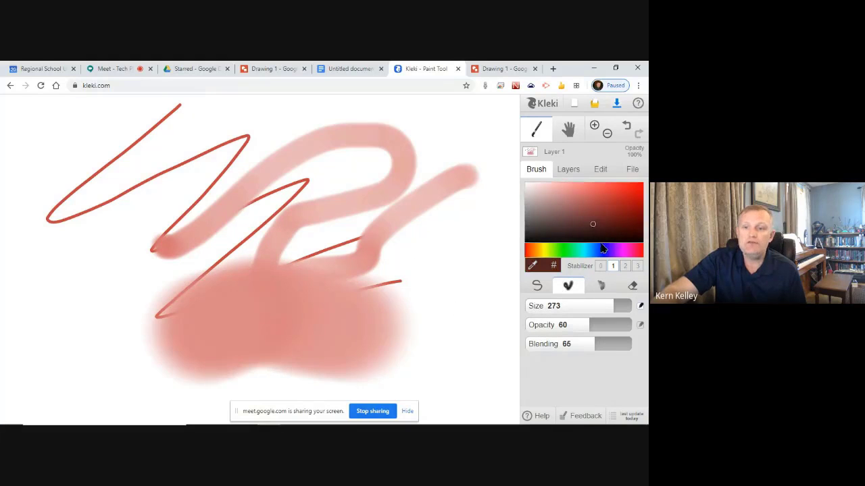
pyautogui.click(599, 250)
pyautogui.click(622, 198)
pyautogui.moveTo(277, 229)
pyautogui.mouseDown()
pyautogui.moveTo(394, 160)
pyautogui.moveTo(251, 229)
pyautogui.mouseUp()
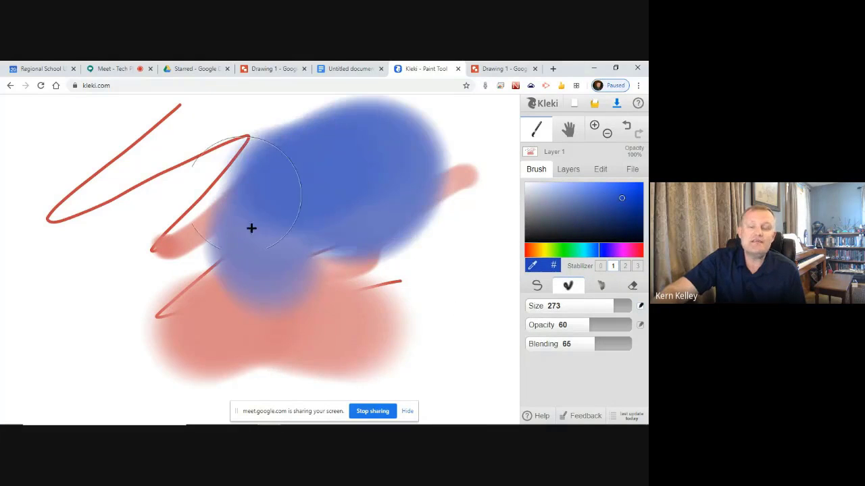
# Add faint magenta-pink sketch strokes toward the lower left at opacity 38
pyautogui.moveTo(593, 326); pyautogui.dragTo(566, 326)
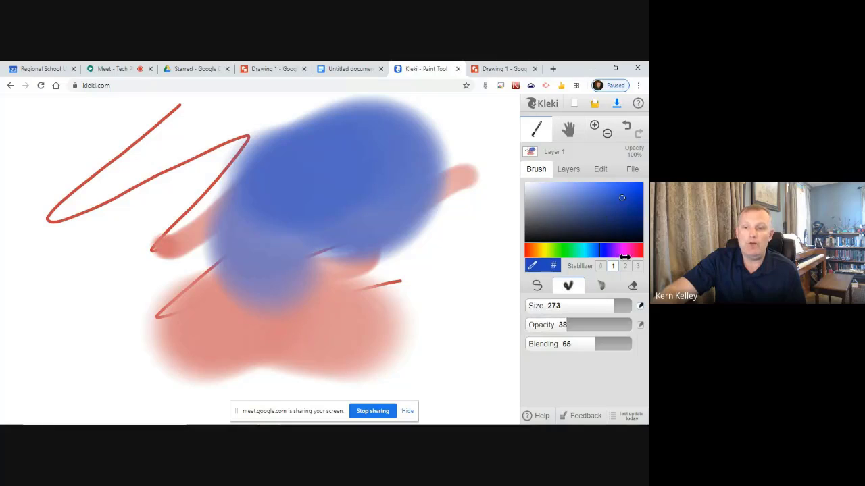
pyautogui.click(623, 256)
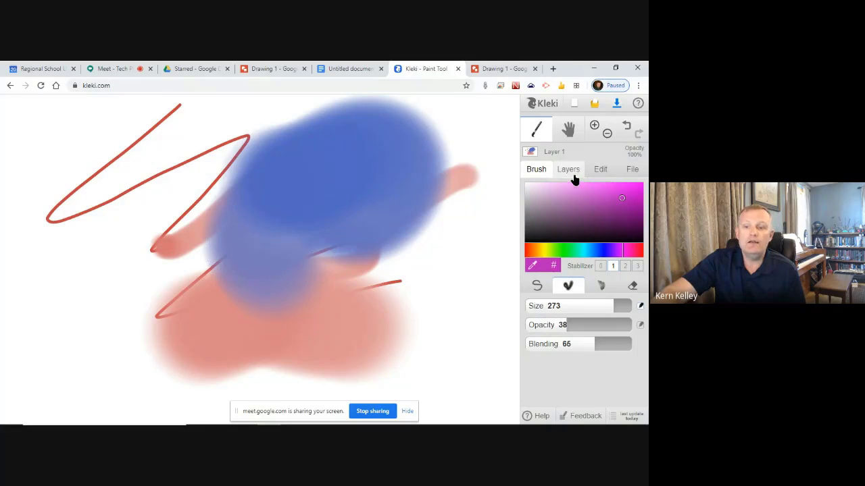
pyautogui.click(600, 285)
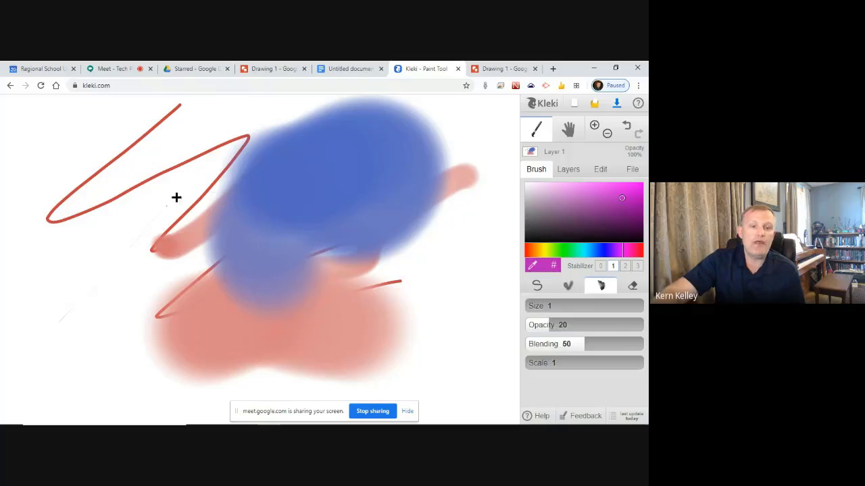
pyautogui.moveTo(175, 197); pyautogui.dragTo(77, 355)
pyautogui.moveTo(133, 311); pyautogui.dragTo(150, 317)
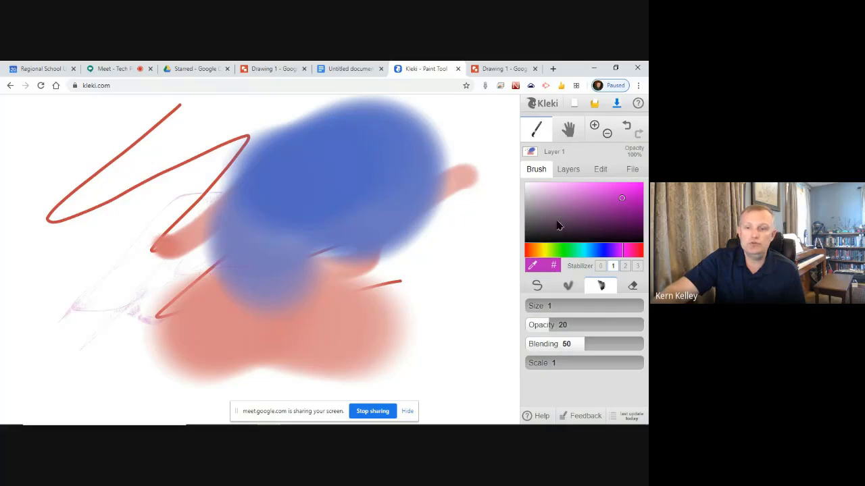
# Draw bold pink scribbles over the lower blobs at opacity 82 and size 13
pyautogui.moveTo(565, 321); pyautogui.dragTo(622, 325)
pyautogui.moveTo(550, 306); pyautogui.dragTo(603, 305)
pyautogui.moveTo(139, 370)
pyautogui.mouseDown()
pyautogui.moveTo(203, 278)
pyautogui.moveTo(56, 263)
pyautogui.moveTo(295, 304)
pyautogui.moveTo(395, 346)
pyautogui.moveTo(458, 319)
pyautogui.mouseUp()
pyautogui.moveTo(539, 363); pyautogui.dragTo(534, 362)
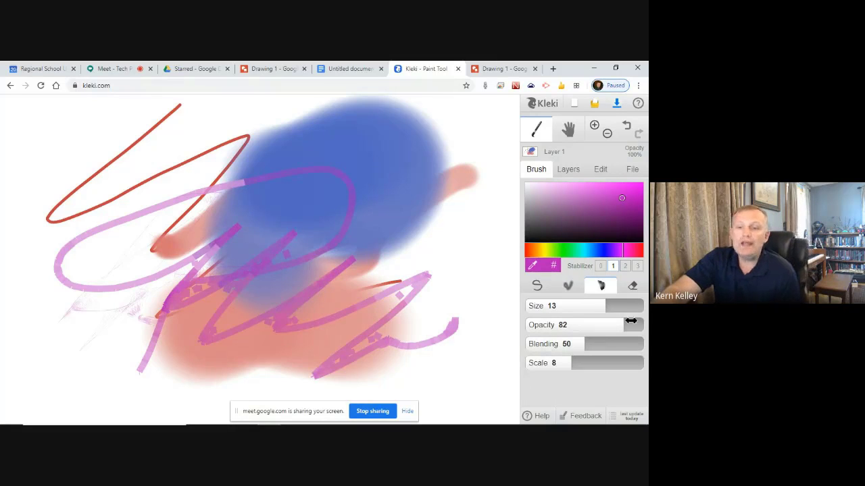
pyautogui.click(633, 286)
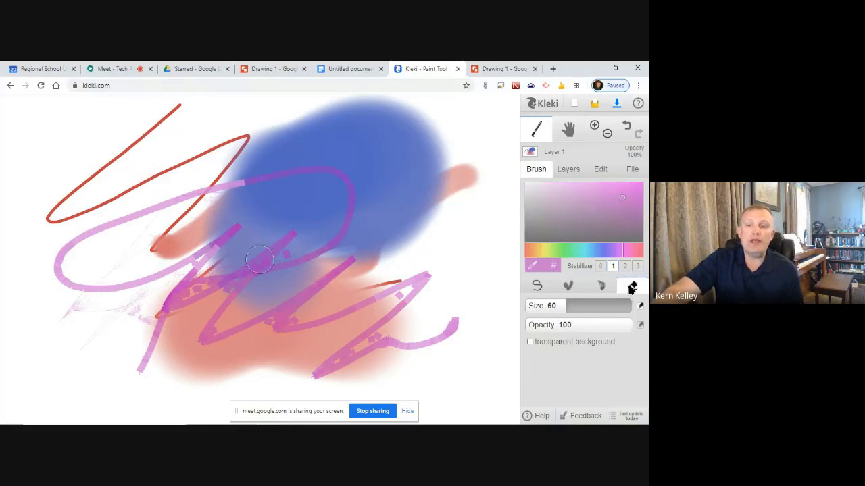
pyautogui.click(571, 169)
# Erase a bold white zigzag swath across the centre of the painting
pyautogui.moveTo(224, 224)
pyautogui.mouseDown()
pyautogui.moveTo(290, 245)
pyautogui.moveTo(412, 256)
pyautogui.mouseUp()
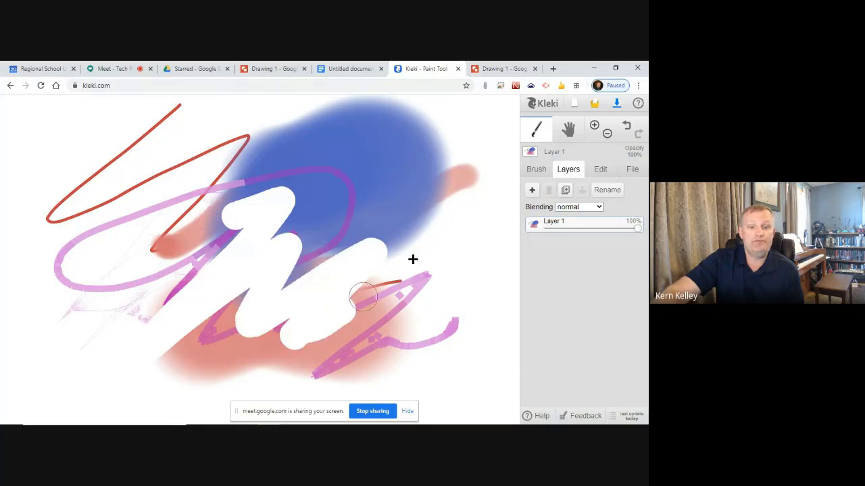
pyautogui.click(567, 128)
pyautogui.moveTo(389, 227)
pyautogui.mouseDown()
pyautogui.moveTo(463, 291)
pyautogui.moveTo(446, 218)
pyautogui.moveTo(401, 223)
pyautogui.mouseUp()
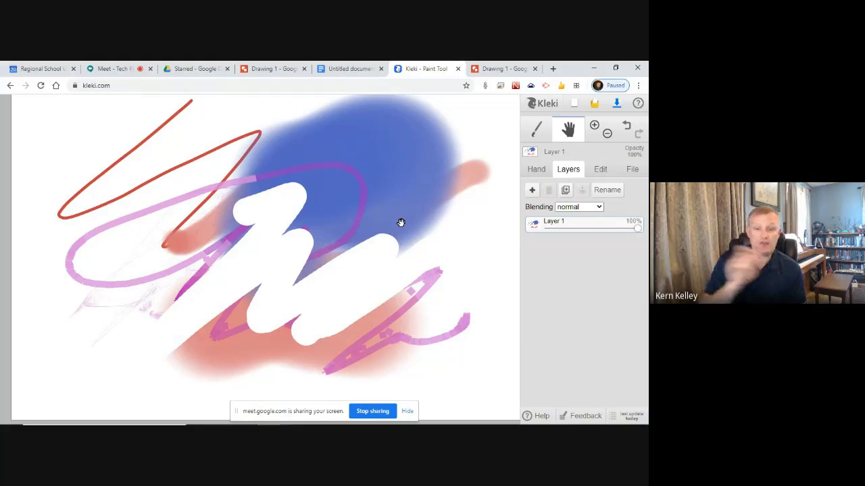
# Save the painting as 2020_05_20_Kleki.png, preview it in Photos, and duplicate its layer
pyautogui.click(616, 106)
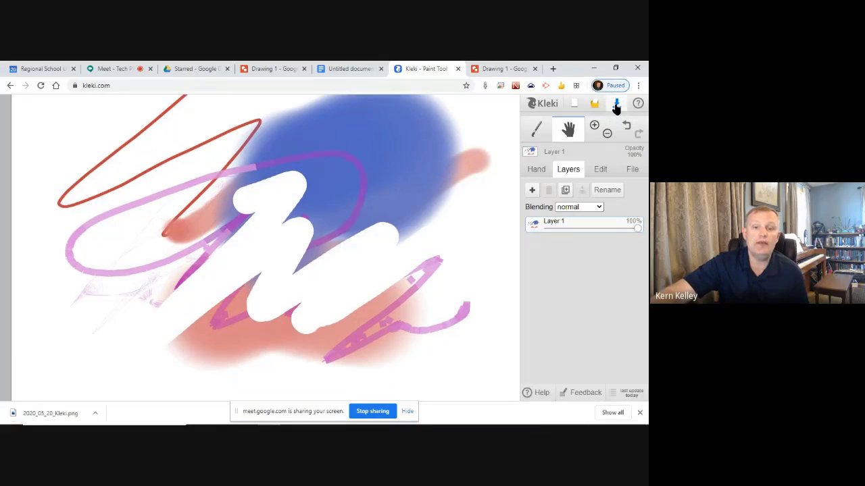
pyautogui.click(95, 418)
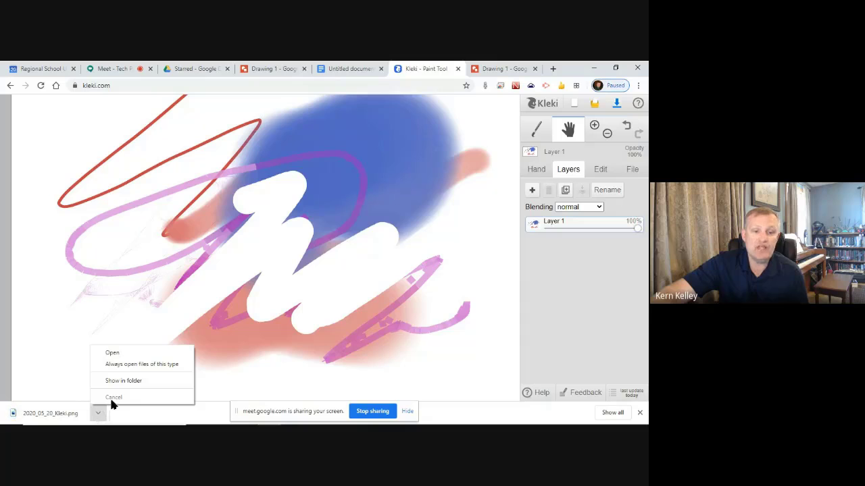
pyautogui.click(121, 354)
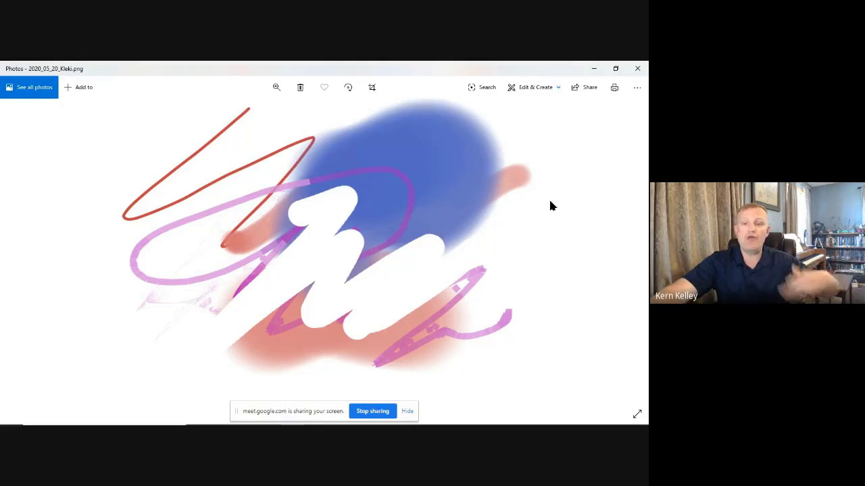
pyautogui.click(639, 69)
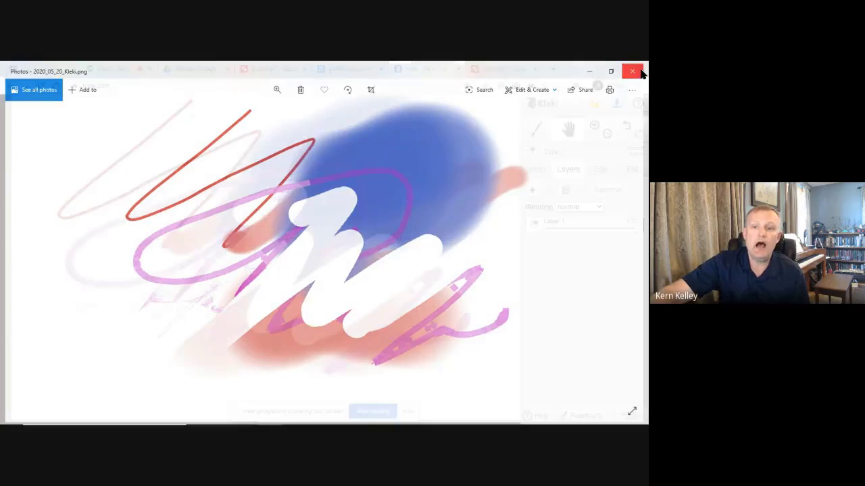
pyautogui.click(566, 192)
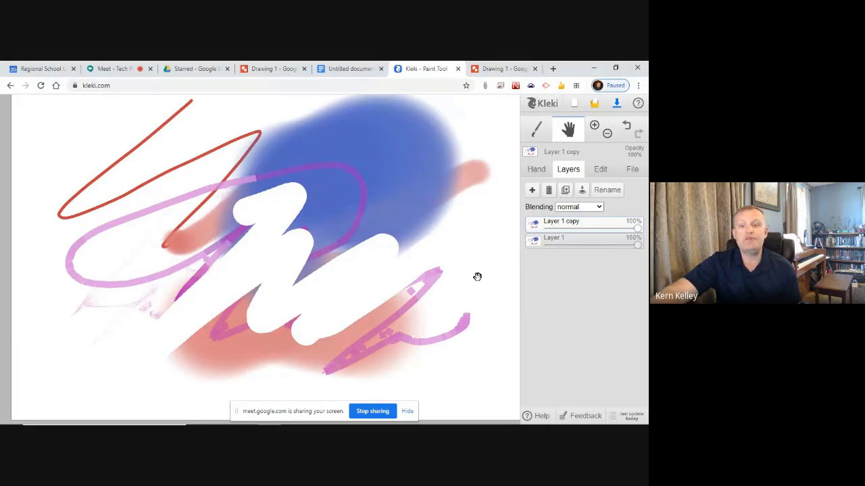
# Set the eraser to opacity 47 and lightly erase a zigzag across Layer 1's blue and pink
pyautogui.moveTo(334, 227)
pyautogui.mouseDown()
pyautogui.moveTo(334, 239)
pyautogui.moveTo(327, 225)
pyautogui.mouseUp()
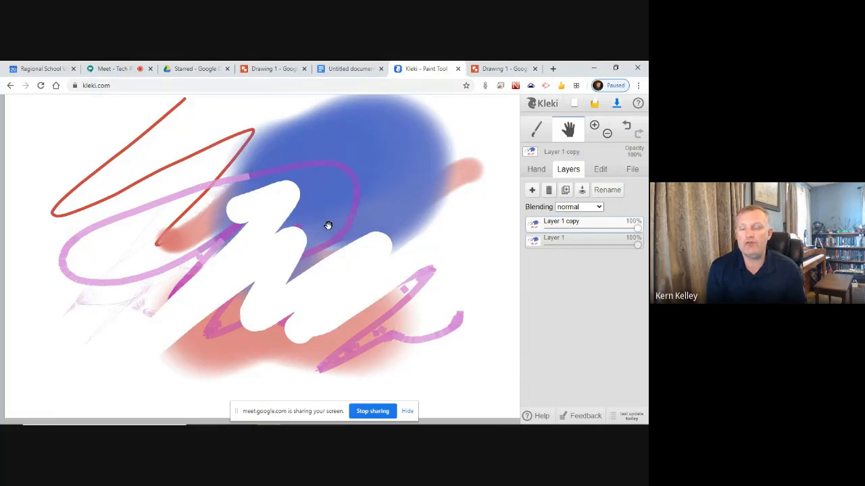
pyautogui.click(537, 129)
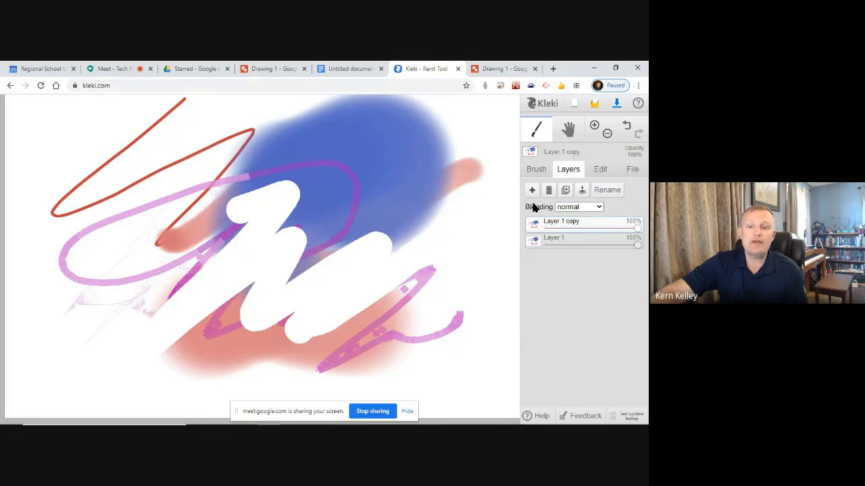
pyautogui.click(537, 171)
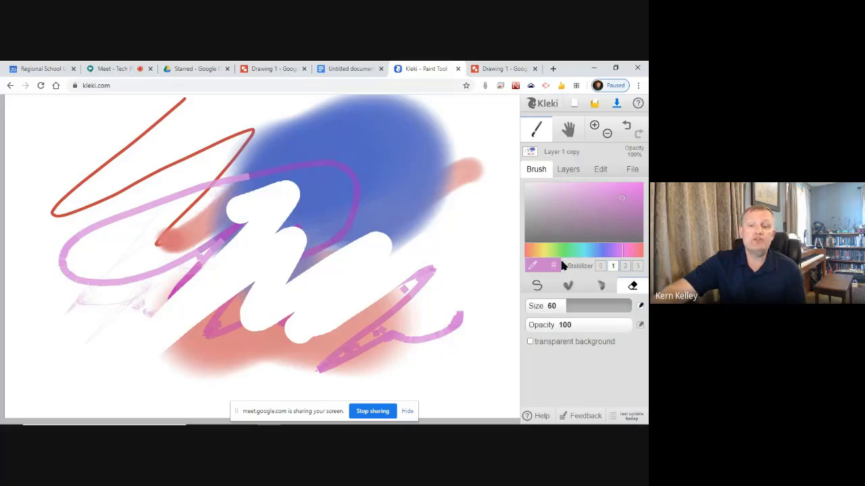
pyautogui.moveTo(580, 325); pyautogui.dragTo(546, 325)
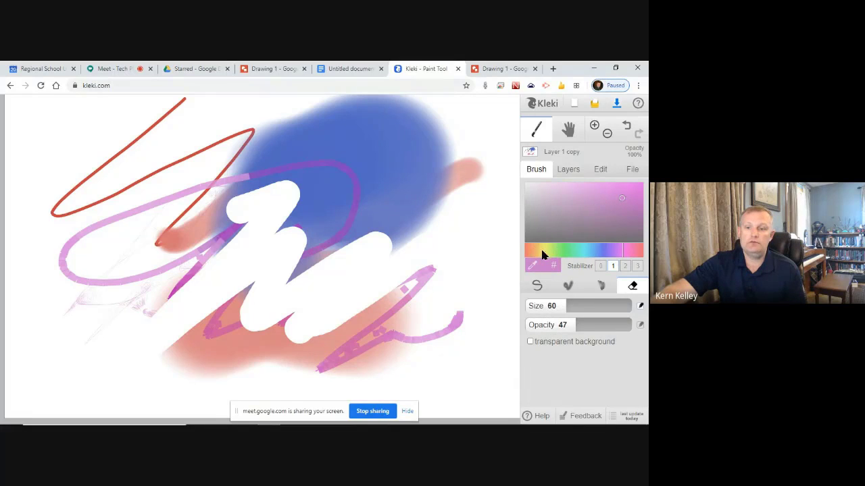
pyautogui.click(569, 173)
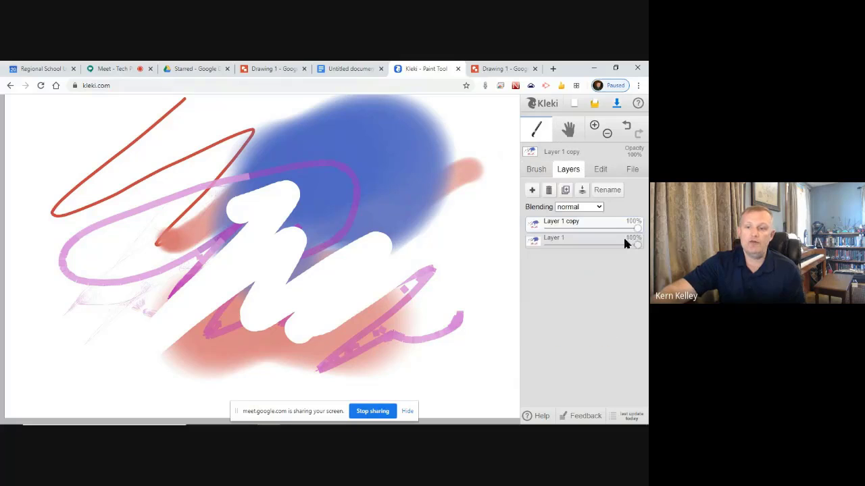
pyautogui.click(585, 242)
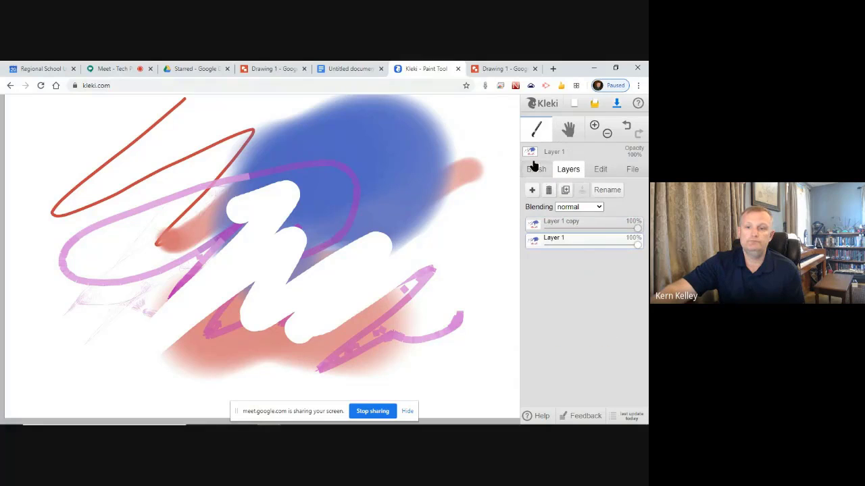
pyautogui.click(536, 169)
pyautogui.moveTo(235, 296)
pyautogui.mouseDown()
pyautogui.moveTo(382, 257)
pyautogui.moveTo(324, 233)
pyautogui.mouseUp()
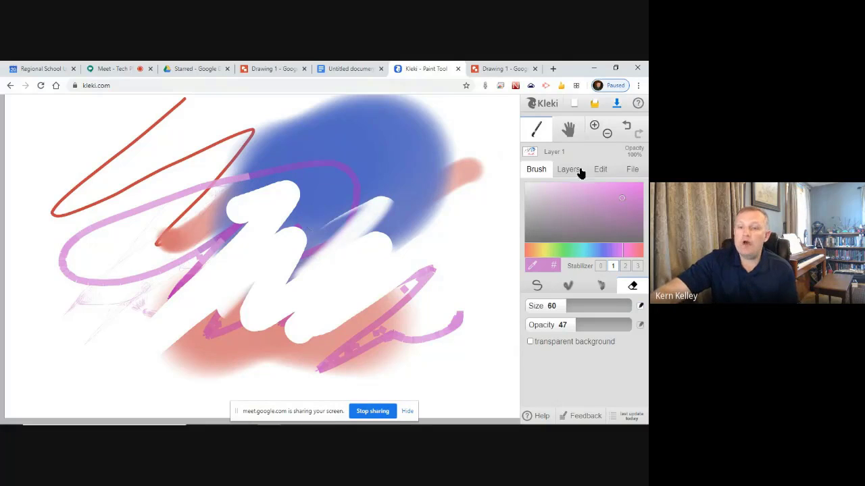
# Browse the Kleki gallery from the intro window, then return to the Google Meet tab
pyautogui.click(544, 103)
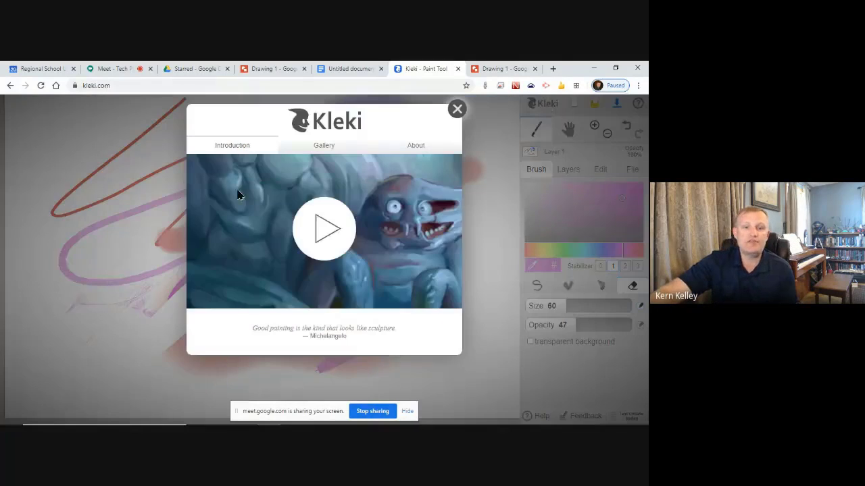
pyautogui.click(312, 146)
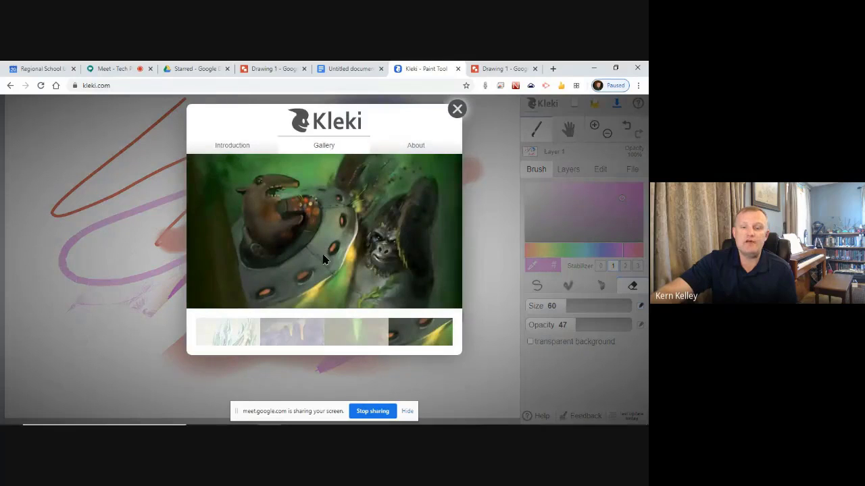
pyautogui.click(457, 111)
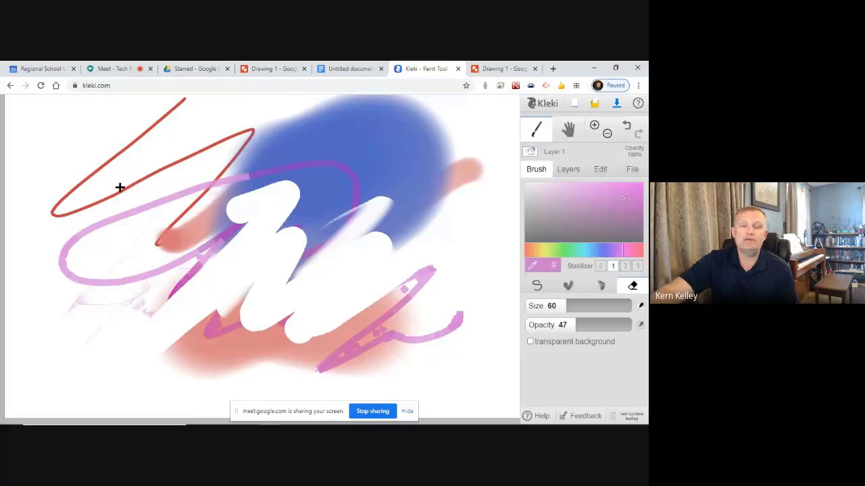
pyautogui.click(106, 68)
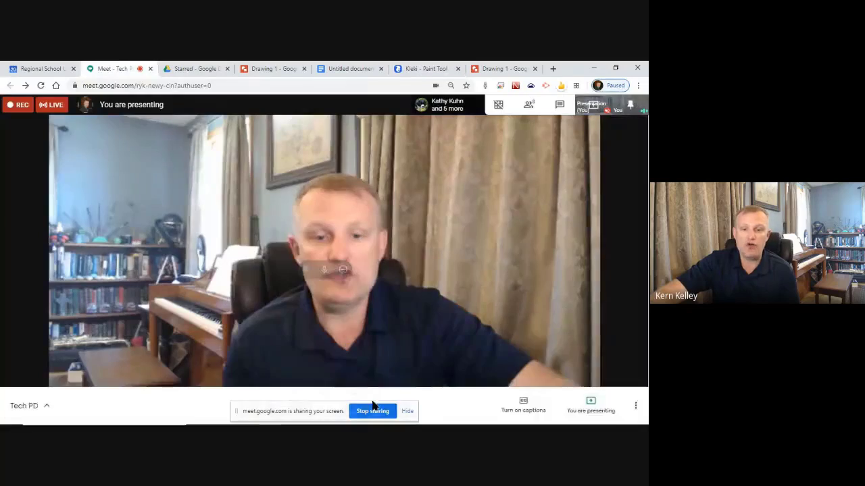